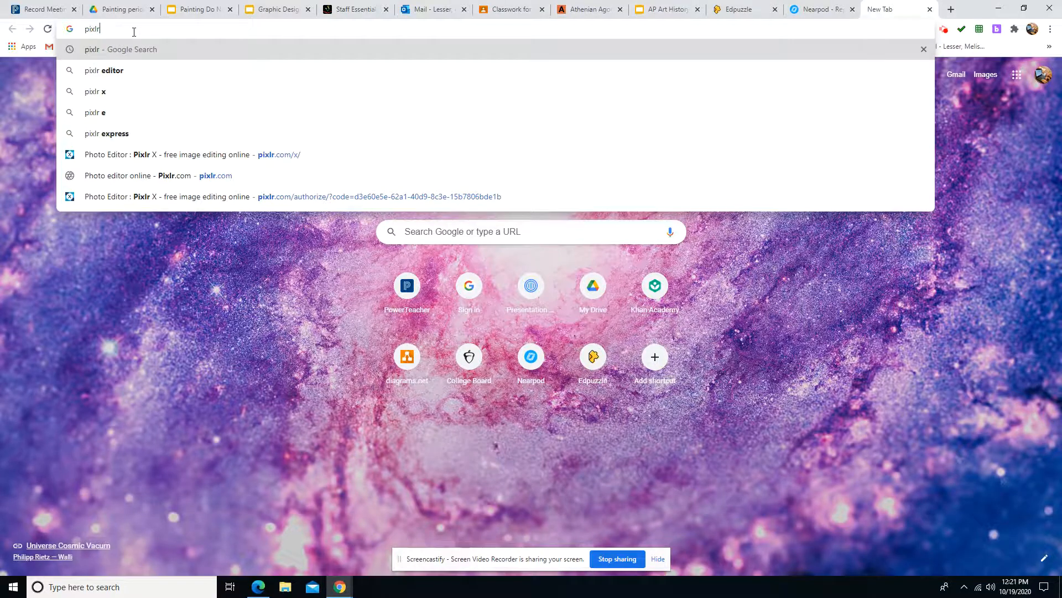
Search Google for pixlr and open the Pixlr.com online photo editor site
key("Return")
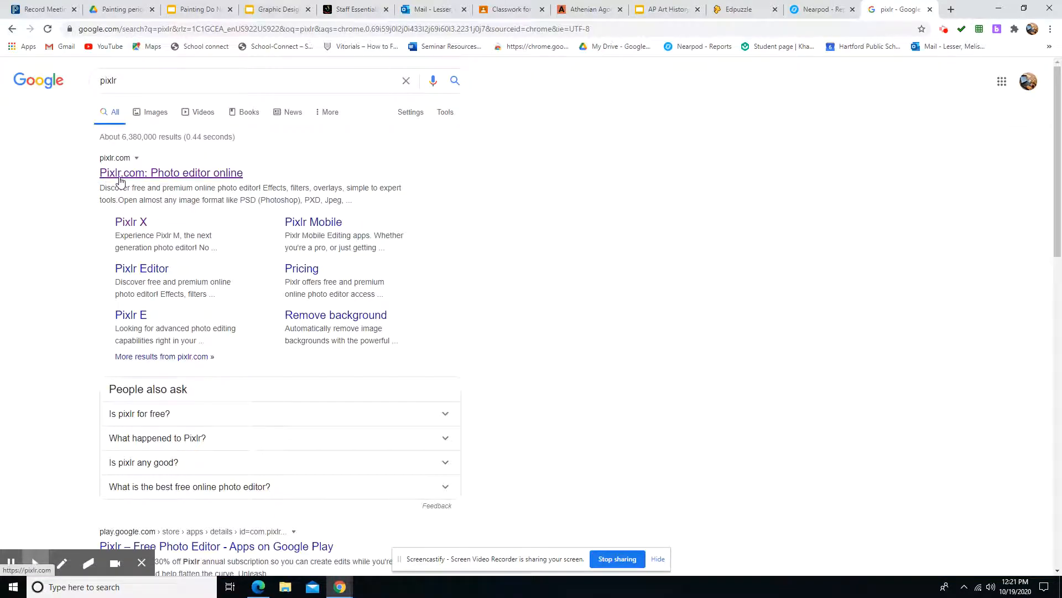
left_click(143, 176)
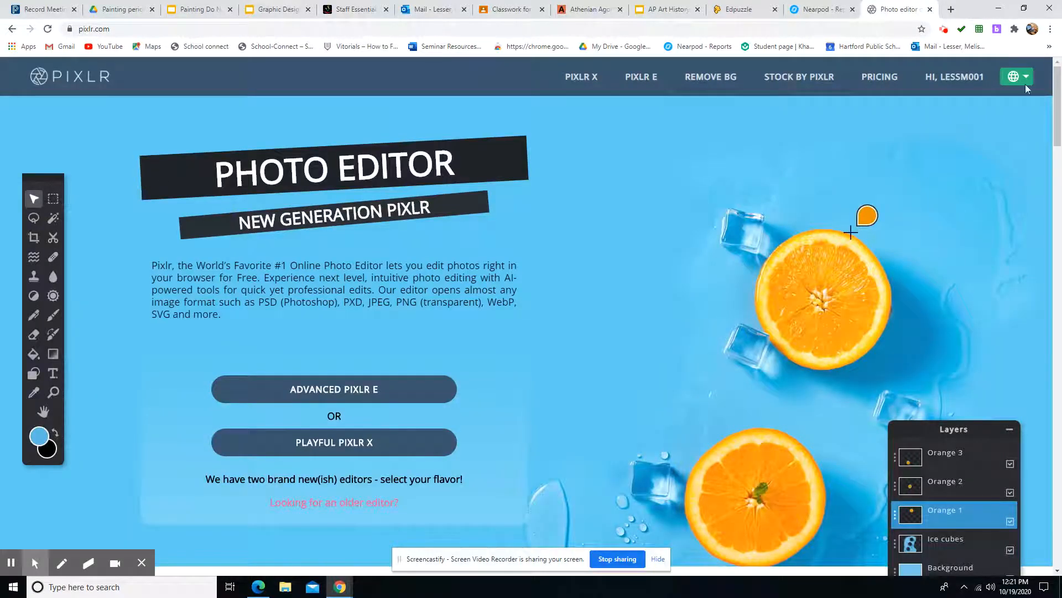
Log out of the Pixlr account and log back in with the saved credentials and Remember Me enabled
mouse_move(966, 76)
left_click(953, 108)
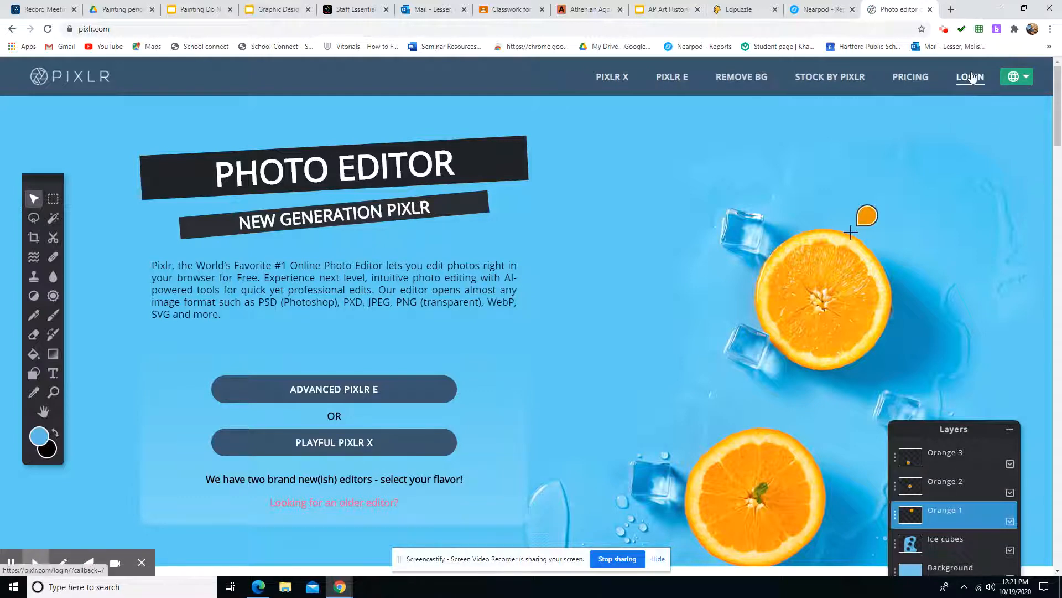
left_click(972, 78)
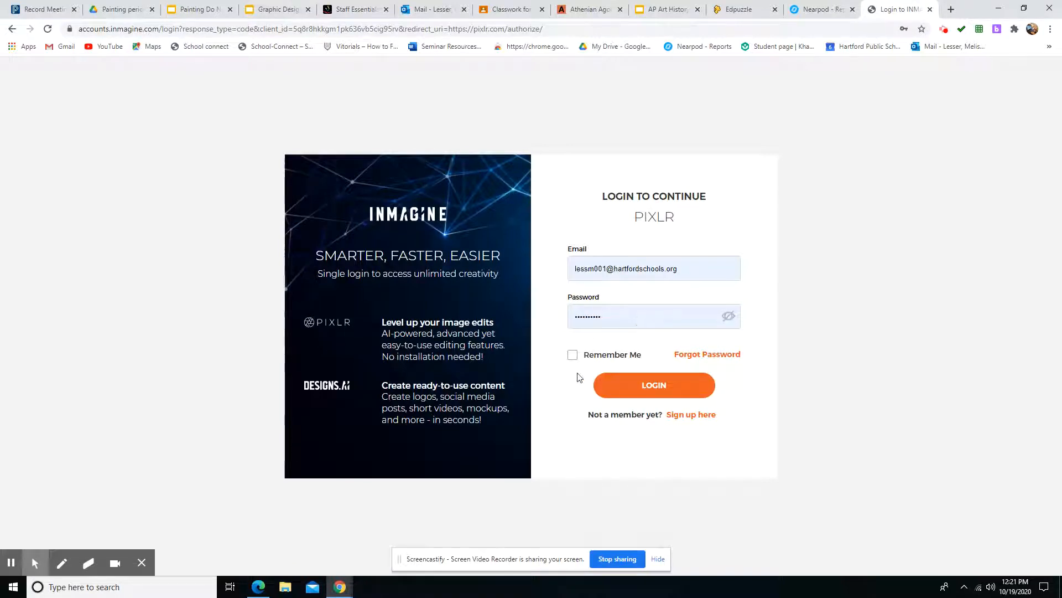
left_click(573, 356)
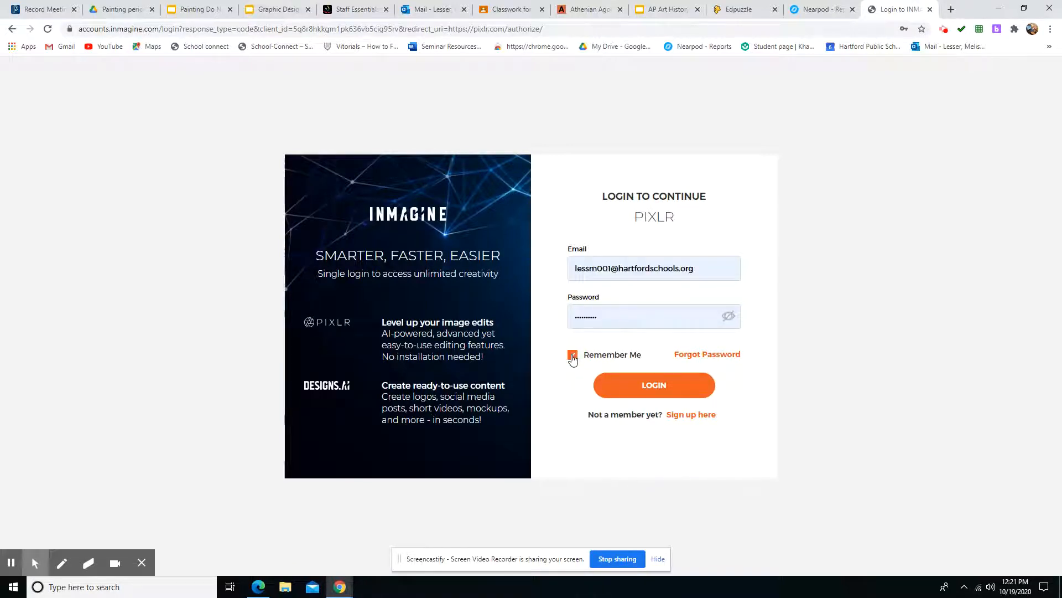
left_click(660, 388)
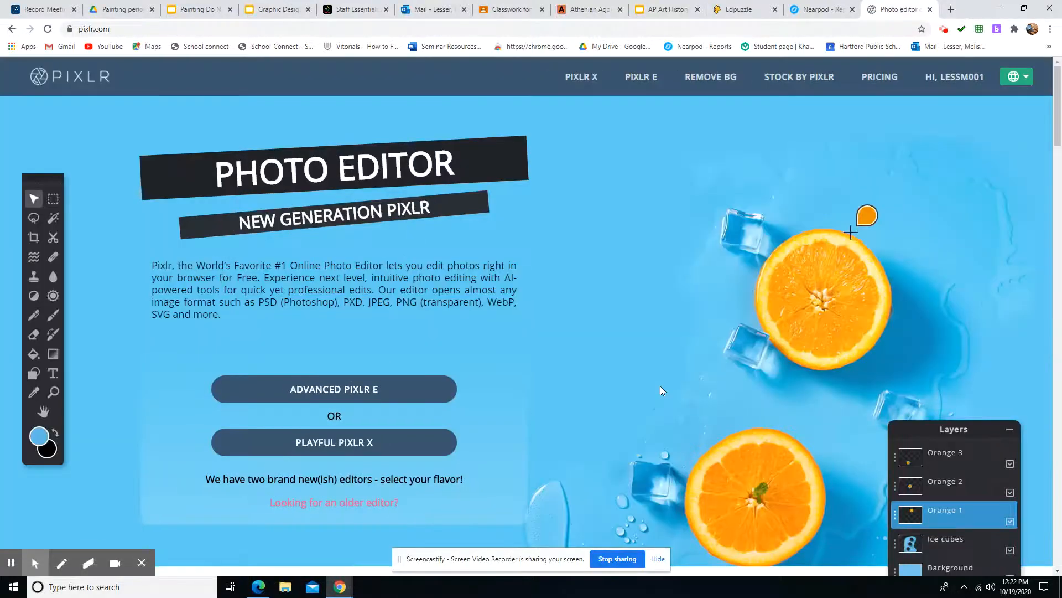
Open Pixlr X and create a new Full HD 1920 x 1080 image named Digital Painting
left_click(345, 448)
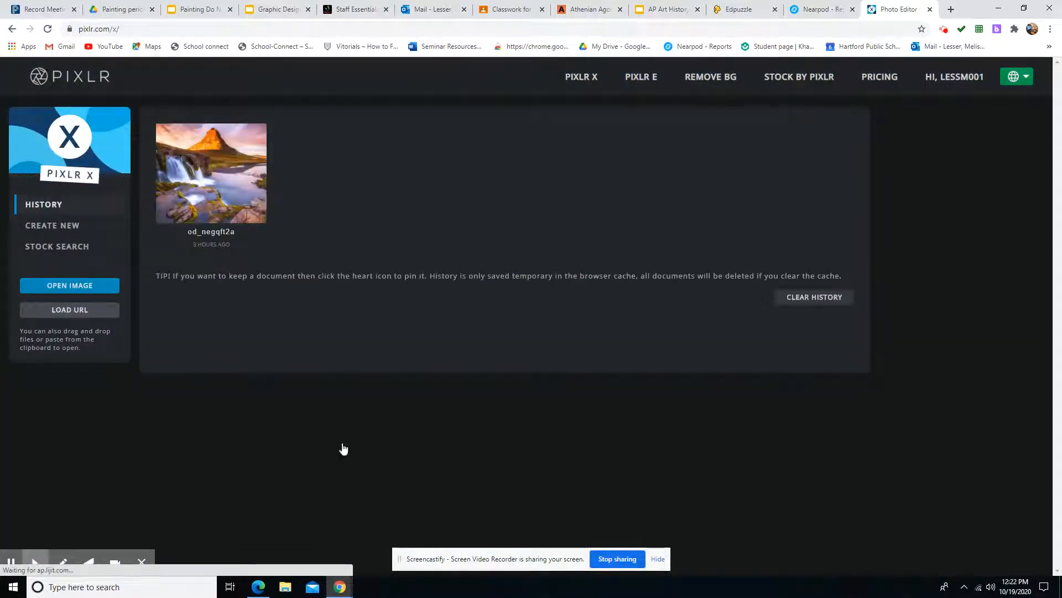
left_click(65, 228)
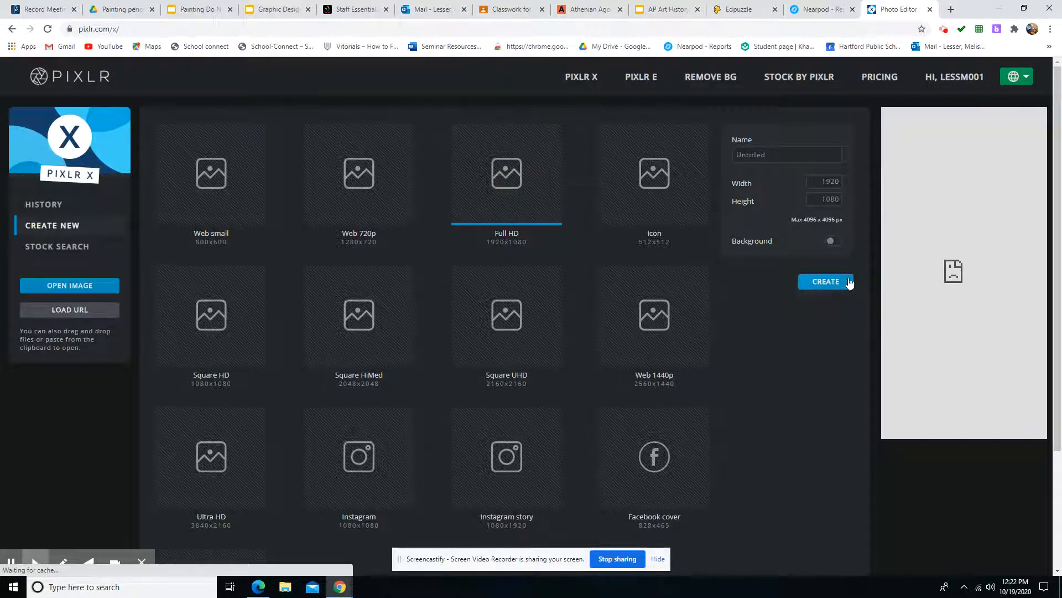
left_click(754, 155)
type("Digital Pai")
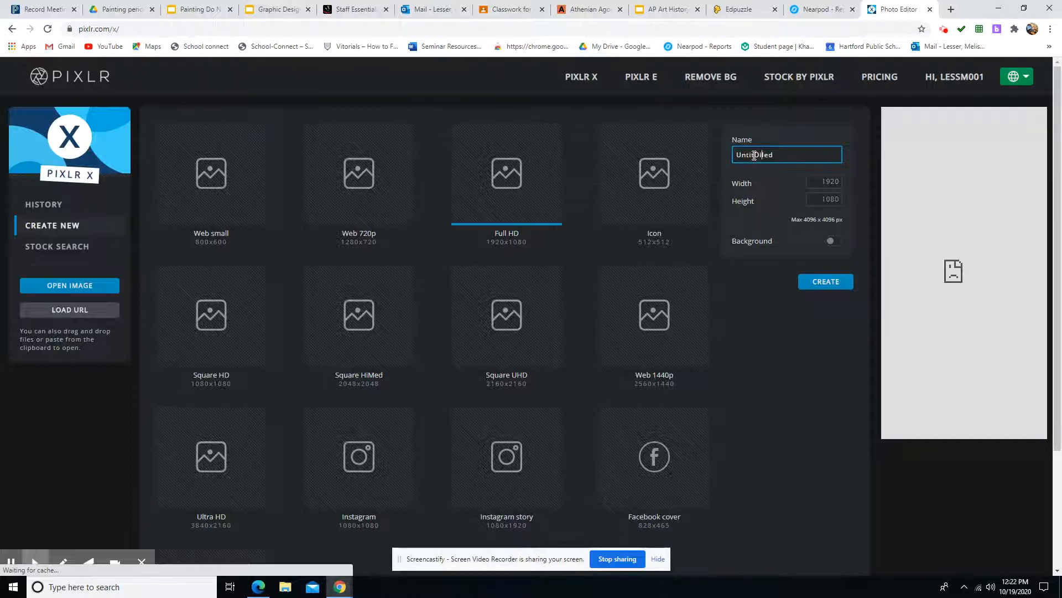
type("nting")
left_click_drag(826, 154, 722, 150)
type("Digital Painting")
left_click(835, 281)
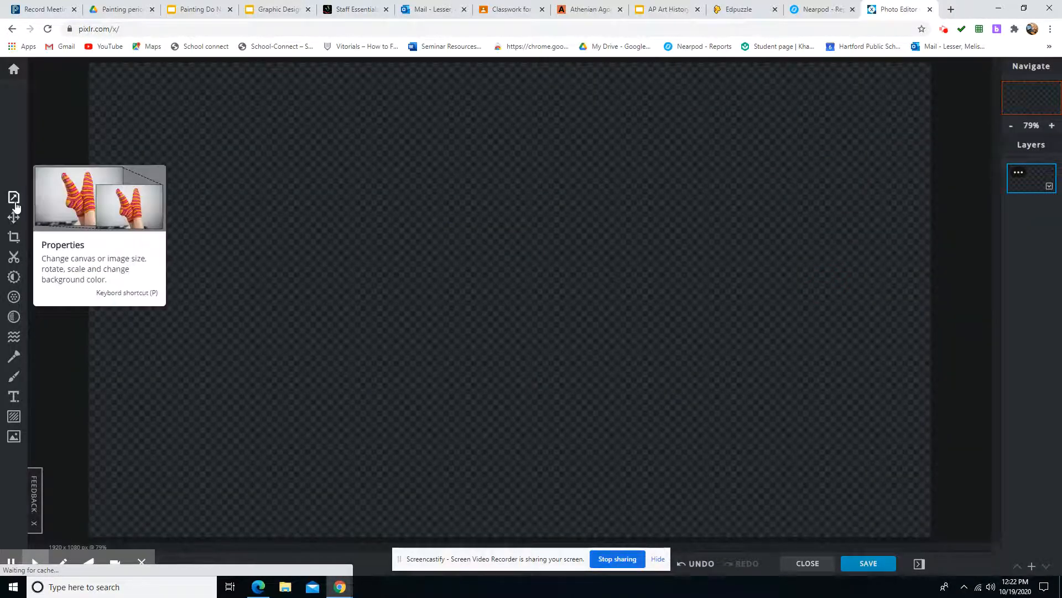
Start adding a stock image to the document and search the stock library for sunset
left_click(14, 437)
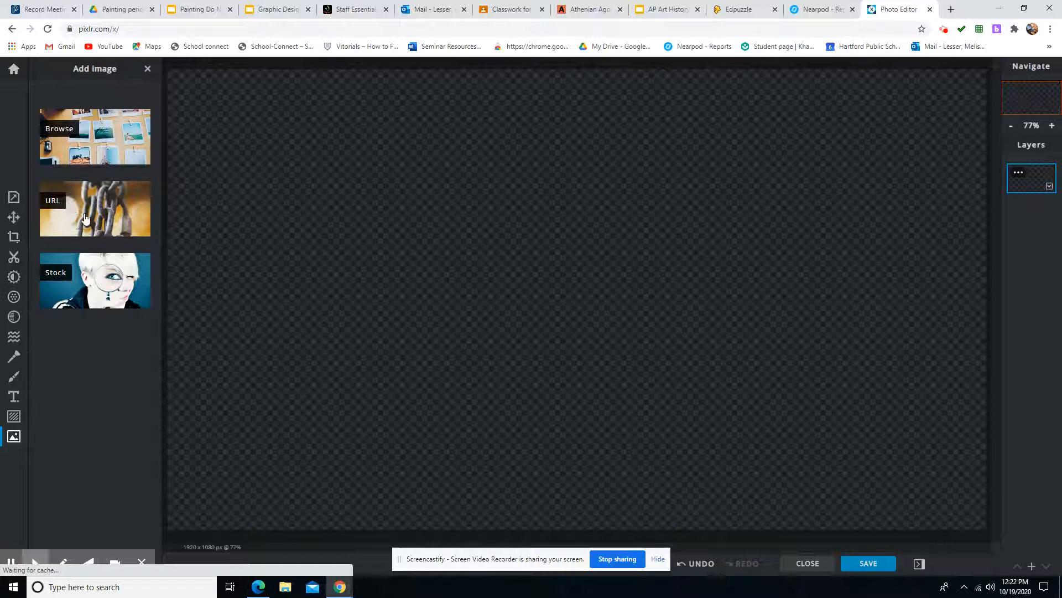
left_click(103, 281)
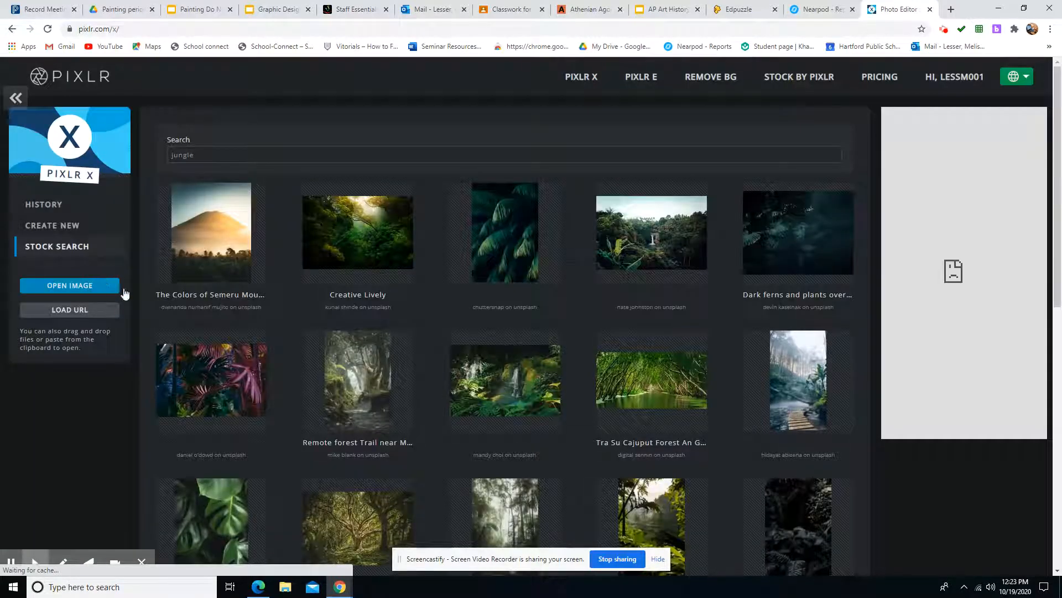
scroll(492, 359, "down", 1)
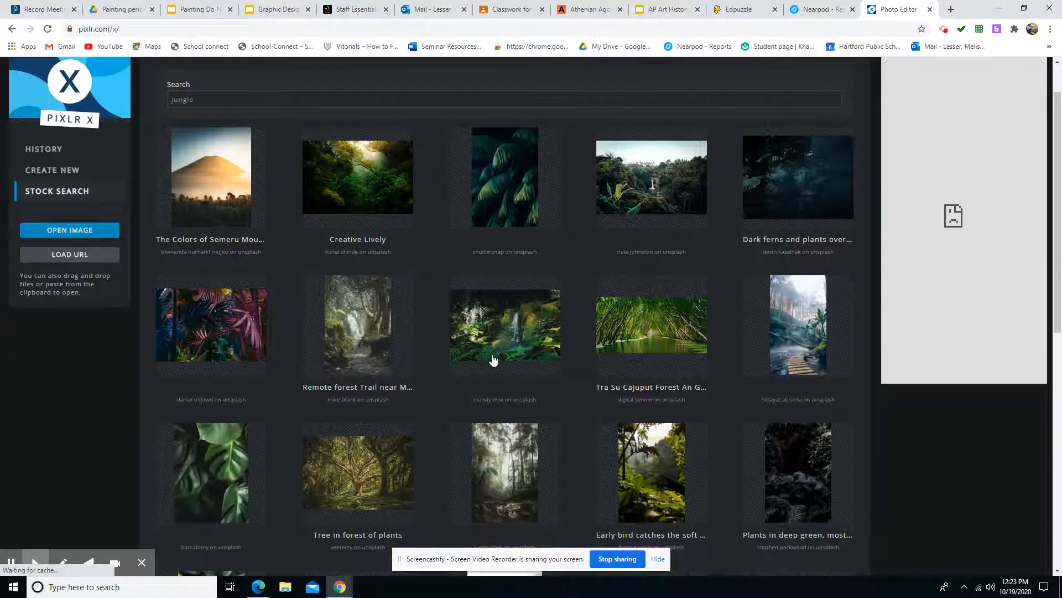
scroll(492, 360, "up", 1)
left_click(196, 154)
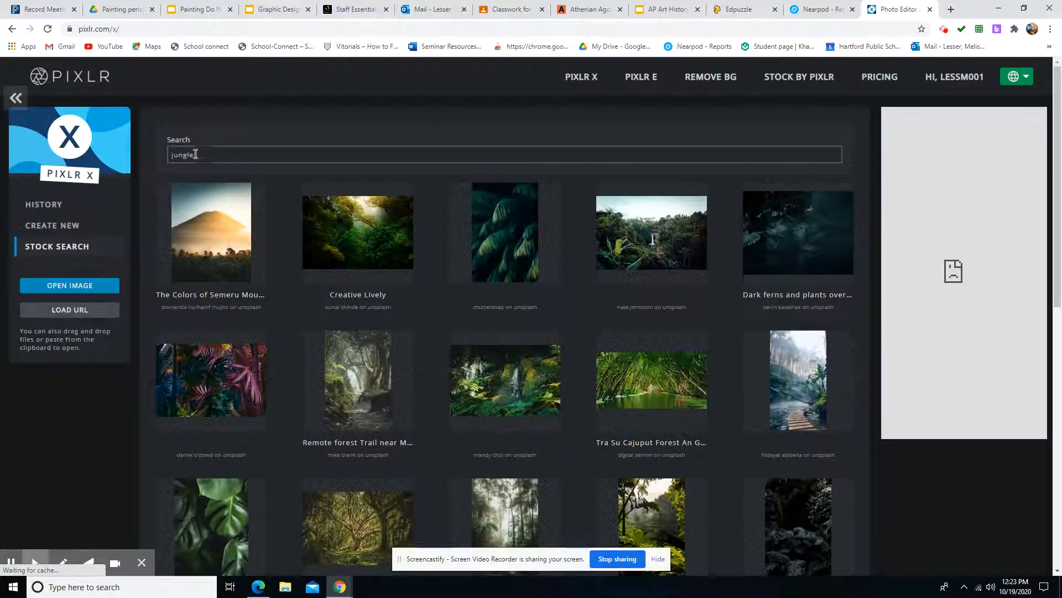
left_click_drag(195, 154, 172, 155)
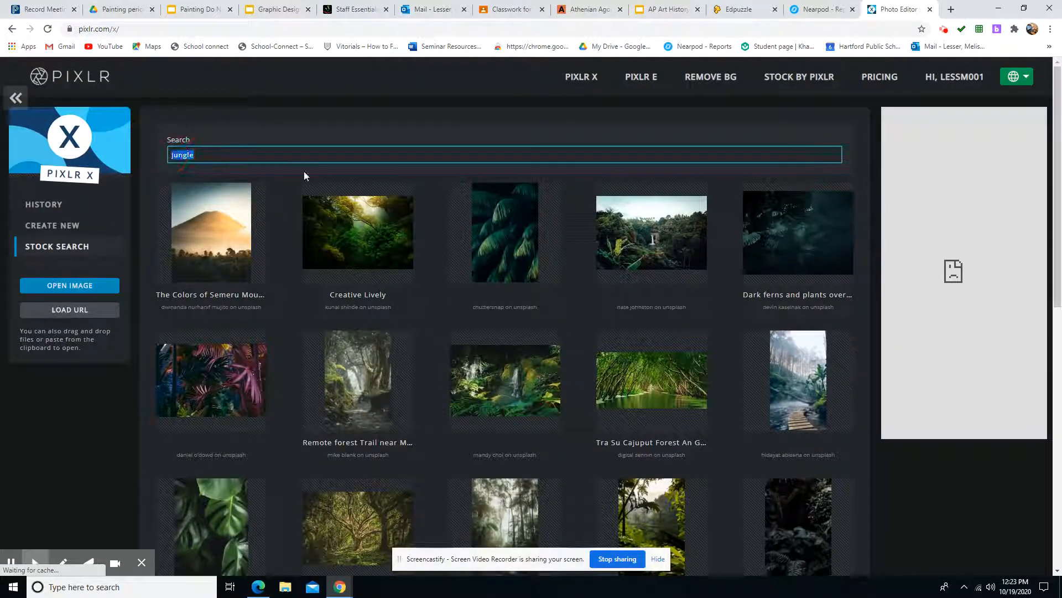
type("sunset")
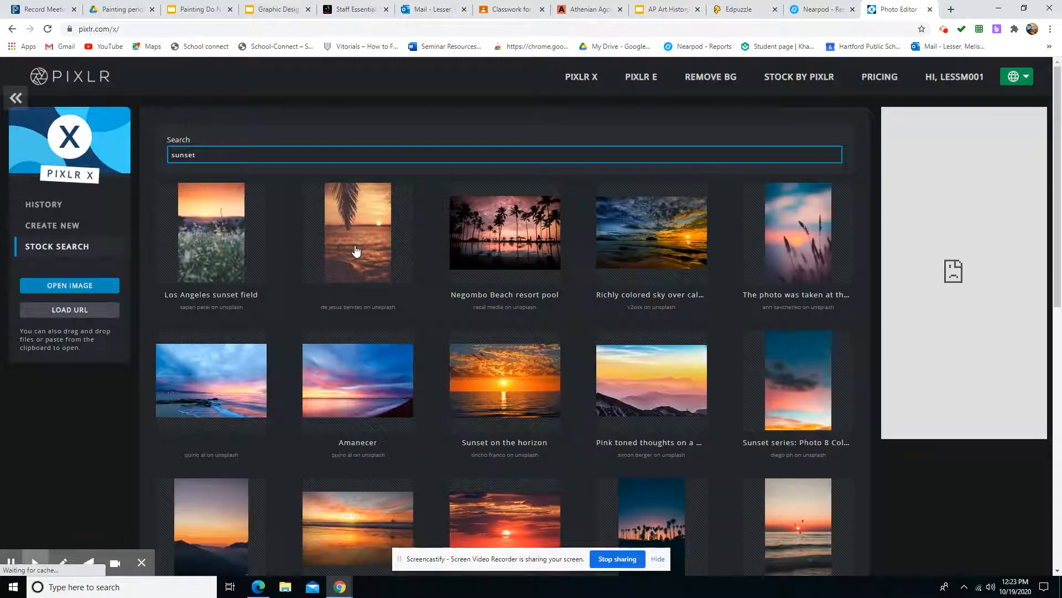
Load more sunset photos and add the blue-and-pink sky above a dark tree-lined hillside to the current document as a layer
scroll(354, 250, "down", 2)
scroll(356, 251, "down", 5)
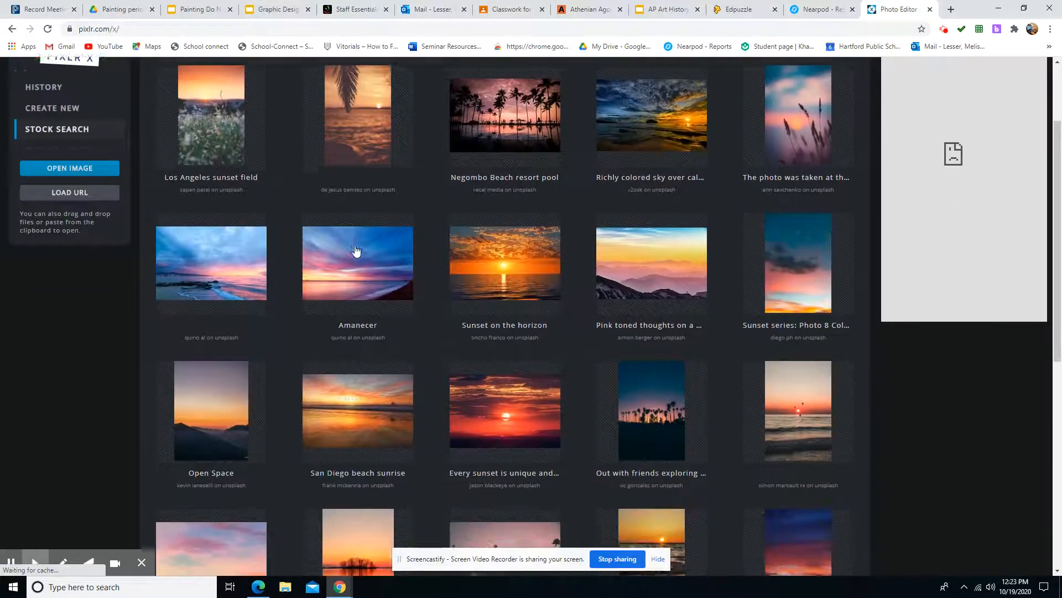
scroll(356, 251, "down", 3)
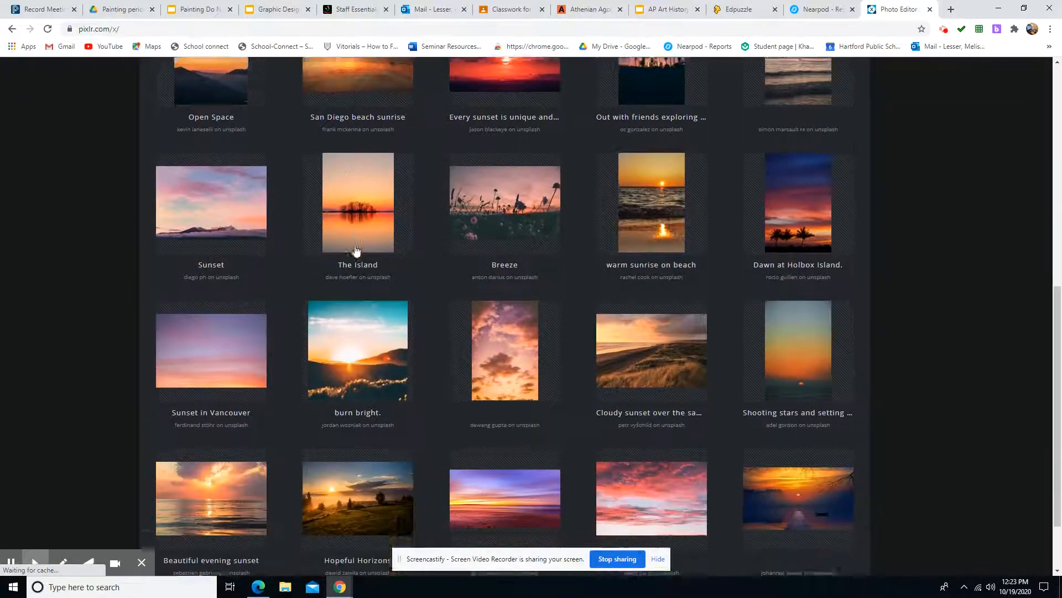
scroll(356, 250, "up", 1)
scroll(355, 250, "down", 1)
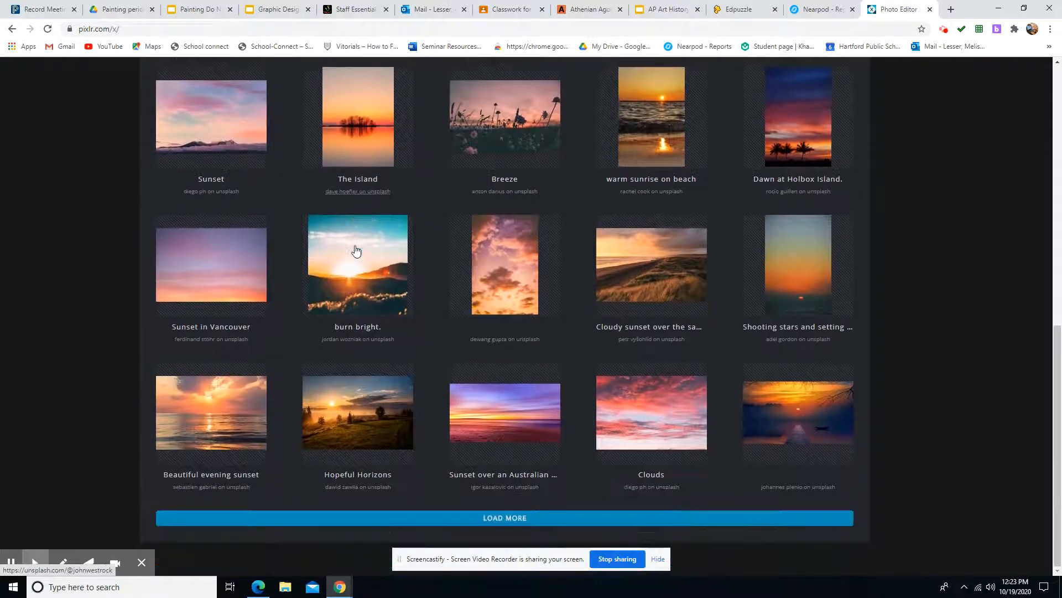
scroll(356, 251, "up", 1)
scroll(355, 252, "down", 1)
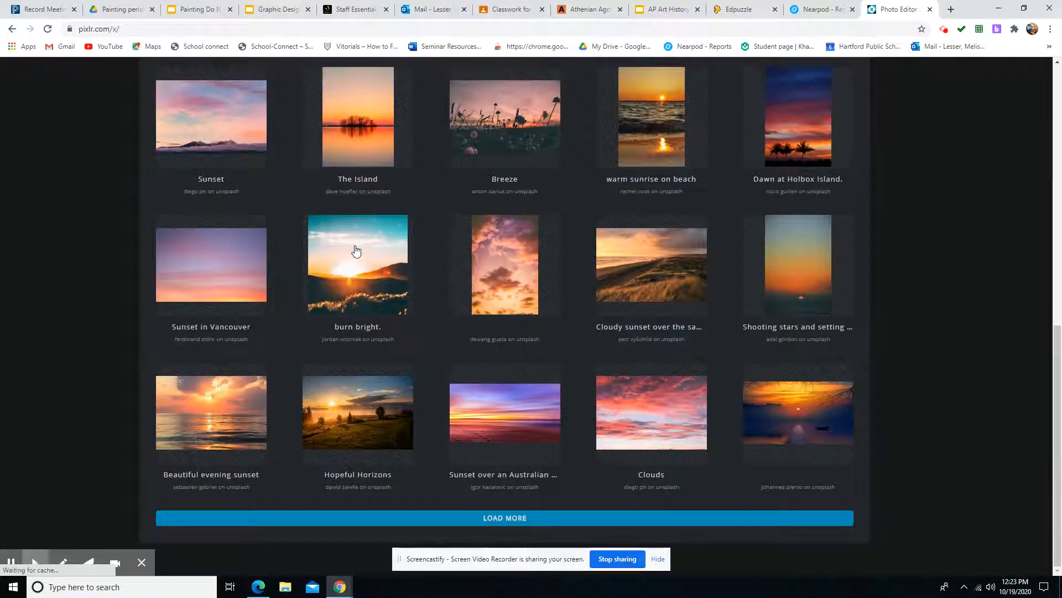
left_click(516, 519)
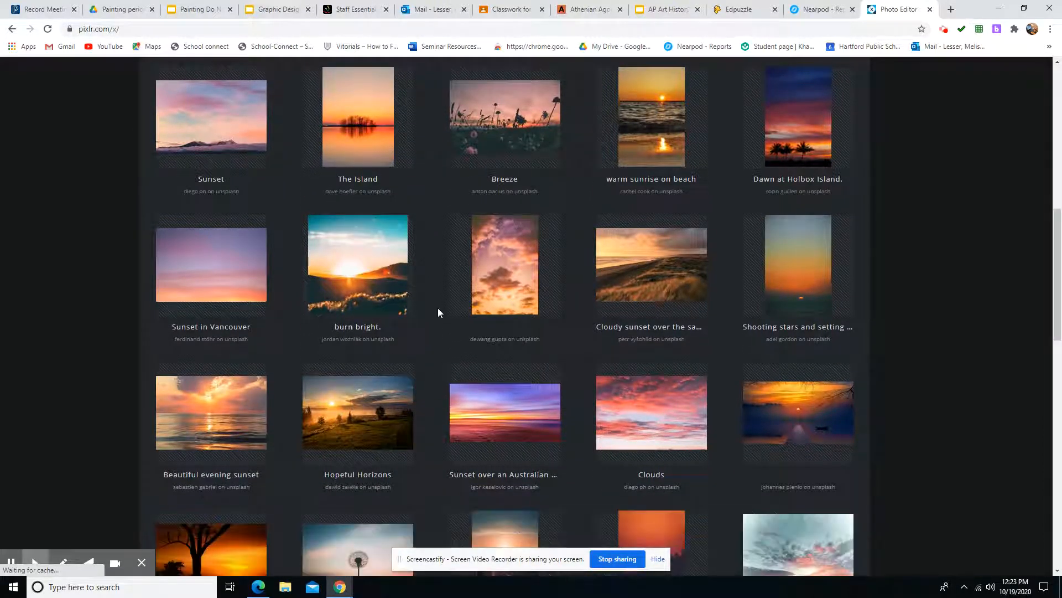
scroll(439, 309, "down", 5)
scroll(438, 313, "down", 1)
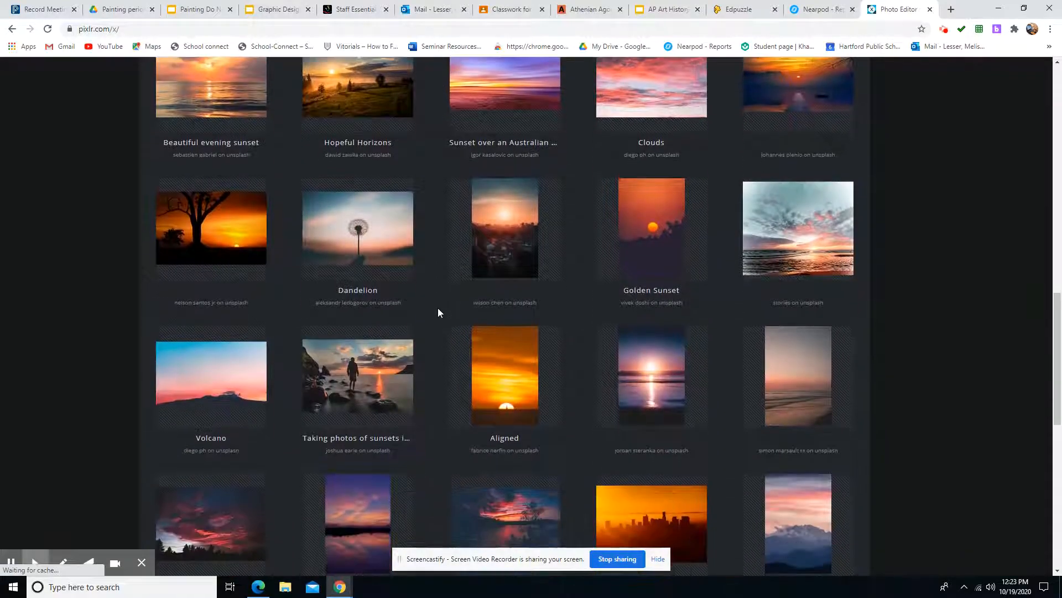
scroll(438, 313, "down", 2)
scroll(438, 313, "down", 3)
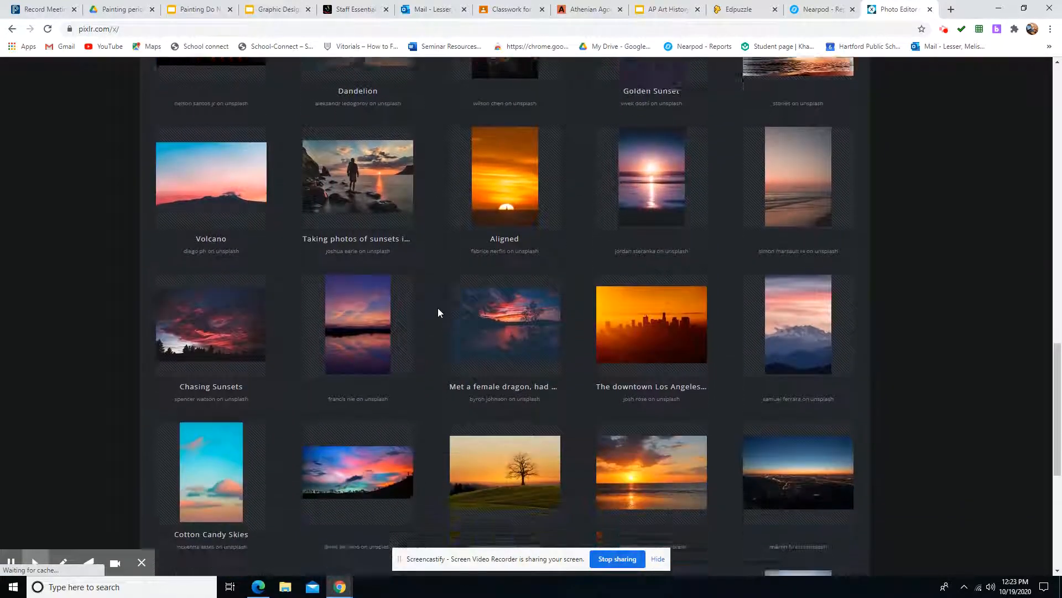
scroll(437, 307, "down", 1)
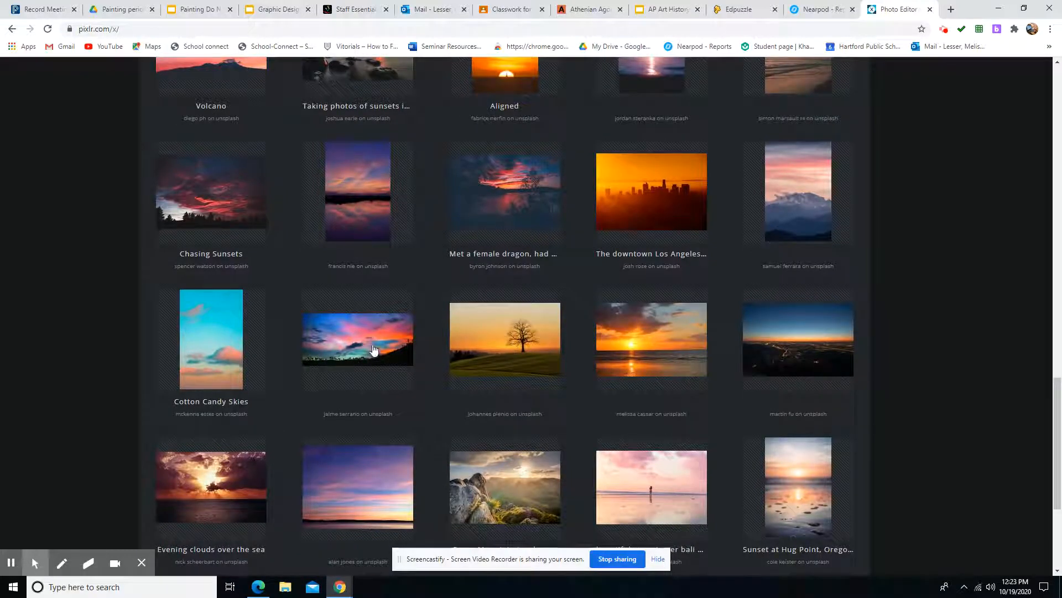
scroll(365, 332, "down", 1)
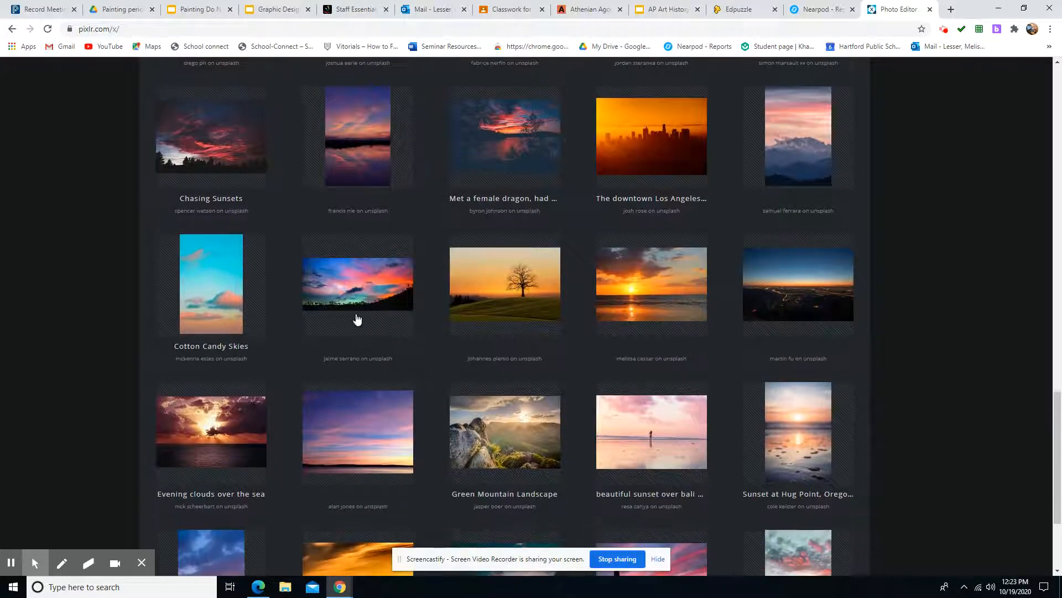
left_click(348, 292)
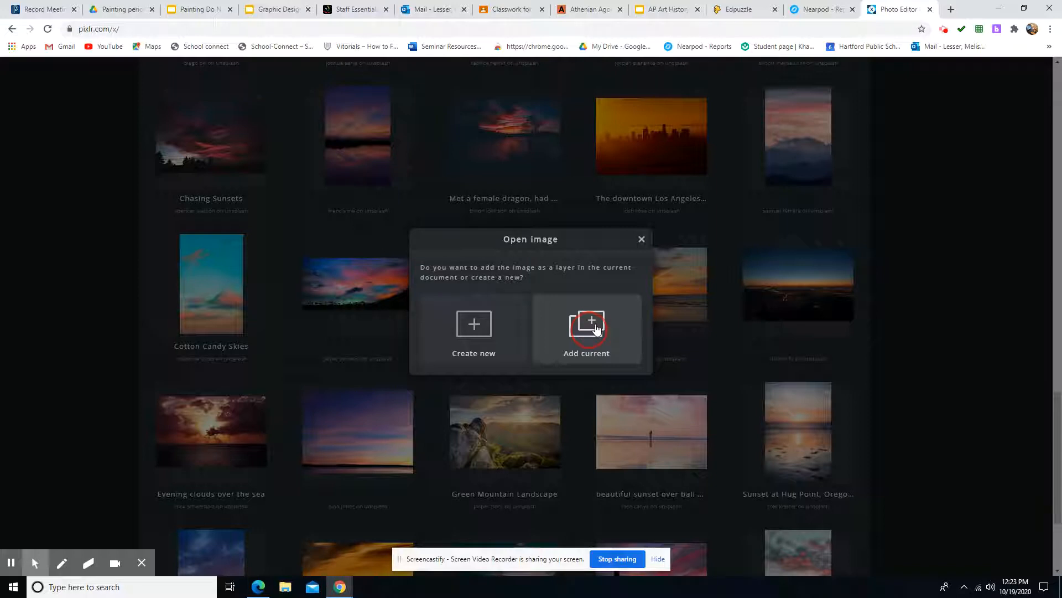
left_click(596, 327)
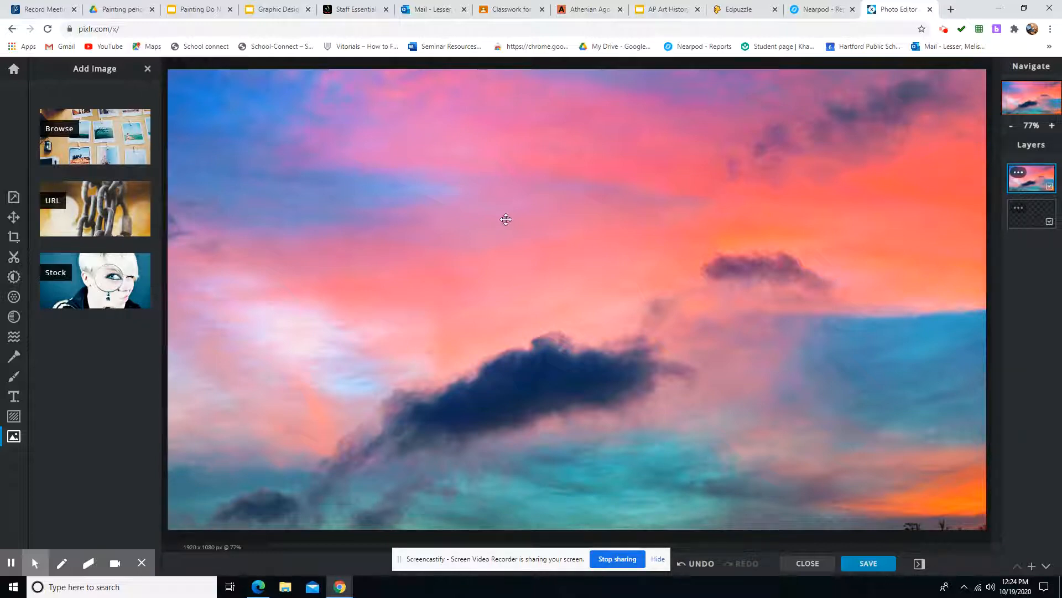
Scale down the oversized sunset layer from its corner and reposition it so the whole photo sits centrally within the canvas
left_click_drag(410, 211, 828, 249)
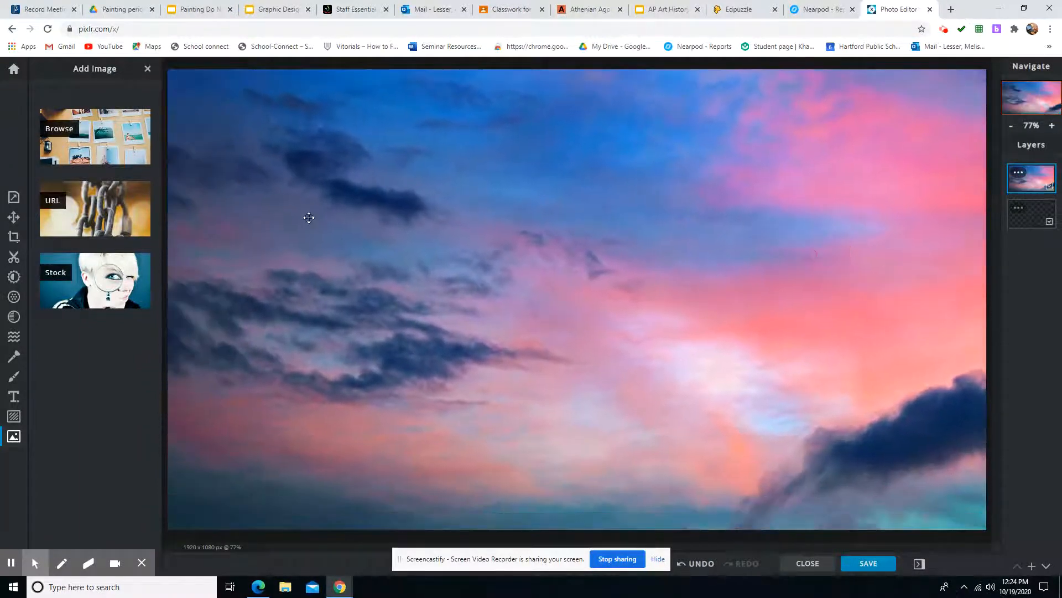
left_click_drag(309, 218, 315, 351)
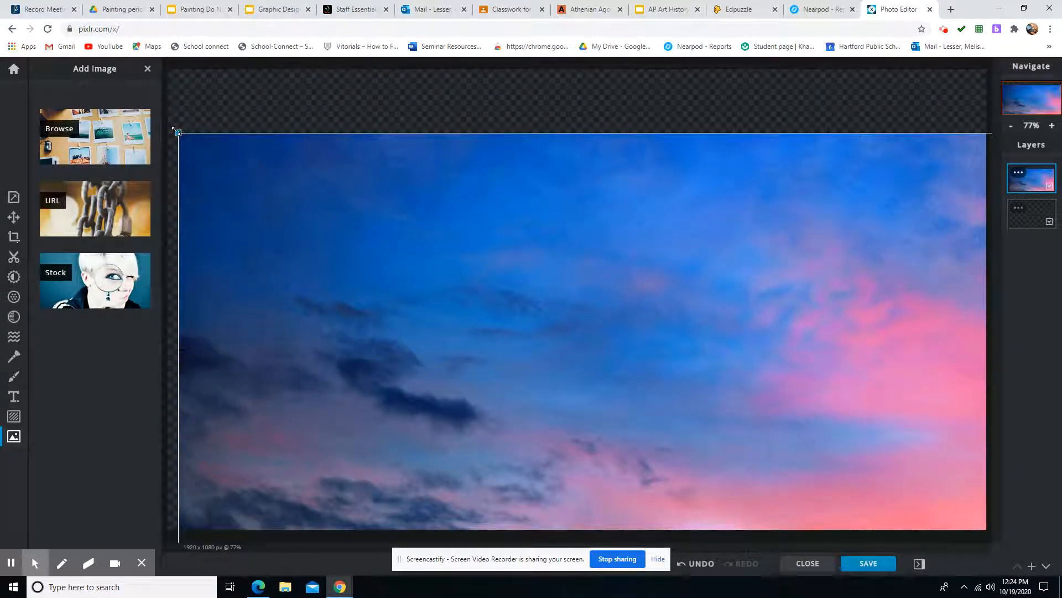
left_click_drag(178, 133, 740, 432)
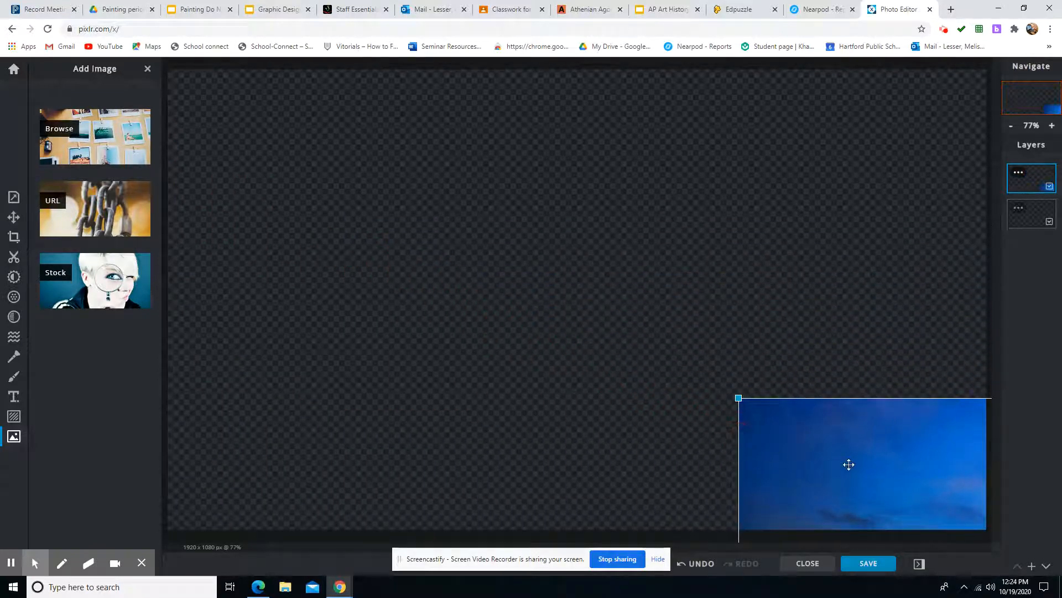
left_click_drag(849, 463, 292, 161)
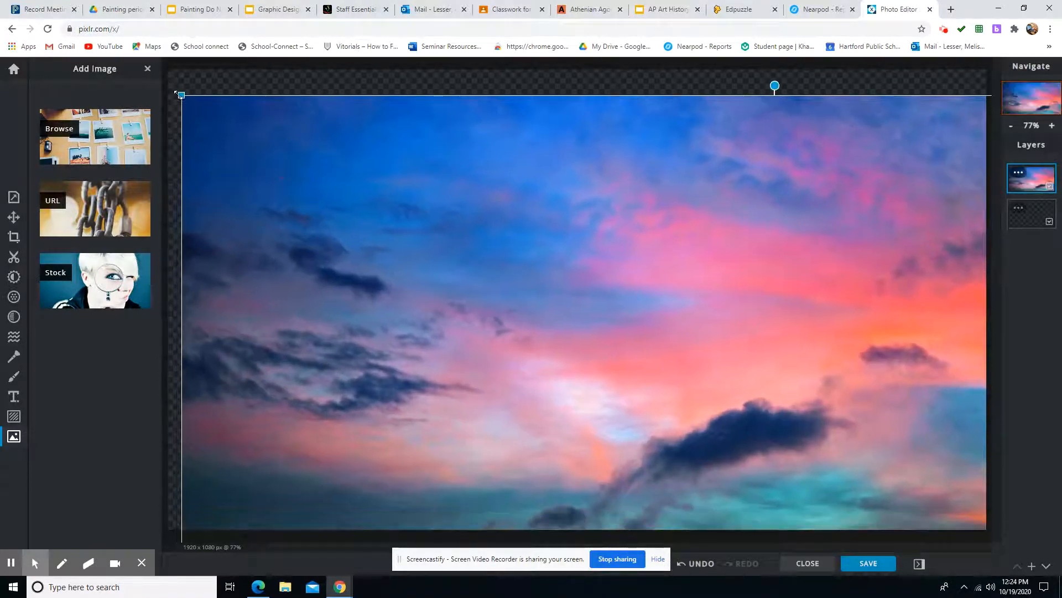
left_click_drag(182, 99, 504, 285)
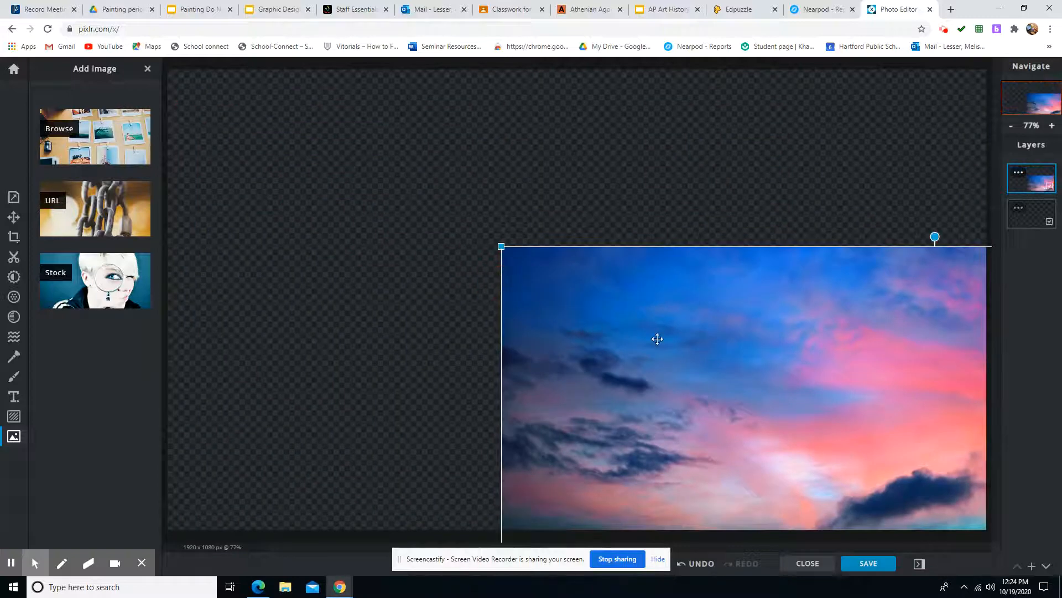
left_click_drag(657, 339, 352, 189)
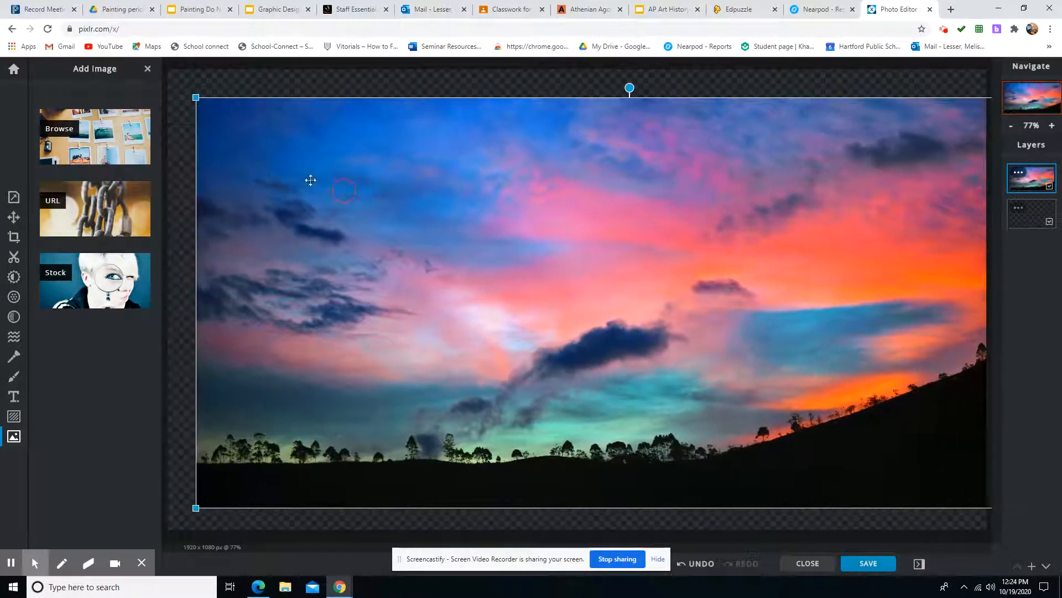
left_click_drag(197, 99, 279, 159)
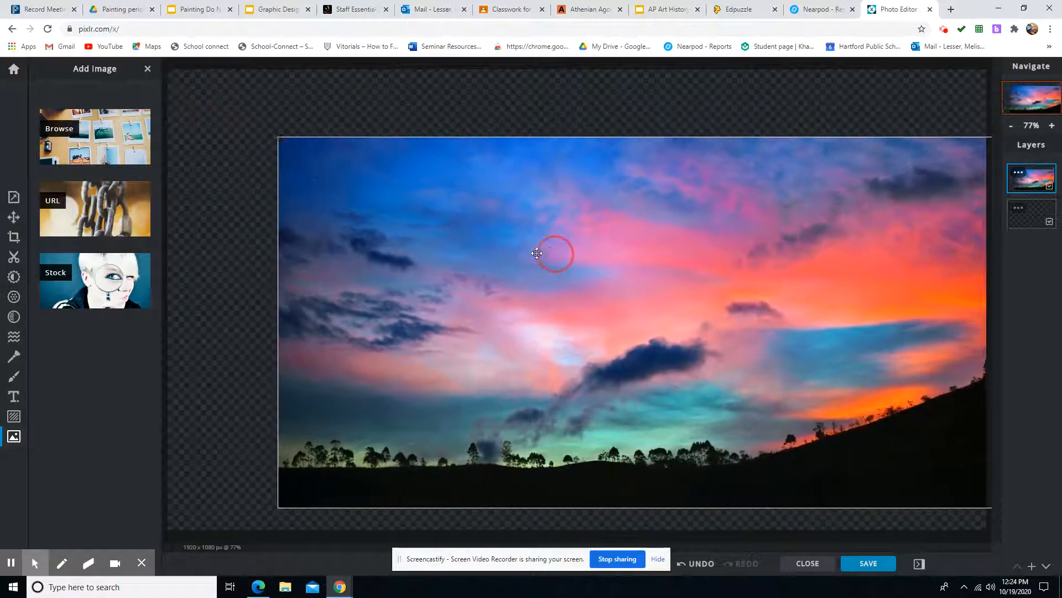
left_click_drag(550, 252, 454, 238)
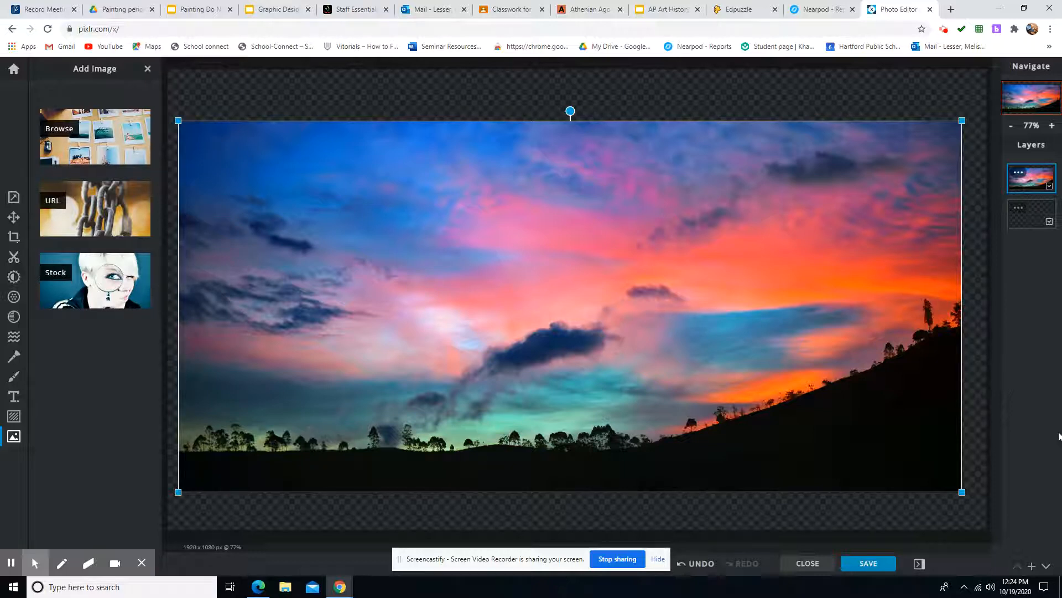
Add three empty layers and move the sunset photo layer to the bottom of the layer stack
left_click(1032, 566)
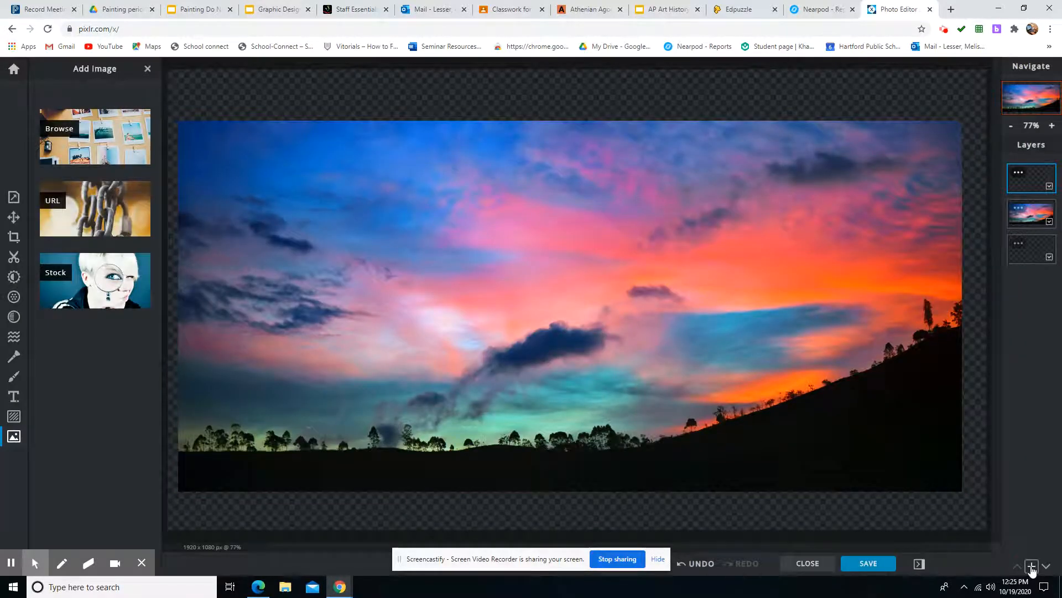
left_click(1032, 567)
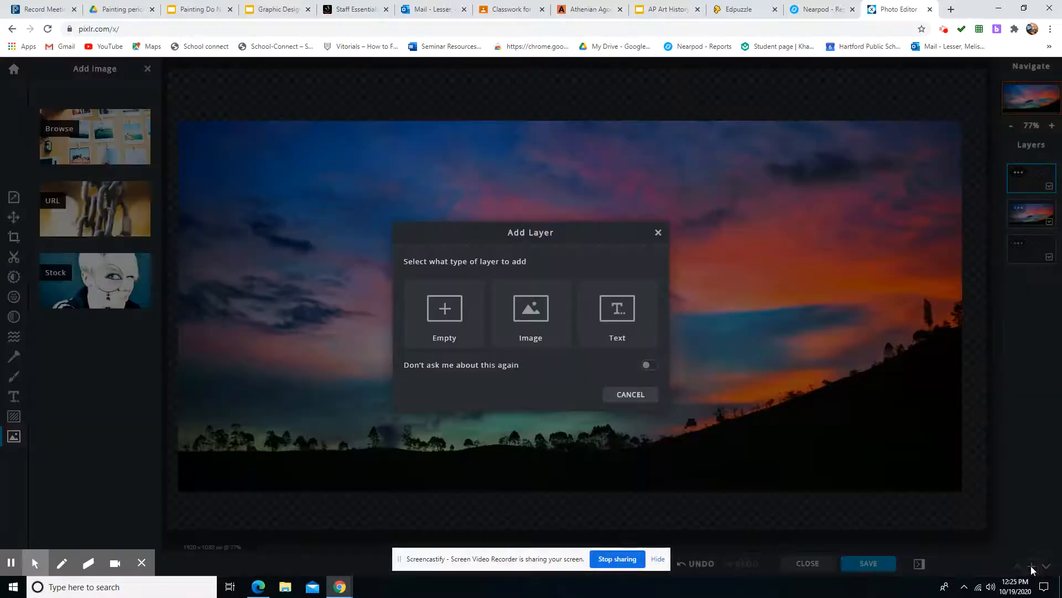
left_click(451, 311)
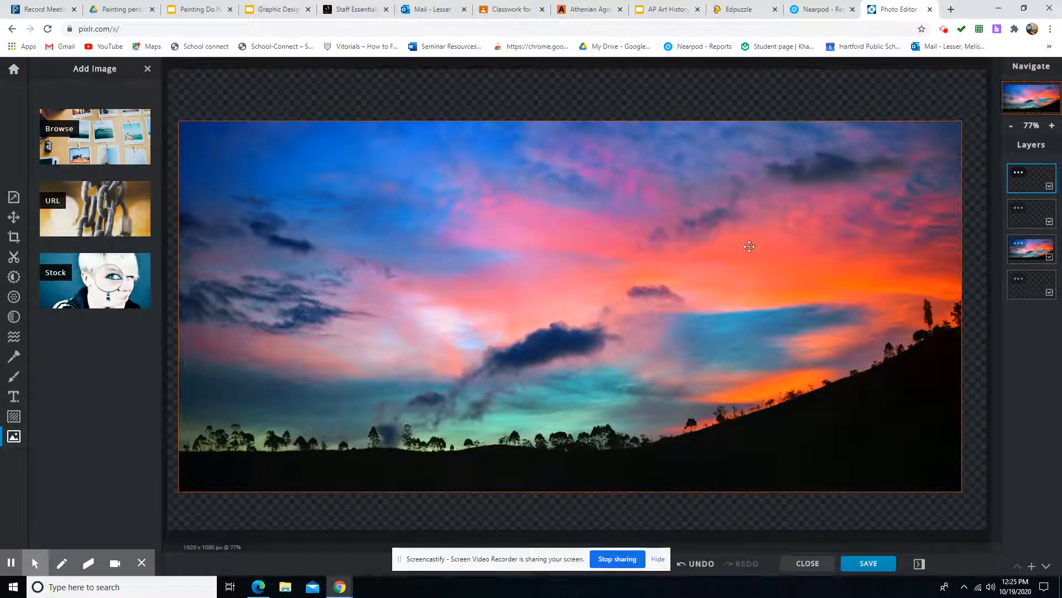
left_click(1032, 569)
left_click(442, 307)
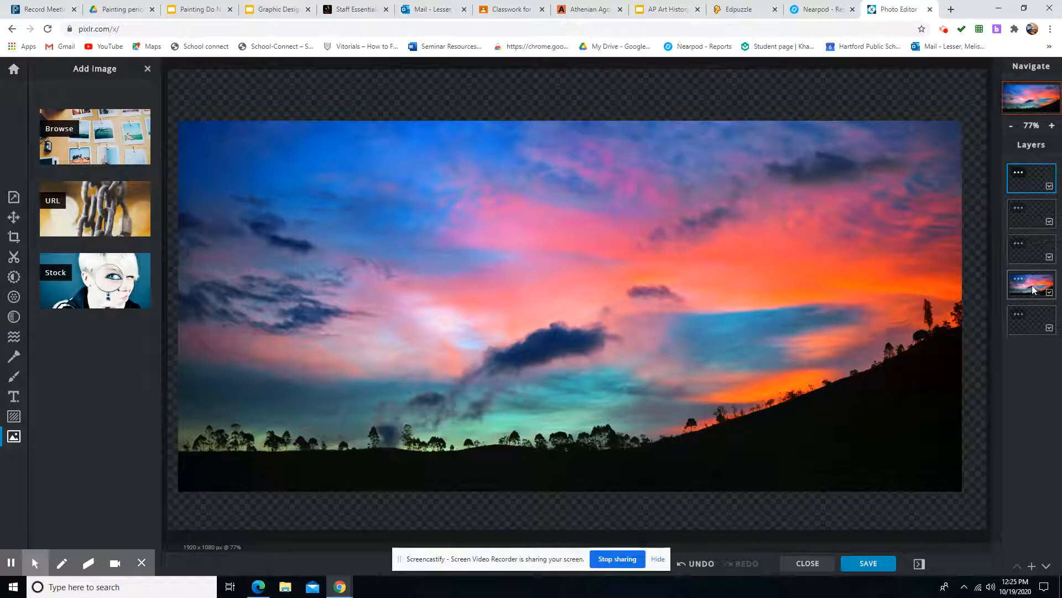
left_click_drag(1033, 289, 1043, 328)
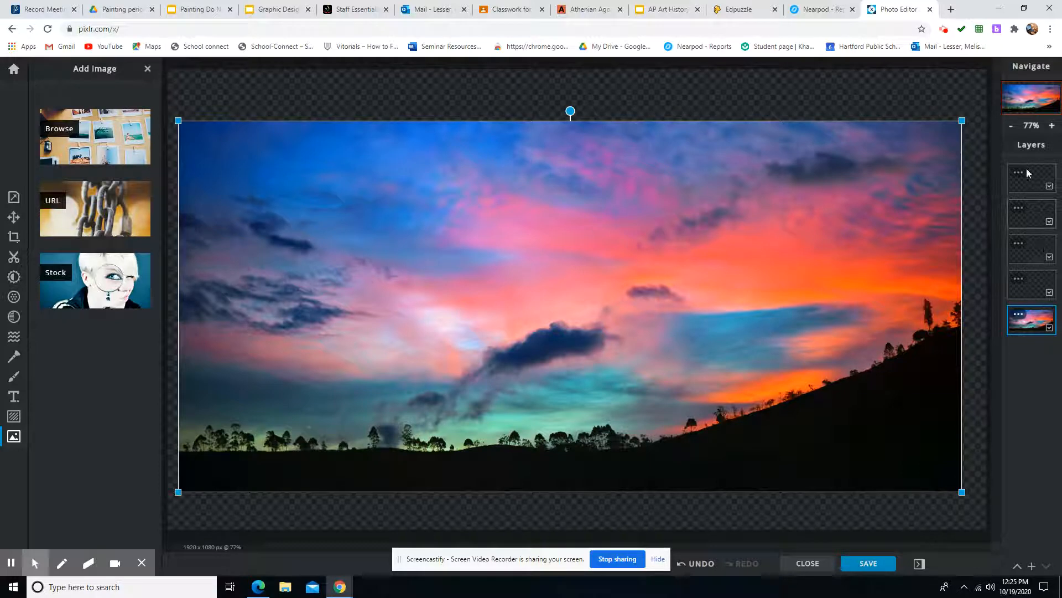
On the empty layer directly above the photo, set the Draw brush color to dark blue #042868 sampled from the sky's upper-left corner
left_click(1030, 282)
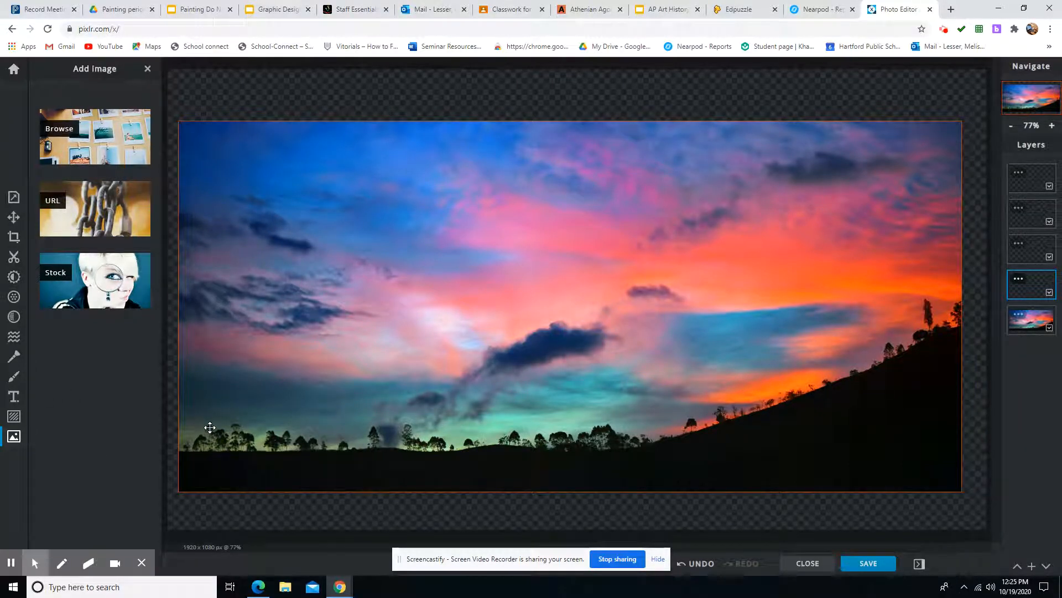
scroll(210, 426, "up", 1)
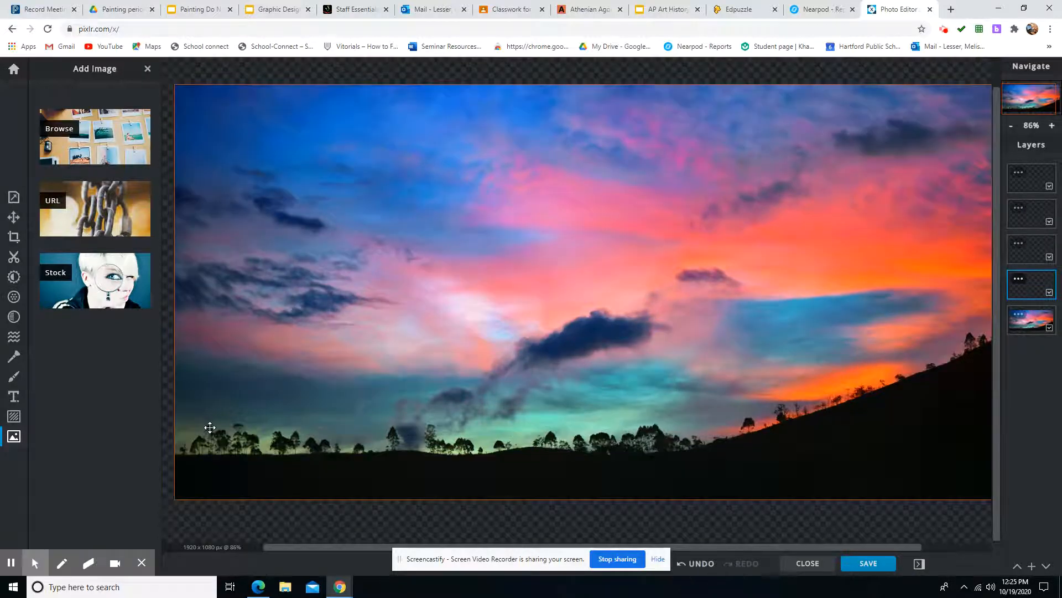
scroll(210, 426, "up", 6)
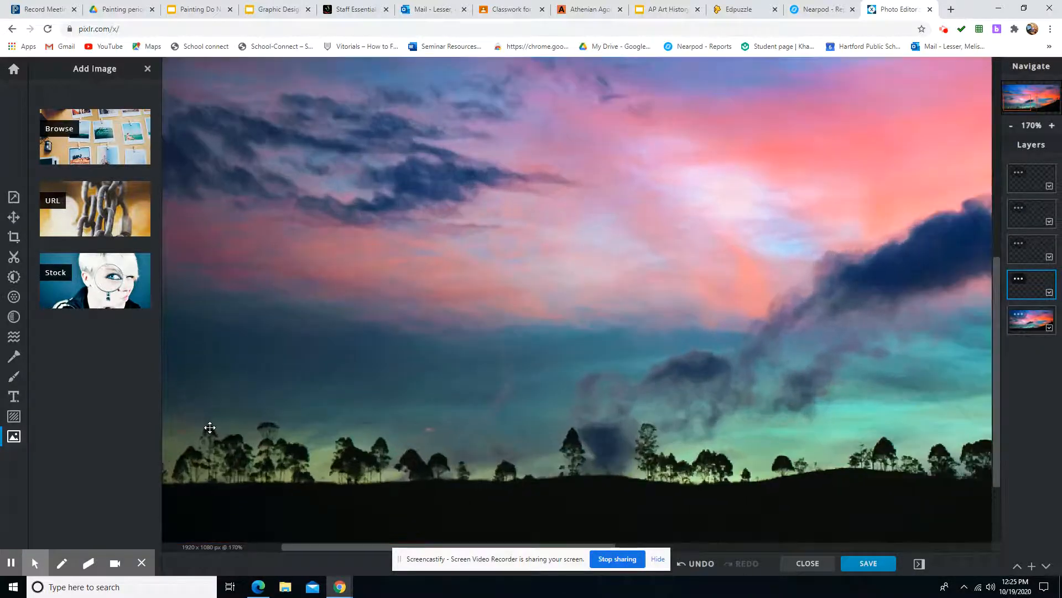
scroll(210, 427, "up", 1)
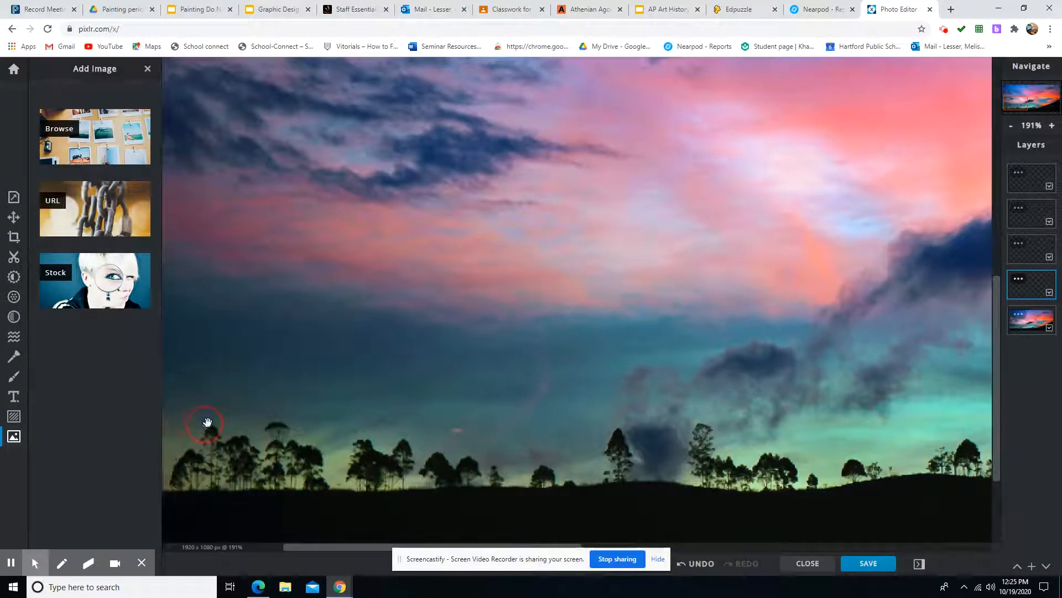
left_click_drag(207, 425, 306, 458)
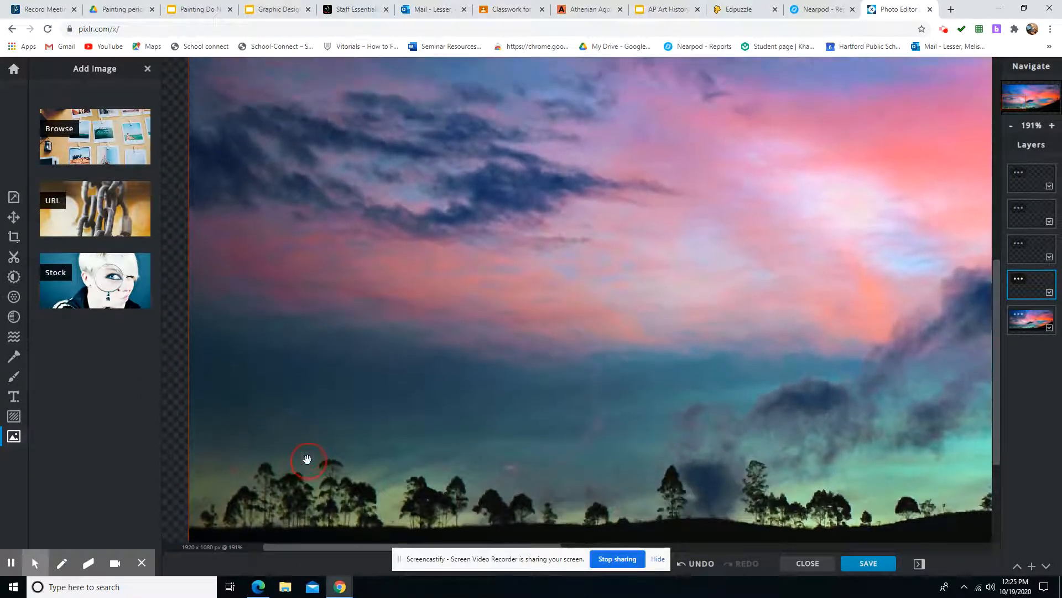
left_click_drag(297, 317, 307, 424)
left_click_drag(280, 287, 277, 392)
left_click_drag(266, 230, 267, 394)
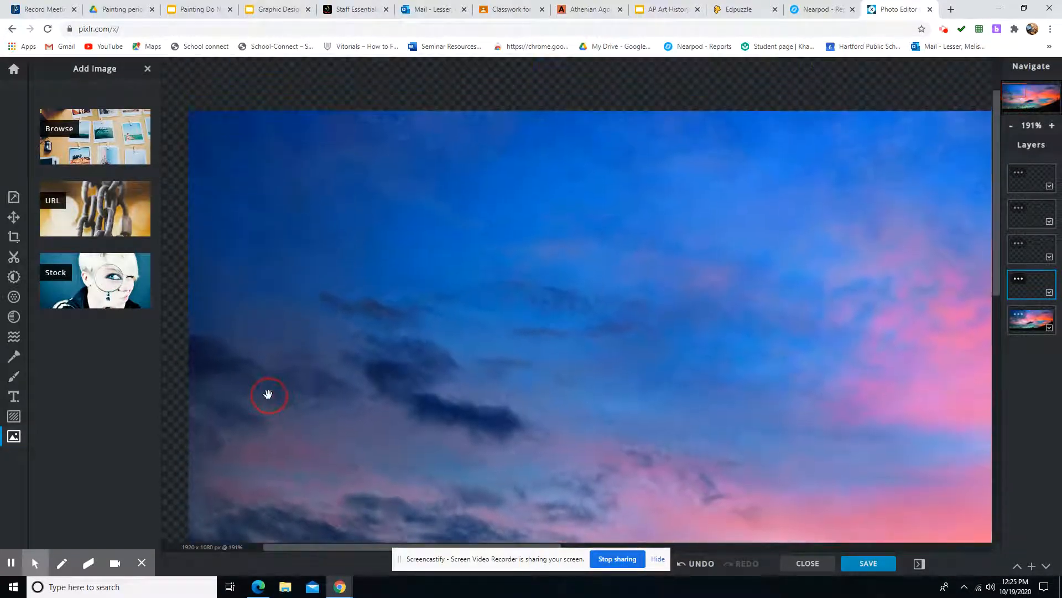
scroll(261, 345, "up", 1)
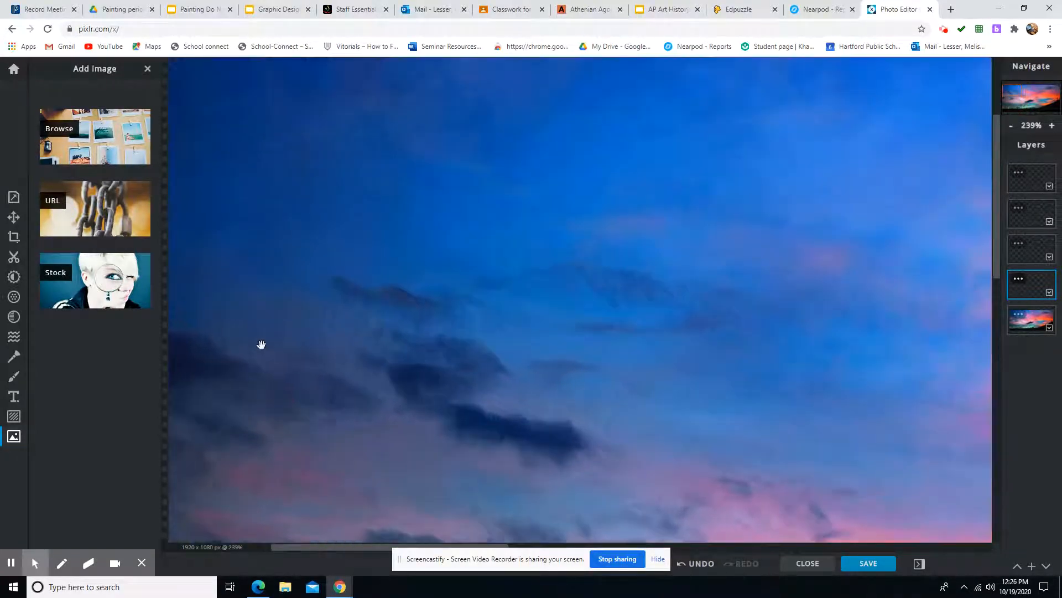
left_click_drag(263, 305, 265, 377)
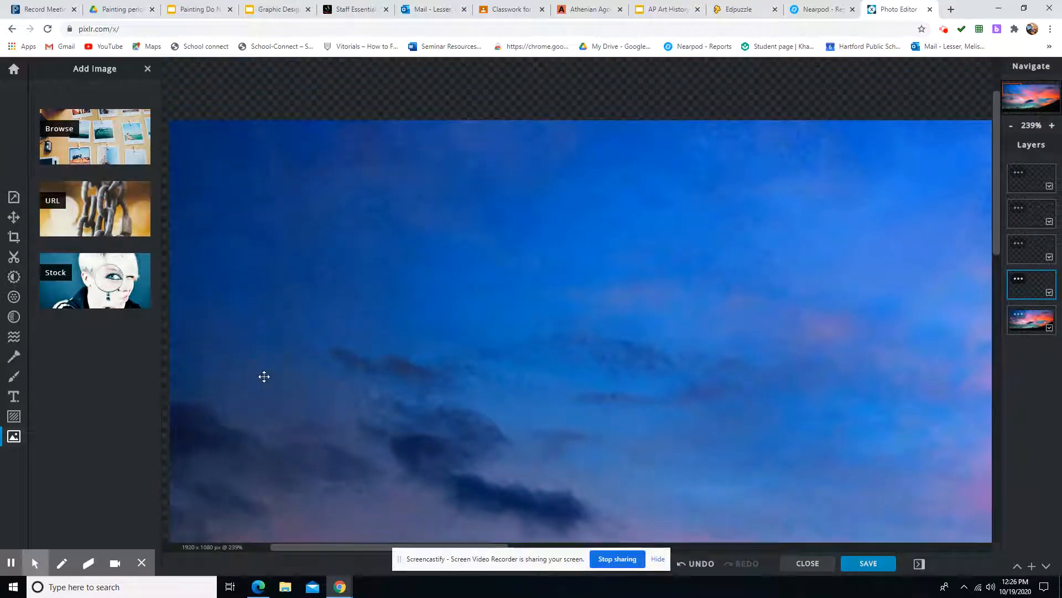
left_click(14, 382)
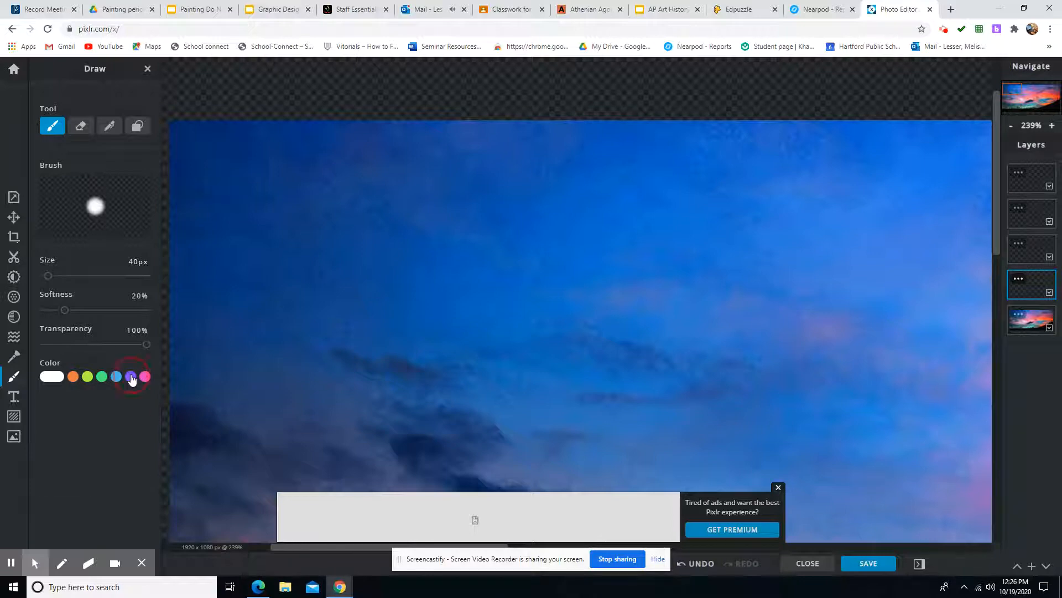
left_click(131, 377)
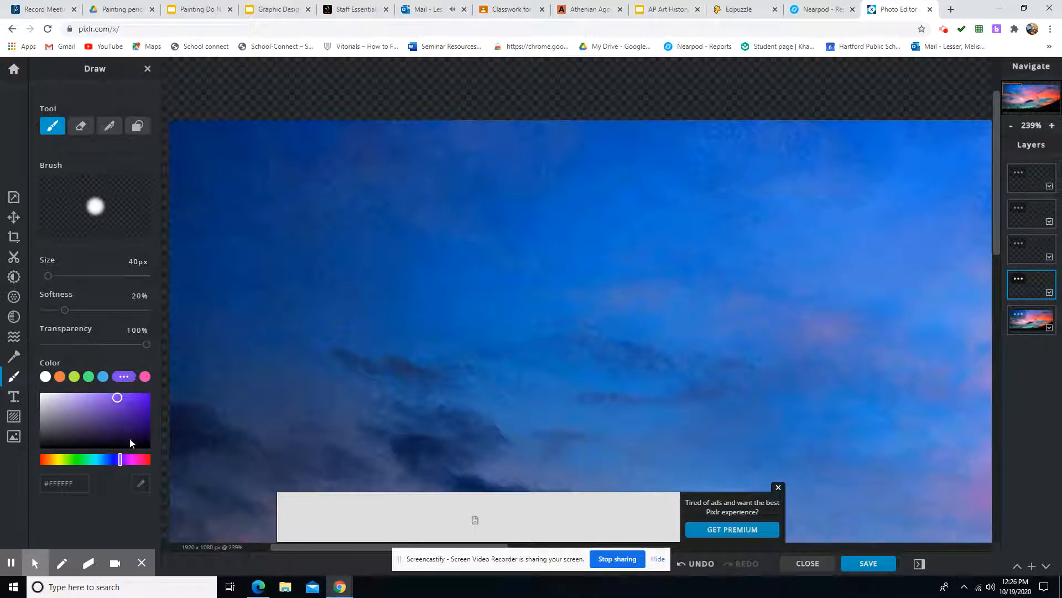
left_click(142, 485)
left_click(180, 171)
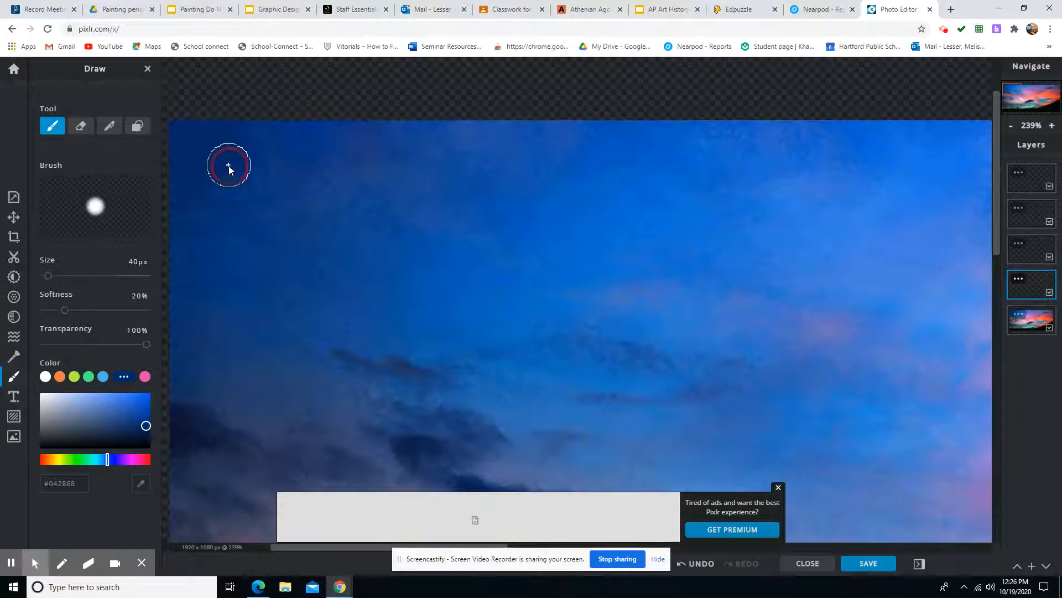
Paint over the darkest area in the sky's upper-left corner with the 40 px brush in the sampled dark blue
mouse_move(229, 166)
left_mouse_down()
mouse_move(211, 190)
mouse_move(195, 185)
mouse_move(238, 205)
mouse_move(237, 195)
mouse_move(253, 222)
left_mouse_up()
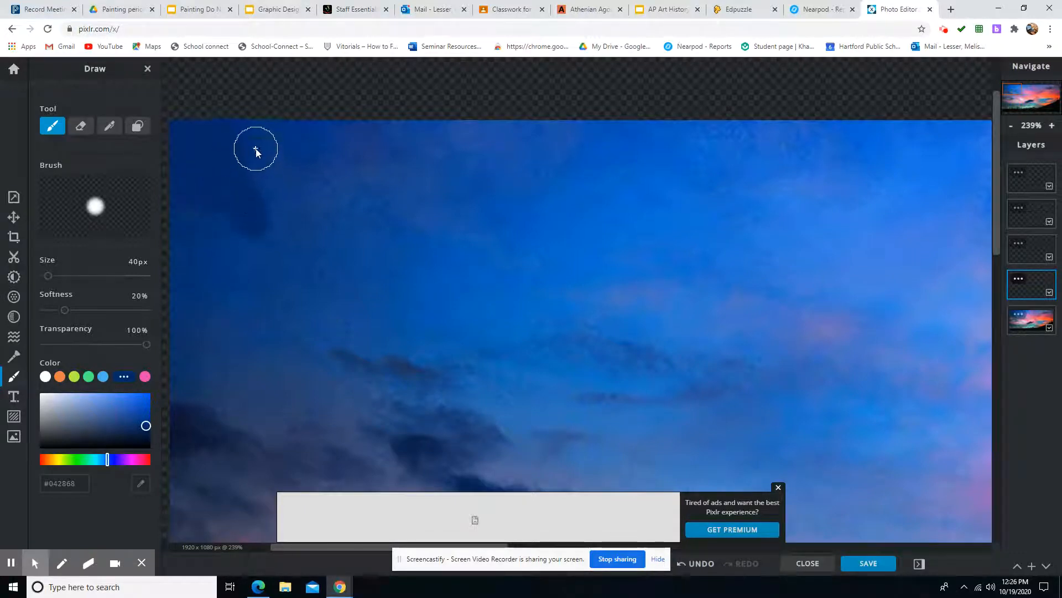
mouse_move(255, 150)
left_mouse_down()
mouse_move(267, 170)
mouse_move(250, 187)
mouse_move(187, 195)
mouse_move(205, 212)
mouse_move(176, 223)
mouse_move(213, 237)
mouse_move(218, 224)
mouse_move(239, 253)
mouse_move(185, 256)
left_mouse_up()
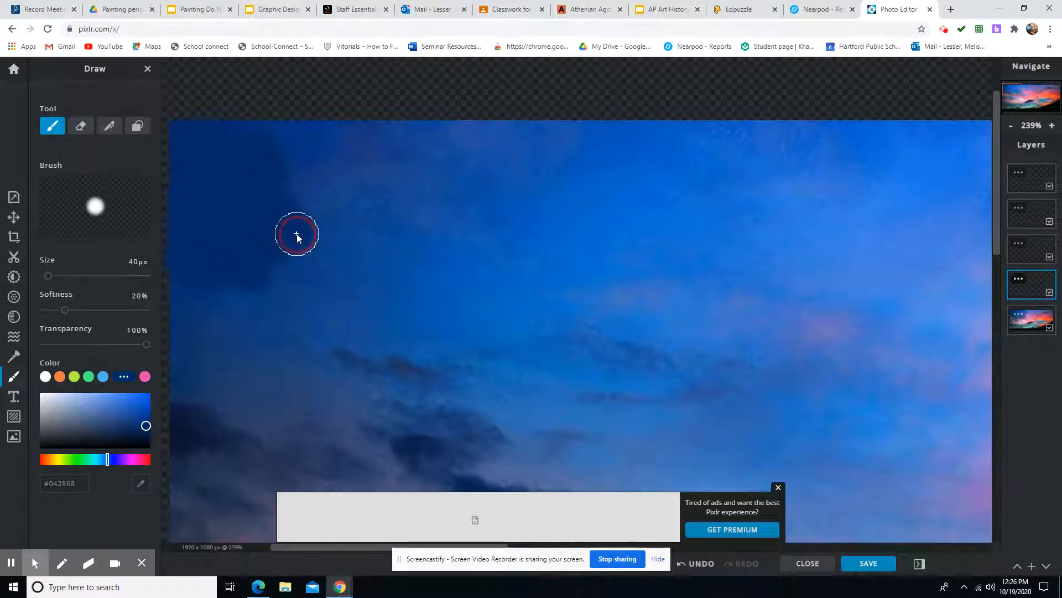
mouse_move(296, 235)
left_mouse_down()
mouse_move(282, 259)
mouse_move(295, 273)
mouse_move(269, 286)
mouse_move(277, 299)
mouse_move(226, 288)
left_mouse_up()
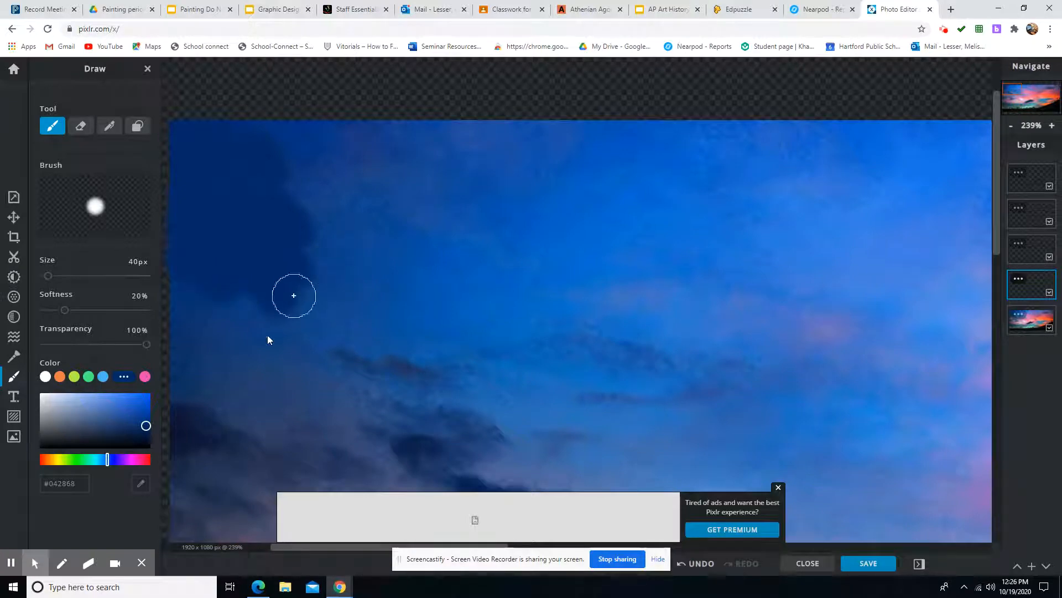
Sample blue #0F4179 from the sky just right of the painted corner and paint a patch there
left_click(141, 484)
left_click(327, 228)
left_click(337, 253)
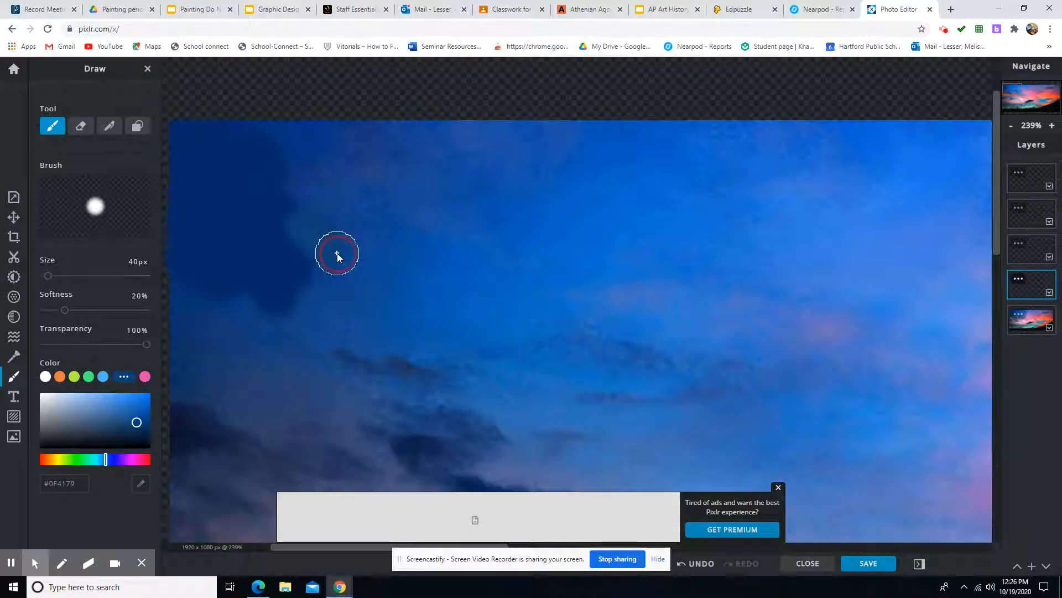
mouse_move(337, 256)
left_mouse_down()
mouse_move(306, 200)
mouse_move(329, 217)
mouse_move(324, 190)
mouse_move(348, 201)
mouse_move(360, 246)
left_mouse_up()
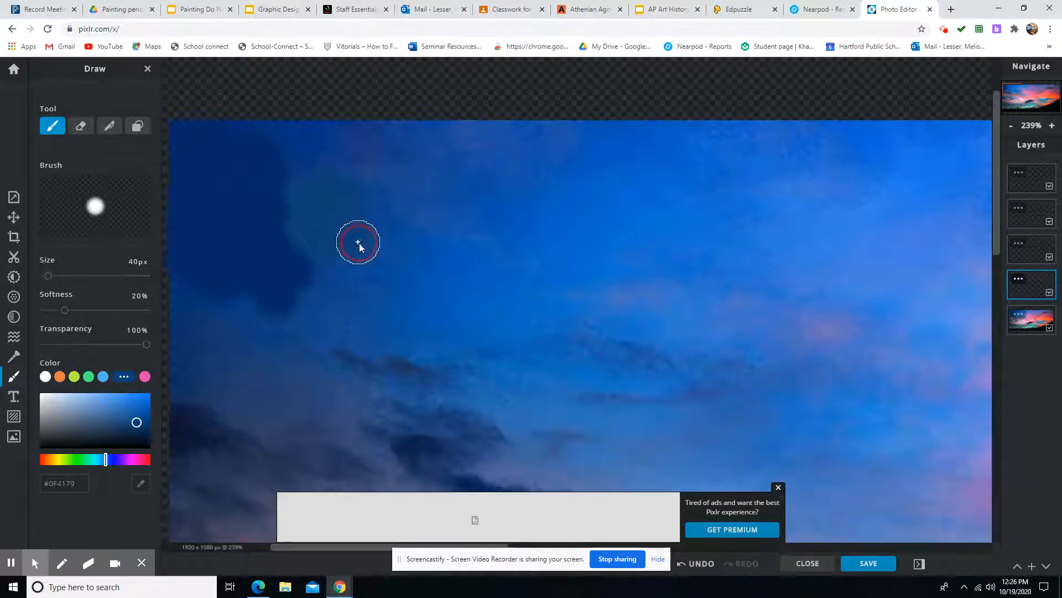
Sample dark blues #04337E and #0A3574 from the sky and paint patches along the top edge and below the first dark area
left_click(141, 483)
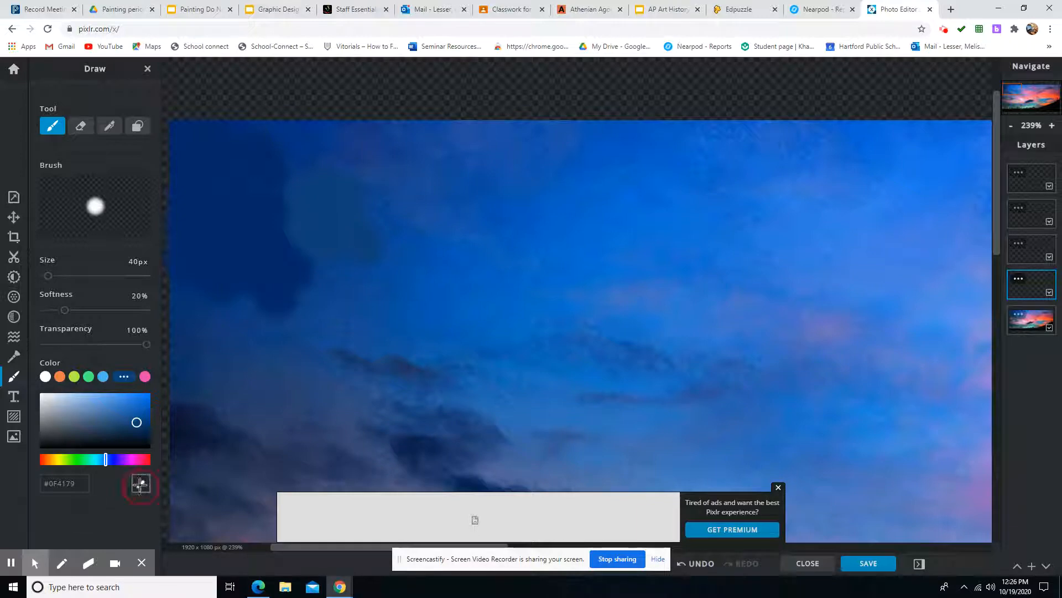
left_click(285, 137)
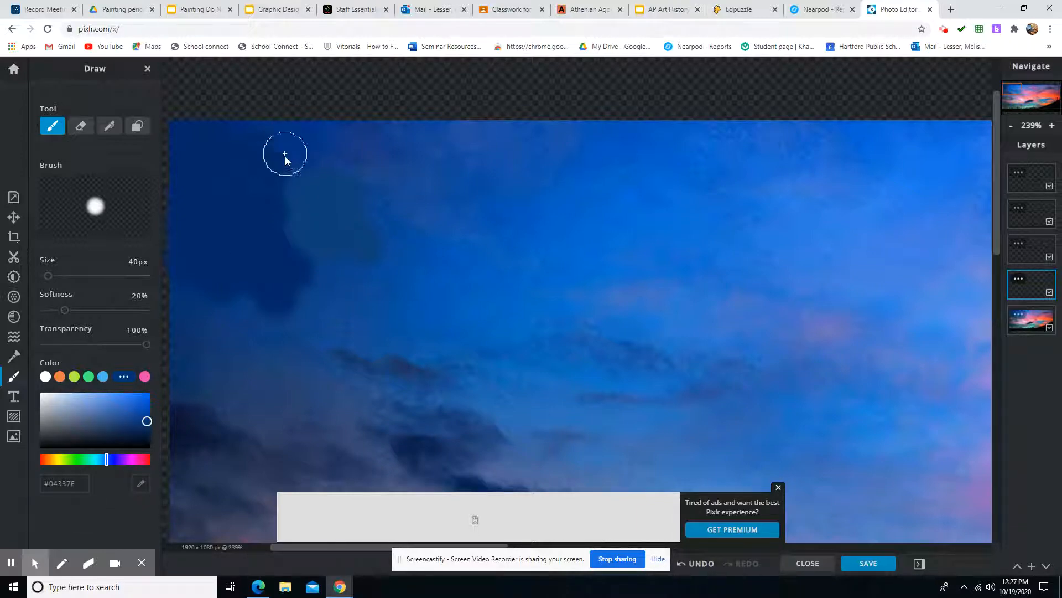
mouse_move(286, 159)
left_mouse_down()
mouse_move(266, 139)
mouse_move(290, 158)
mouse_move(296, 136)
mouse_move(276, 170)
mouse_move(291, 193)
mouse_move(348, 180)
left_mouse_up()
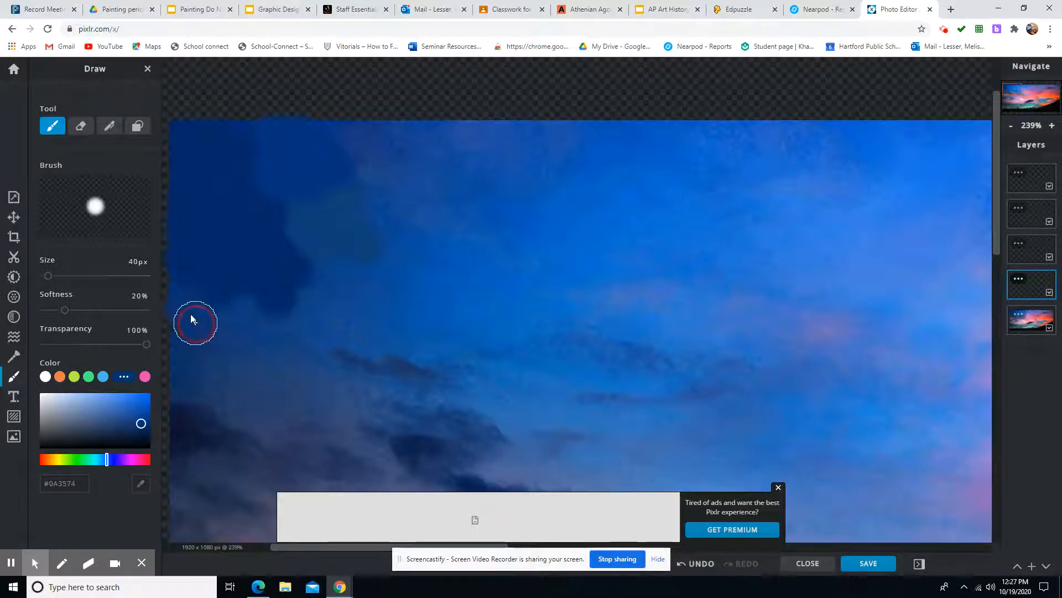
mouse_move(200, 306)
left_mouse_down()
mouse_move(222, 313)
mouse_move(240, 300)
mouse_move(255, 321)
mouse_move(219, 322)
mouse_move(230, 348)
mouse_move(201, 337)
mouse_move(217, 360)
mouse_move(199, 353)
mouse_move(199, 361)
mouse_move(215, 378)
mouse_move(268, 377)
mouse_move(271, 336)
mouse_move(286, 353)
mouse_move(309, 336)
left_mouse_up()
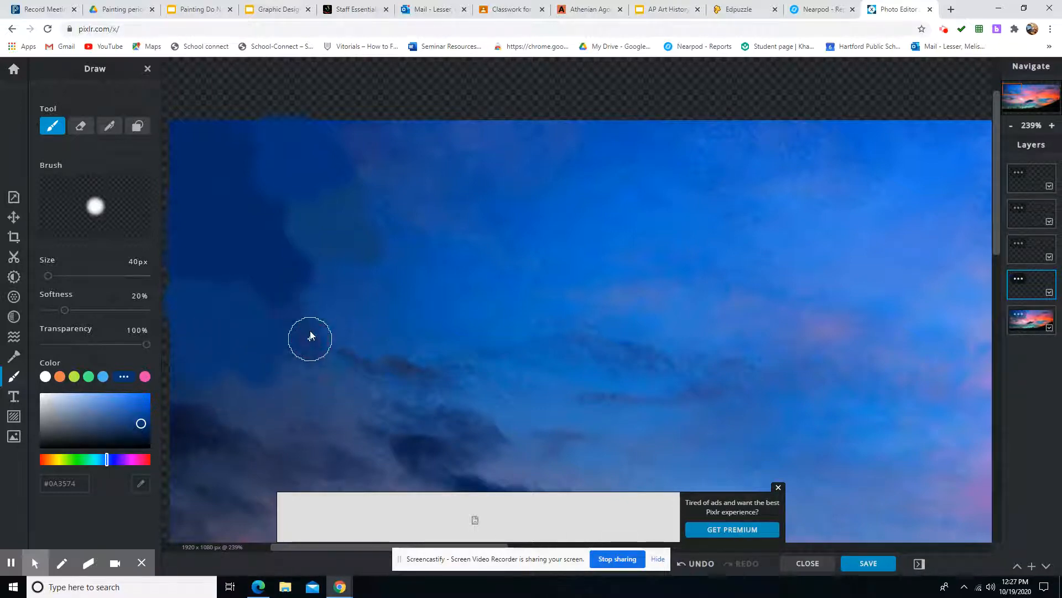
Sample blue #13478F from the sky above the small dark clouds and paint a patch with a dab over the lower-left blue area
left_click(141, 486)
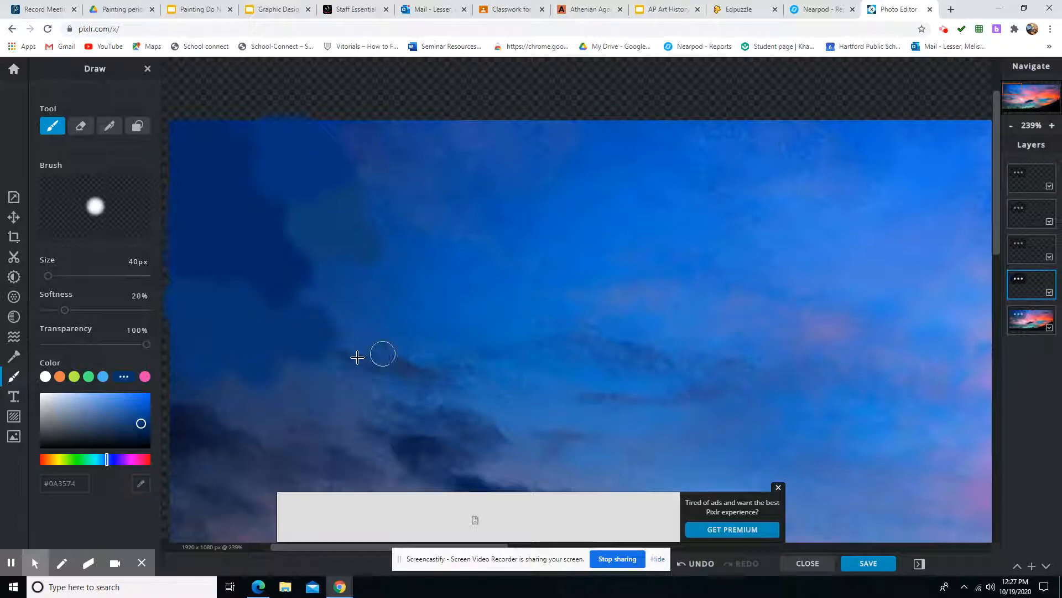
left_click(341, 301)
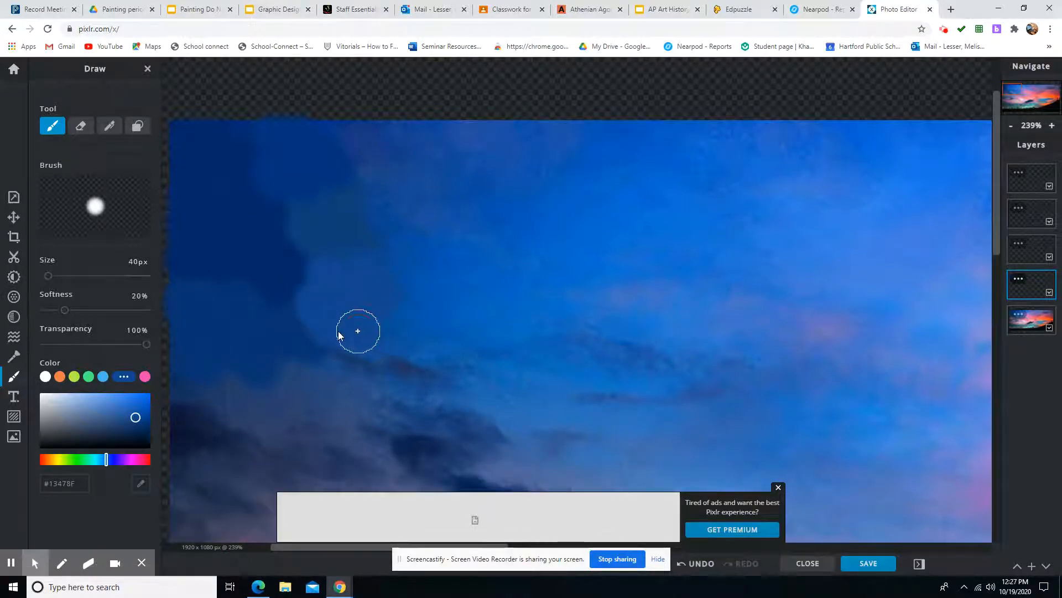
mouse_move(337, 331)
left_mouse_down()
mouse_move(280, 340)
mouse_move(289, 356)
mouse_move(260, 365)
left_mouse_up()
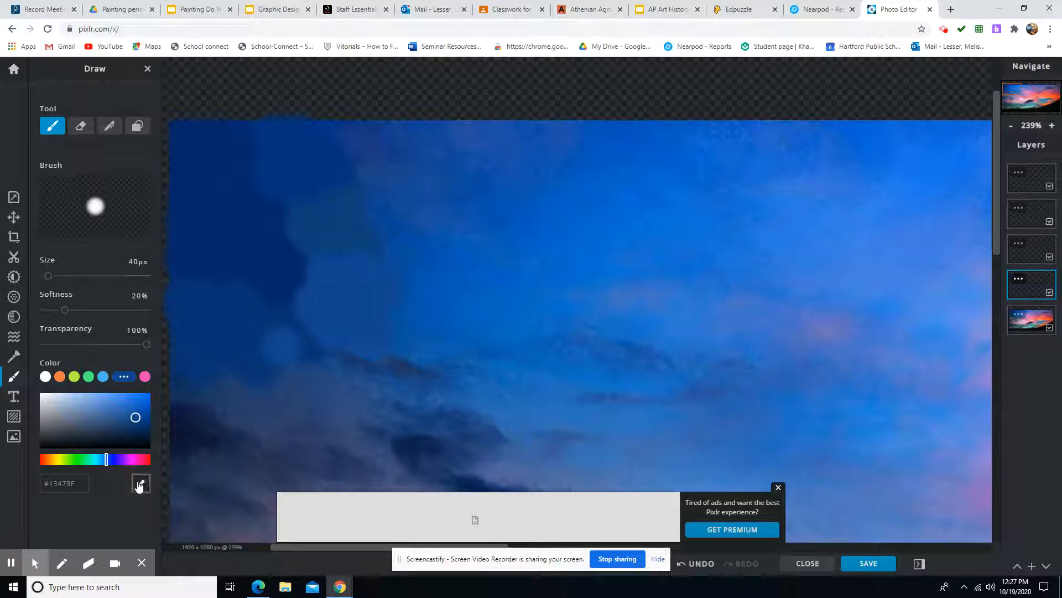
Sample purplish blue #1A3B80 near the sky's top edge and paint the patch right of the dark blue areas
left_click(140, 483)
left_click(378, 146)
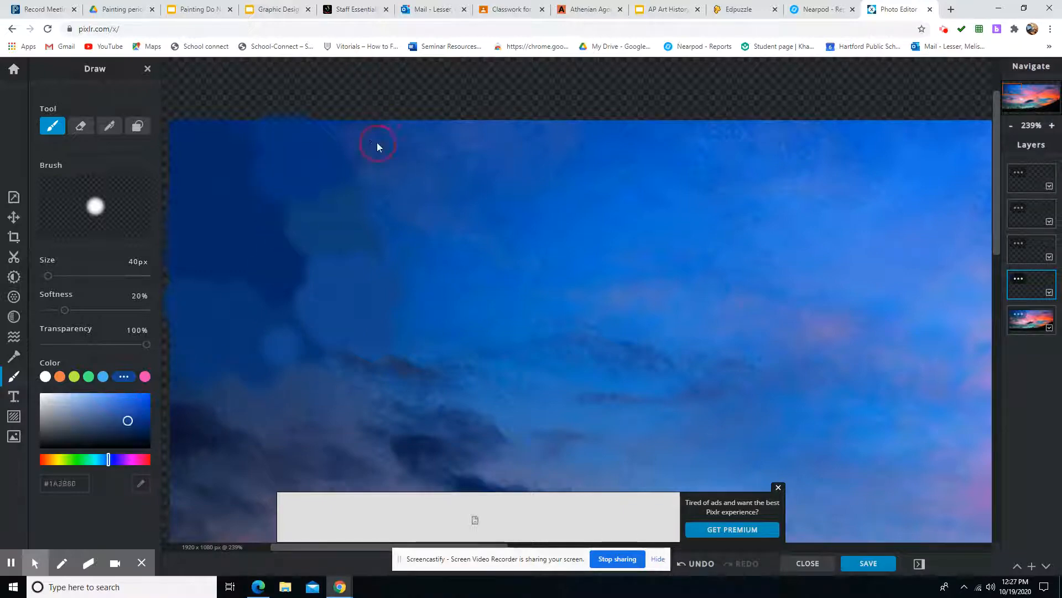
mouse_move(378, 146)
left_mouse_down()
mouse_move(354, 134)
mouse_move(375, 159)
mouse_move(354, 162)
mouse_move(378, 189)
mouse_move(387, 145)
mouse_move(419, 167)
mouse_move(384, 192)
mouse_move(401, 215)
mouse_move(387, 221)
mouse_move(431, 169)
left_mouse_up()
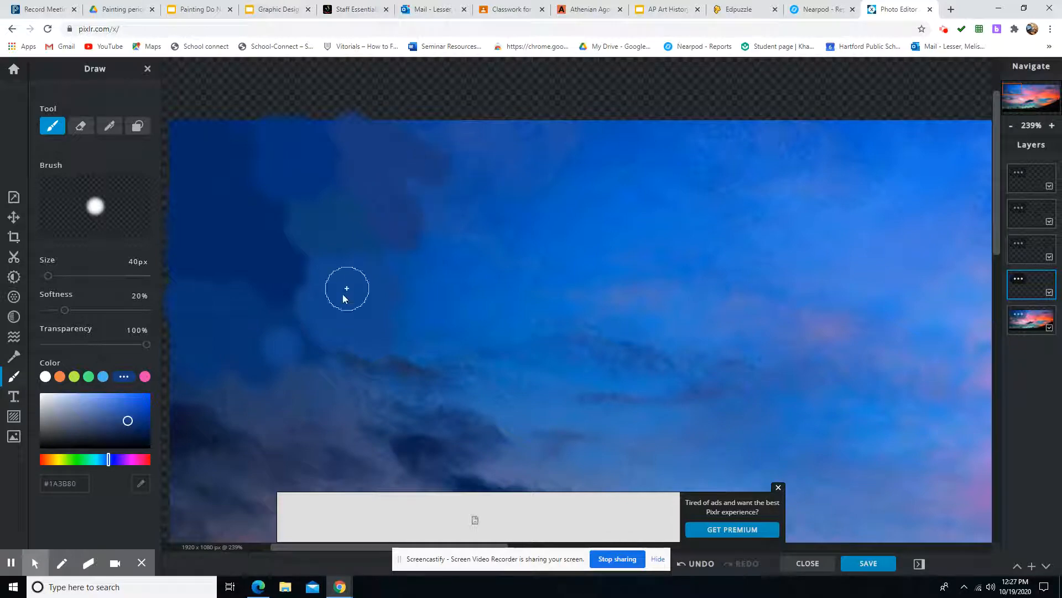
Sample brighter blue #144CA4 near the sky's top edge and dab a vertical band down the right side of the painted area
left_click(140, 484)
left_click(466, 155)
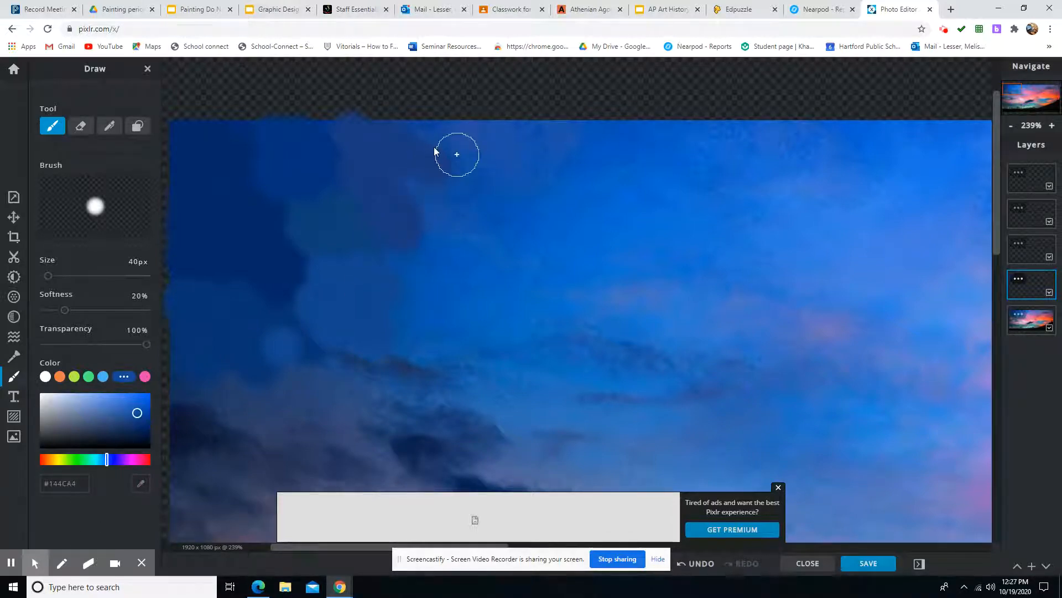
left_click(432, 143)
left_click(460, 168)
left_click(436, 183)
left_click(461, 207)
left_click(412, 186)
left_click(441, 233)
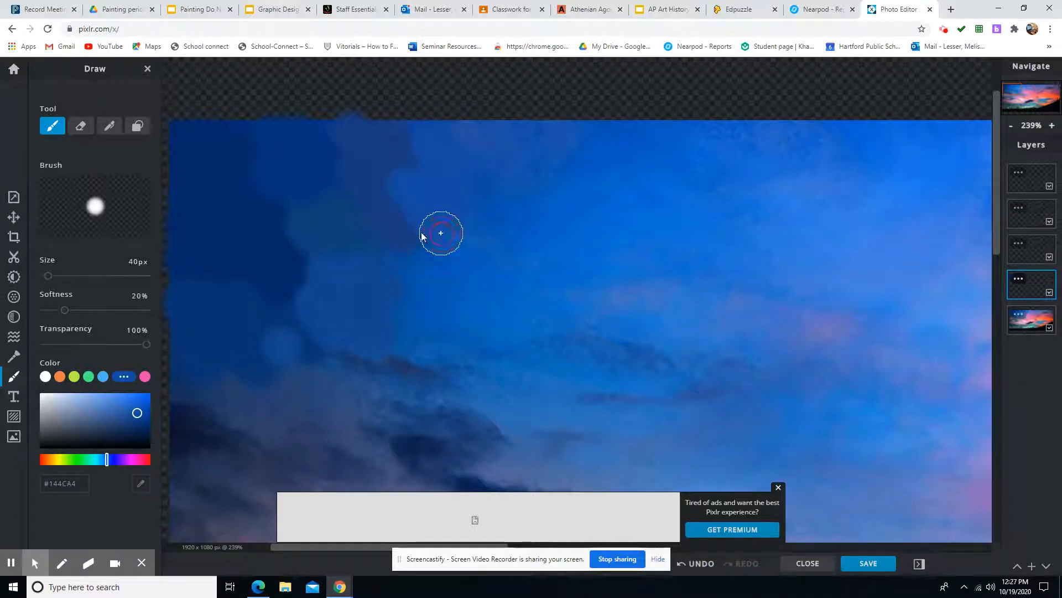
left_click(411, 230)
left_click(444, 270)
left_click(406, 255)
left_click(440, 287)
left_click(406, 279)
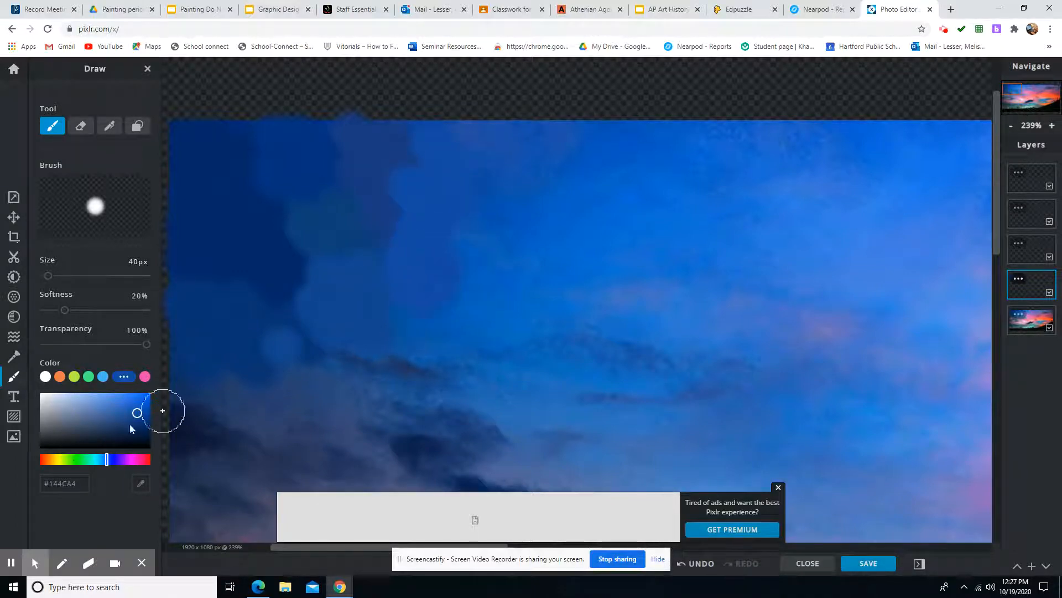
Sample blue #1B59A5 from the sky above the small dark clouds and dab a band up the painted area's right side to near the top edge
left_click(140, 483)
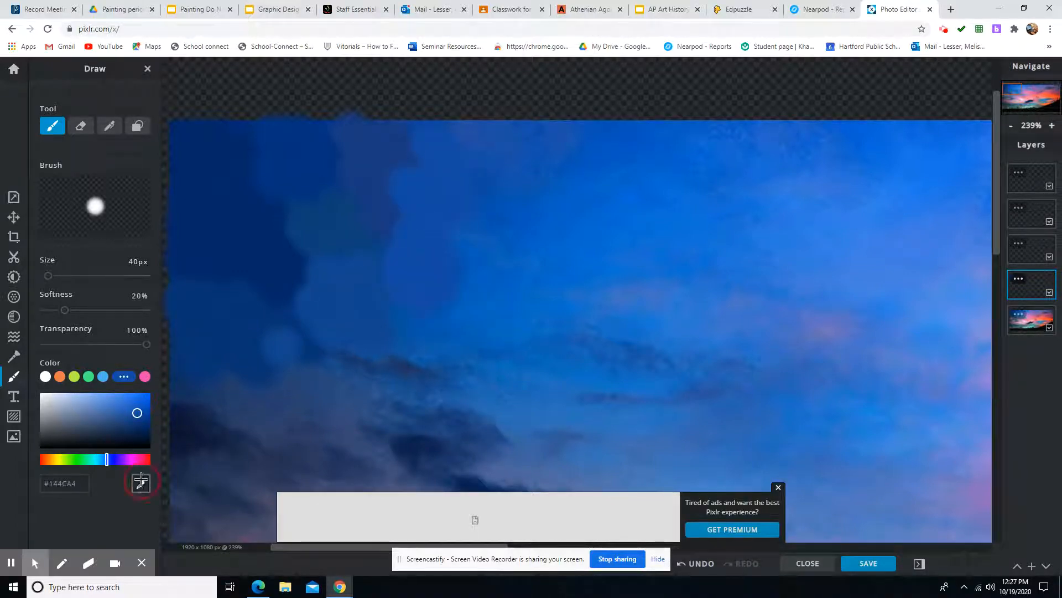
left_click(413, 351)
left_click(411, 321)
left_click(442, 341)
left_click(429, 303)
left_click(464, 321)
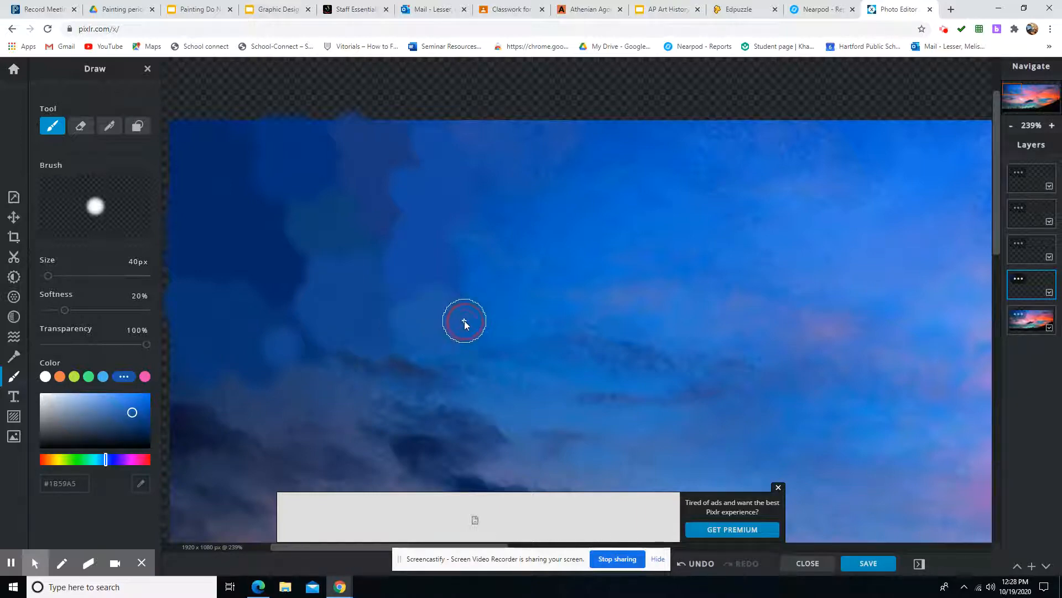
left_click(447, 289)
left_click(466, 293)
left_click(451, 246)
left_click(471, 262)
left_click(456, 221)
left_click(492, 241)
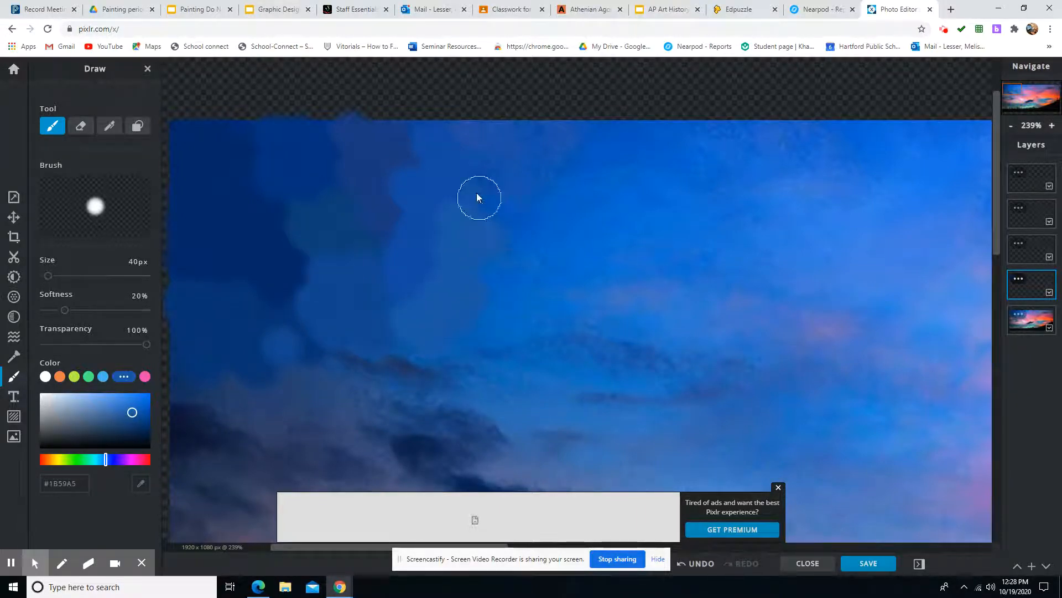
left_click(479, 191)
left_click(502, 208)
left_click(465, 155)
left_click(491, 172)
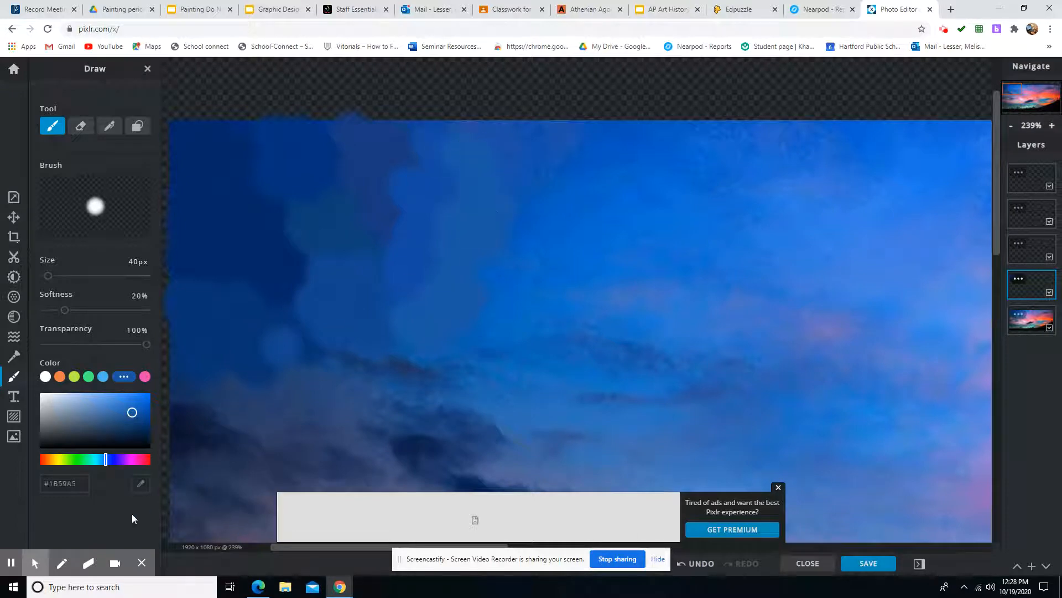
Sample blue #1B51AD near the sky's top edge and dab patches there and beside the right-hand side of the painted band
left_click(139, 487)
left_click(511, 145)
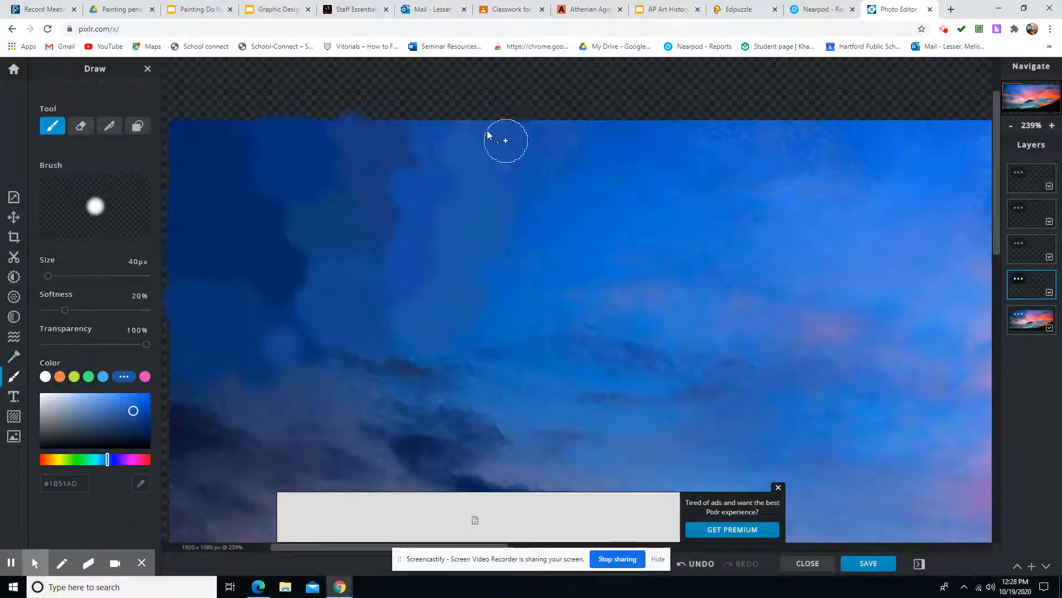
left_click(485, 128)
left_click(519, 154)
left_click(484, 145)
left_click(524, 168)
left_click(539, 156)
left_click(522, 249)
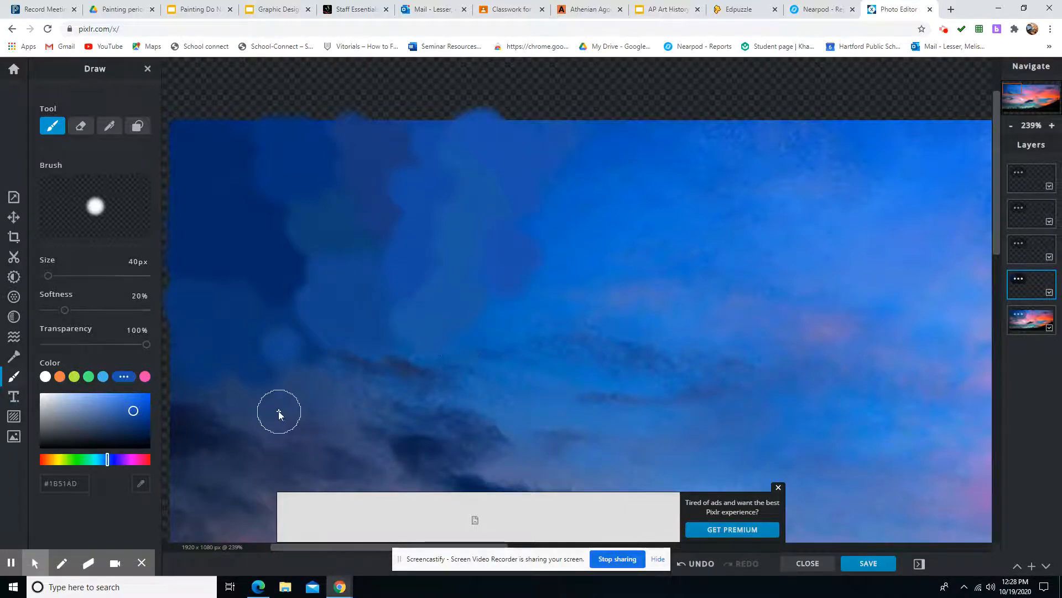
Sample bright blue #0160BD from the open sky and paint a patch along the right side of the painted area
left_click(139, 484)
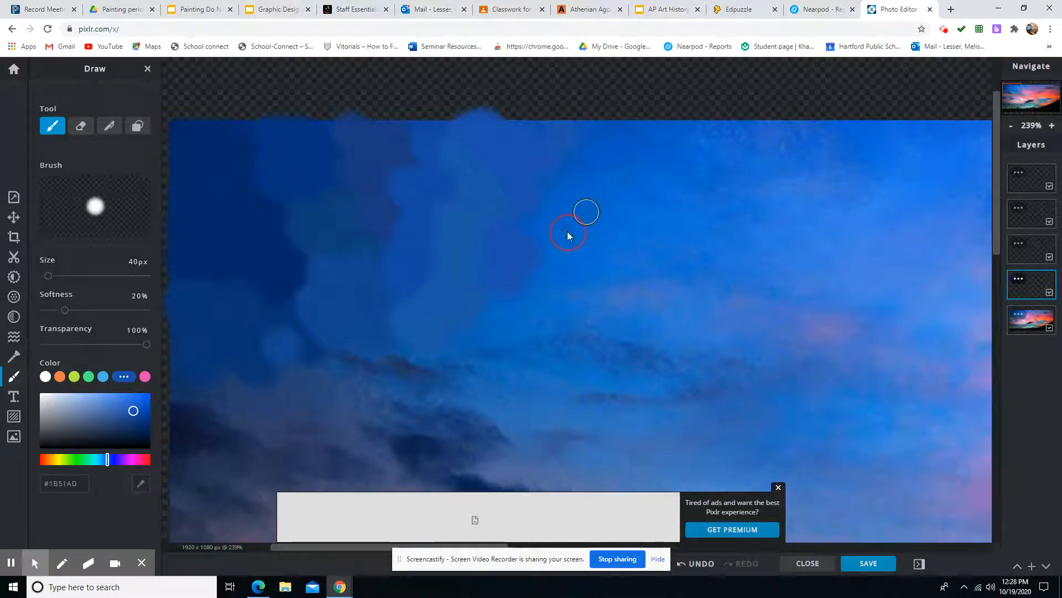
left_click(524, 234)
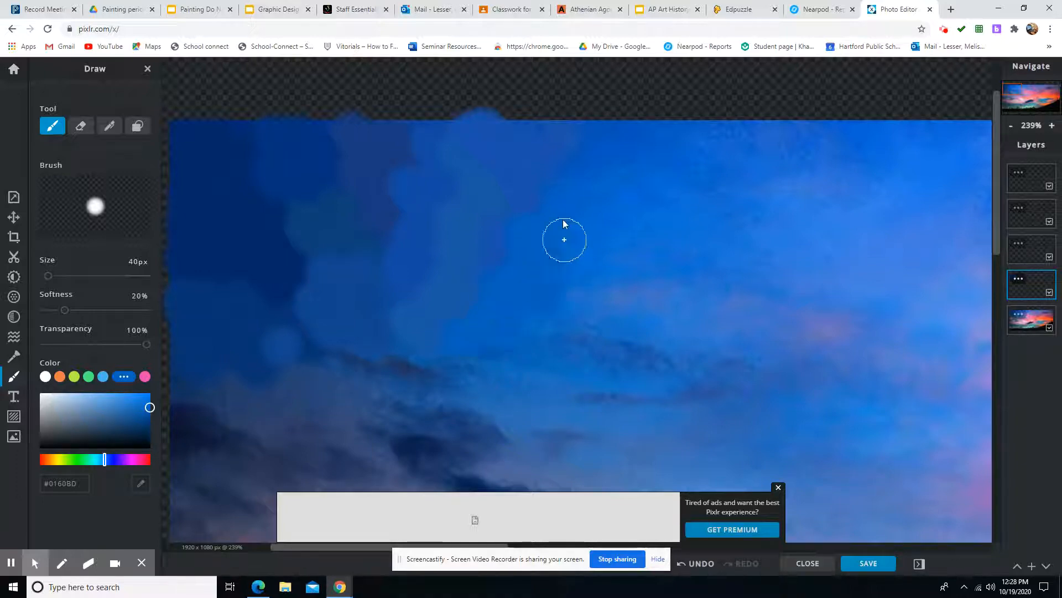
left_click(580, 178)
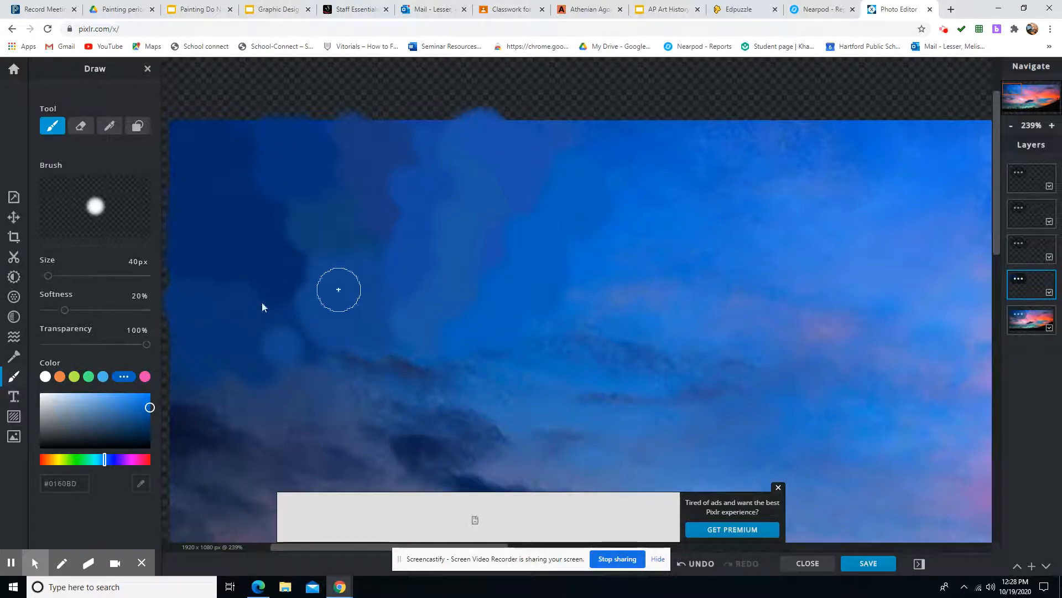
Liquify the painted area with a 50 px brush, pushing the purplish and light blue edges sideways and twirling light blue spots in both directions
left_click(13, 339)
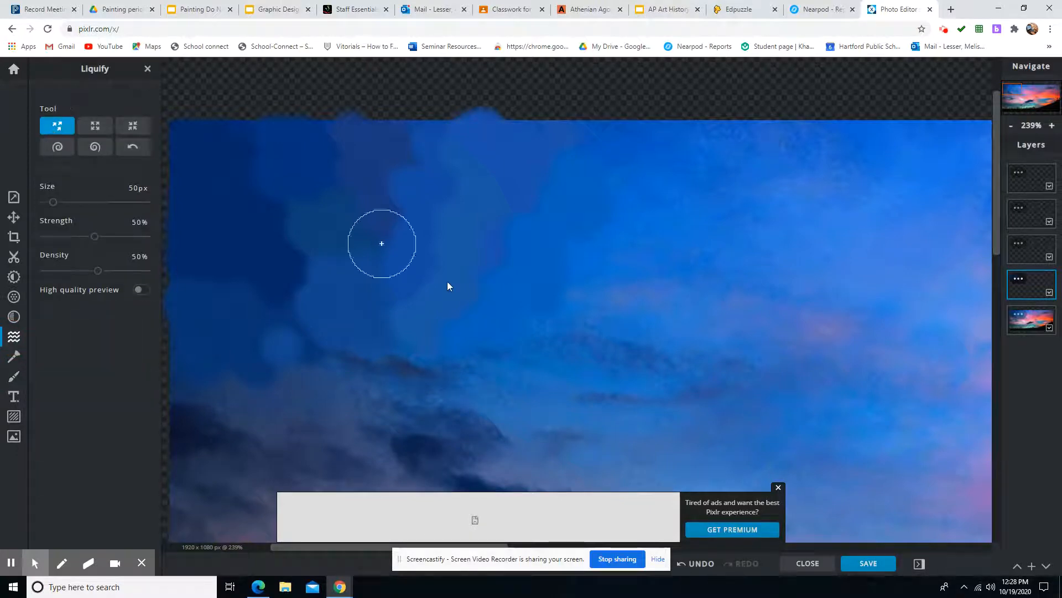
mouse_move(362, 210)
left_mouse_down()
mouse_move(570, 318)
mouse_move(558, 258)
mouse_move(426, 212)
left_mouse_up()
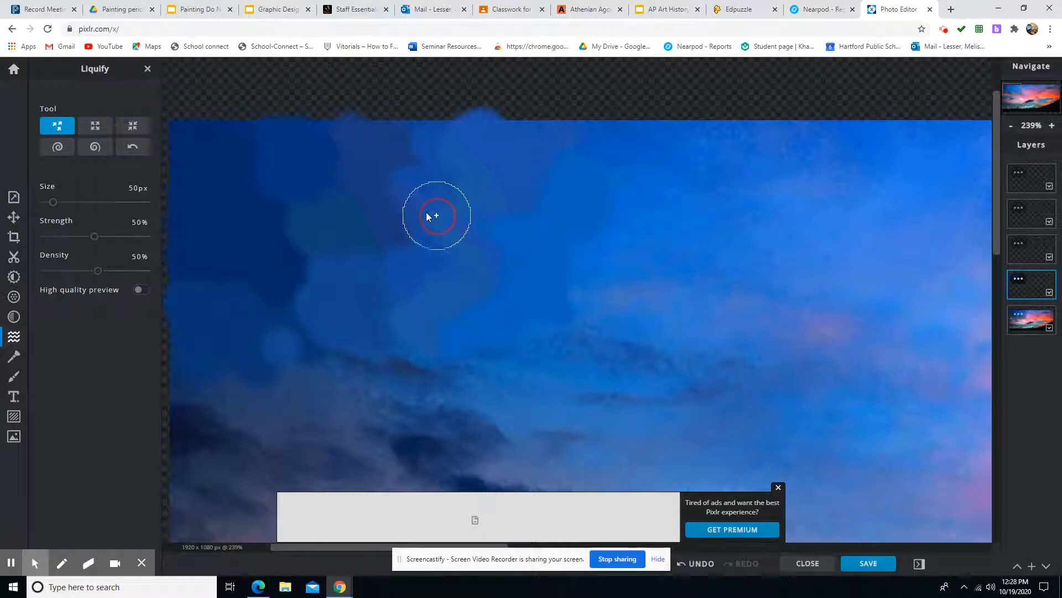
left_click_drag(347, 188, 254, 225)
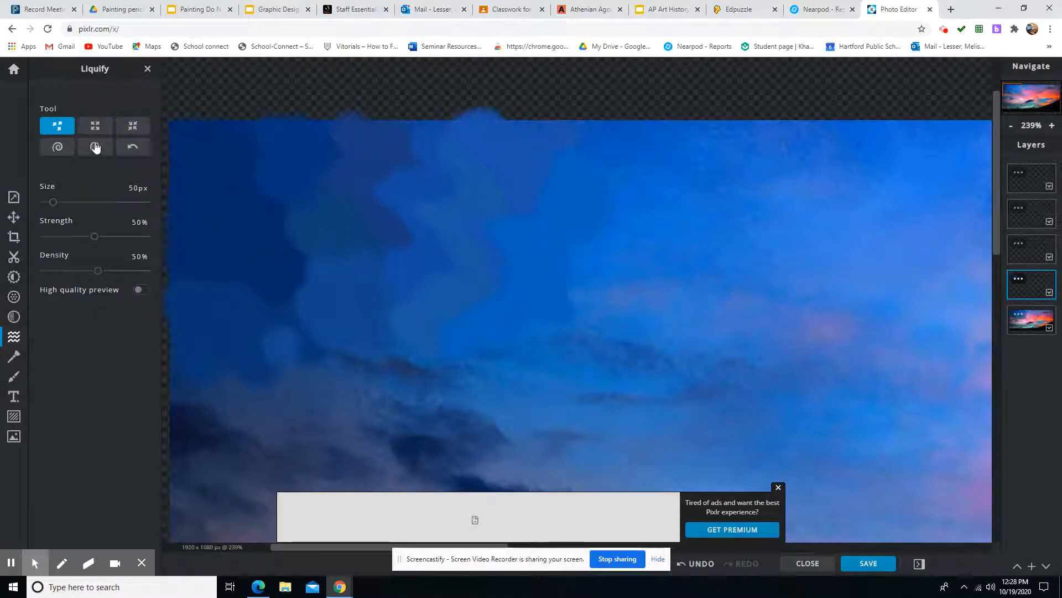
left_click(61, 148)
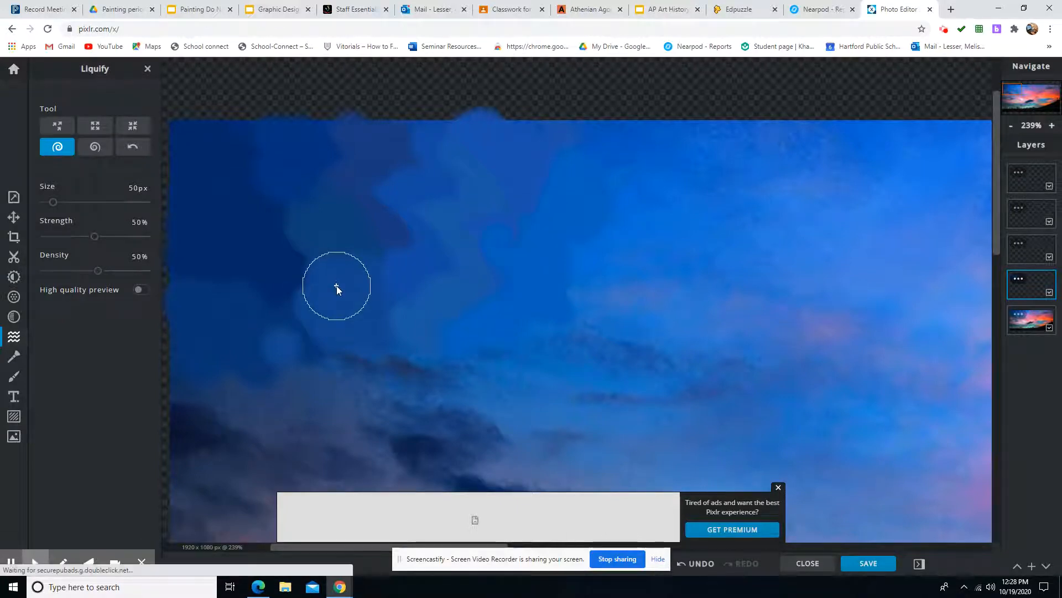
left_click(87, 150)
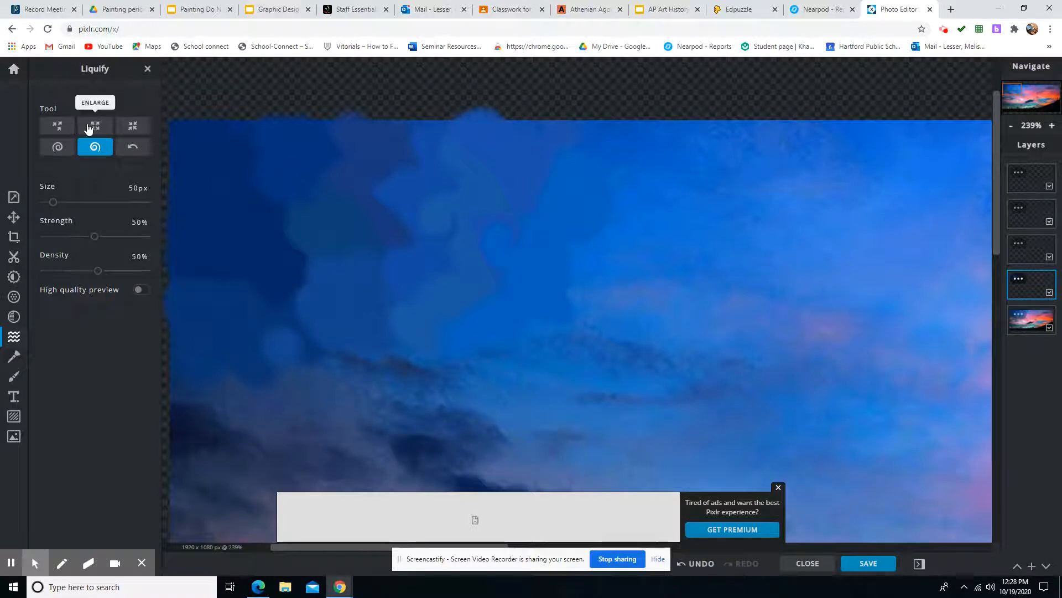
Push the light blue, purplish and greenish-blue paint edges toward the dark blue area with Liquify
left_click(67, 129)
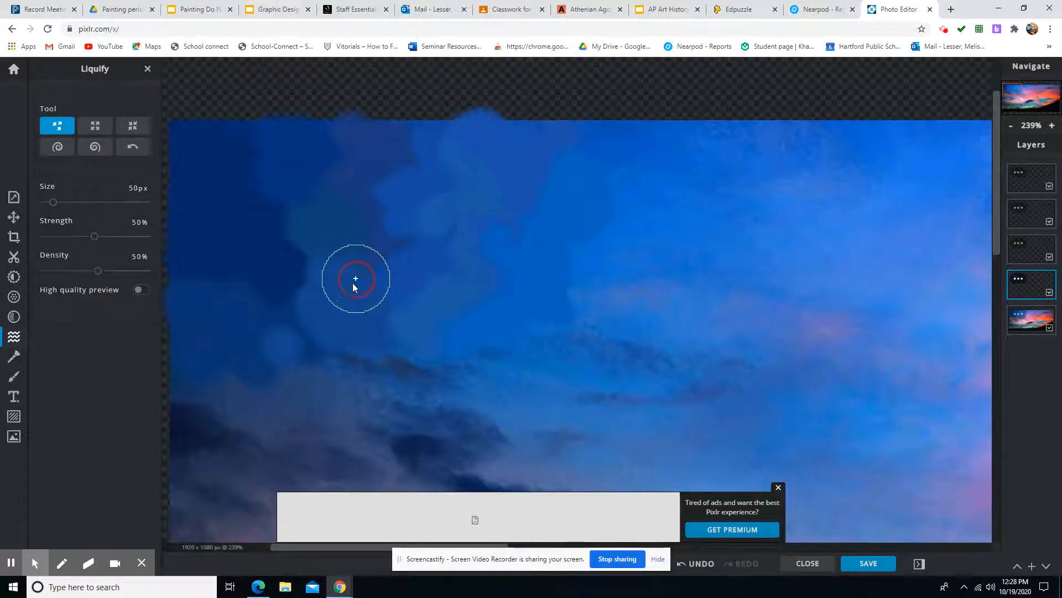
mouse_move(452, 222)
left_mouse_down()
mouse_move(360, 311)
mouse_move(392, 264)
mouse_move(328, 245)
mouse_move(311, 260)
mouse_move(359, 151)
left_mouse_up()
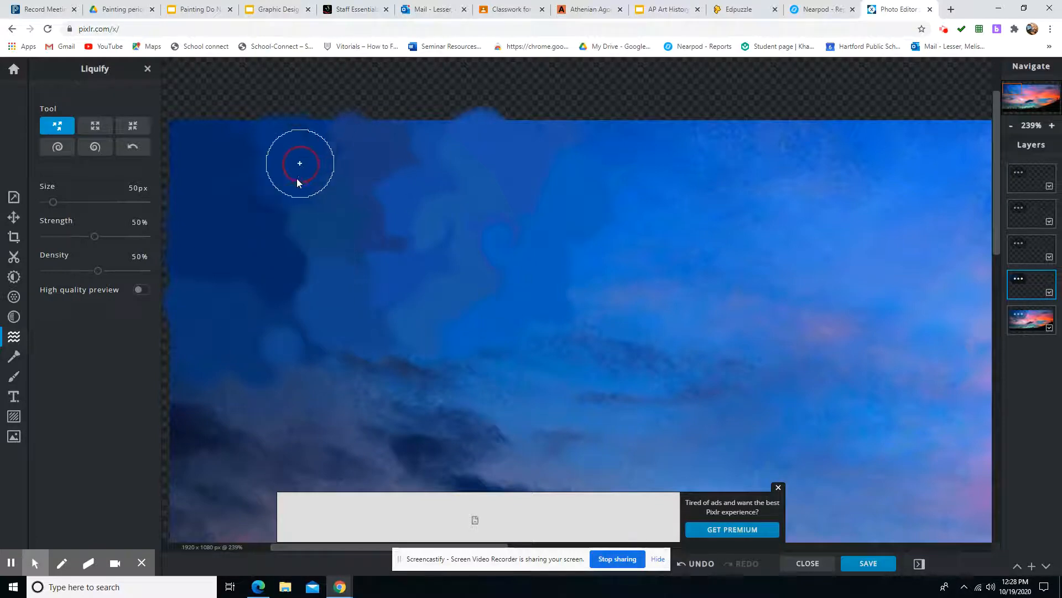
mouse_move(297, 179)
left_mouse_down()
mouse_move(278, 239)
mouse_move(331, 290)
mouse_move(300, 289)
mouse_move(358, 241)
mouse_move(298, 213)
mouse_move(228, 210)
mouse_move(293, 237)
mouse_move(232, 239)
mouse_move(272, 233)
mouse_move(213, 161)
mouse_move(253, 162)
mouse_move(229, 145)
mouse_move(243, 244)
mouse_move(292, 250)
left_mouse_up()
Twirl the dark blue paint below the greenish-blue patch into a spiral with Liquify
left_click(95, 146)
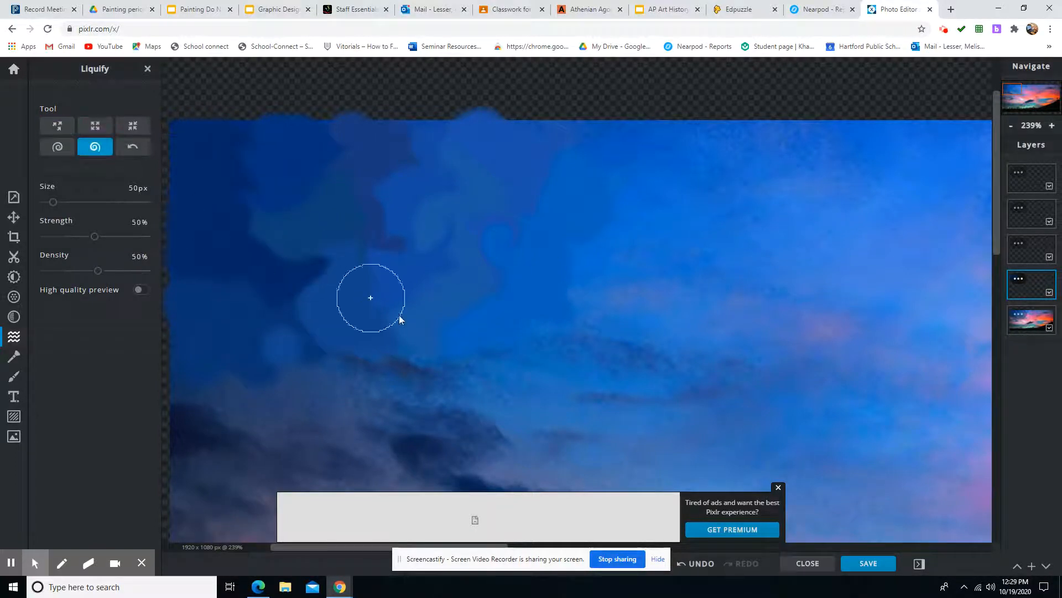
left_click_drag(400, 317, 330, 270)
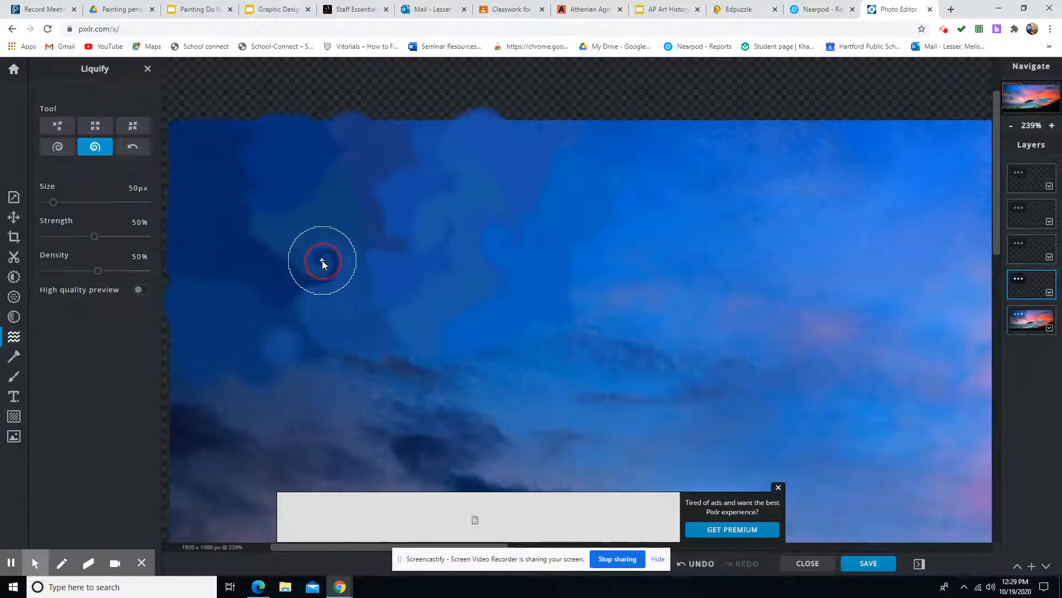
left_click_drag(322, 260, 324, 261)
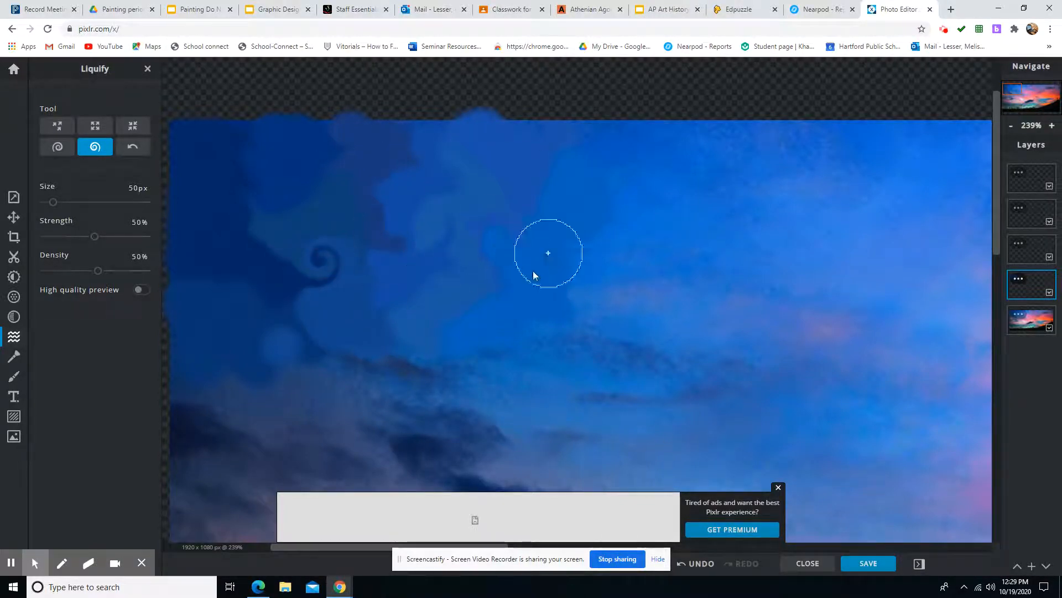
Push the lighter paint edges into the darker blue and twirl a second spiral at the greenish-blue patch's left tip
left_click(62, 128)
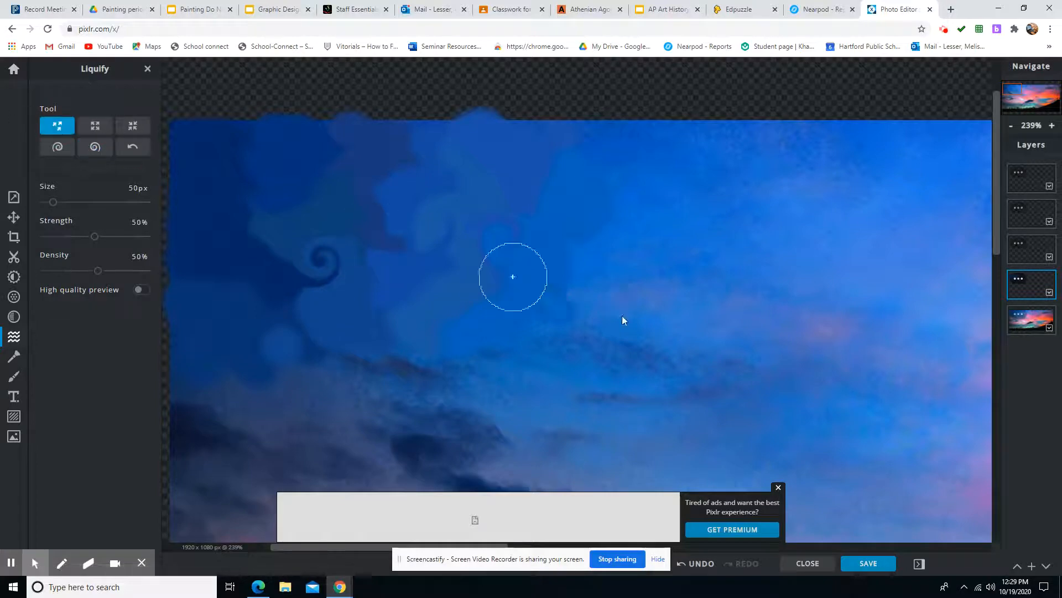
mouse_move(455, 229)
left_mouse_down()
mouse_move(502, 266)
mouse_move(528, 234)
mouse_move(467, 274)
left_mouse_up()
mouse_move(554, 186)
left_mouse_down()
mouse_move(588, 154)
mouse_move(567, 134)
mouse_move(605, 133)
mouse_move(482, 143)
mouse_move(360, 132)
mouse_move(431, 162)
mouse_move(373, 167)
mouse_move(395, 199)
mouse_move(291, 133)
mouse_move(239, 142)
mouse_move(234, 151)
mouse_move(266, 152)
mouse_move(227, 196)
mouse_move(262, 192)
mouse_move(251, 229)
mouse_move(271, 228)
mouse_move(241, 214)
mouse_move(270, 227)
mouse_move(229, 223)
mouse_move(249, 239)
left_mouse_up()
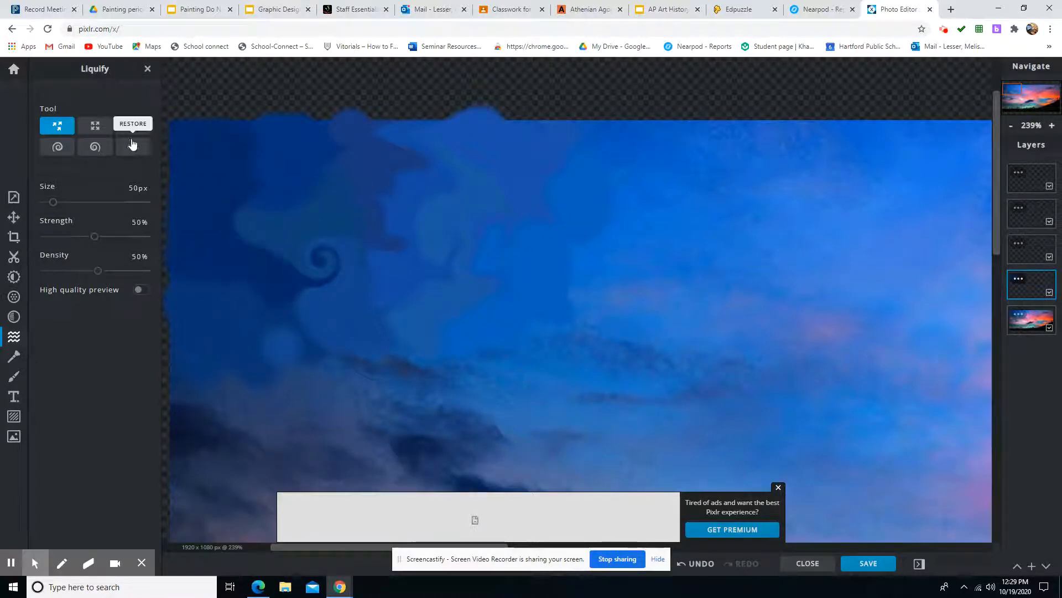
left_click(95, 146)
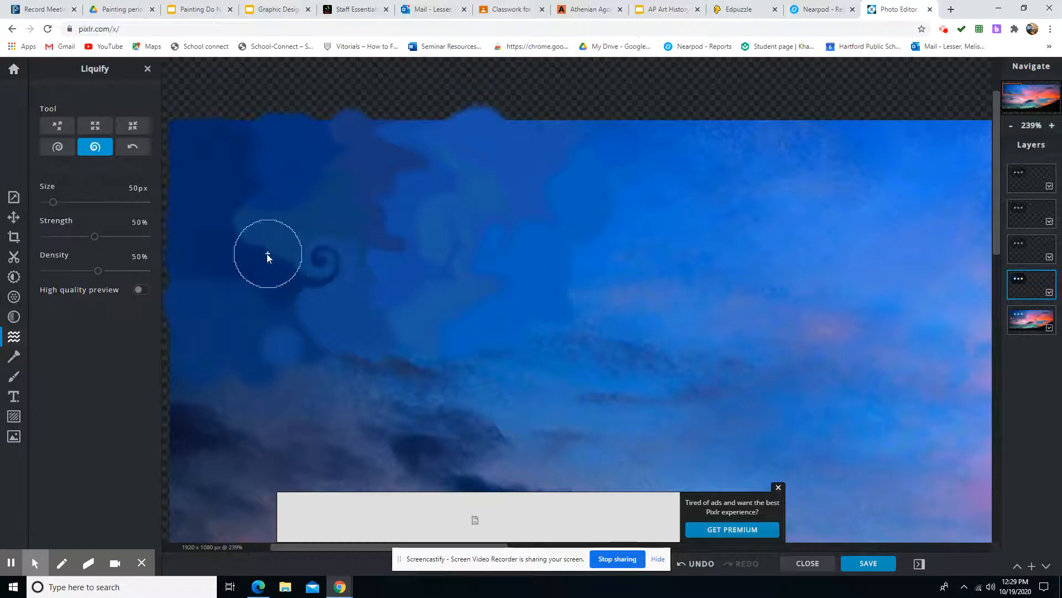
left_click(238, 231)
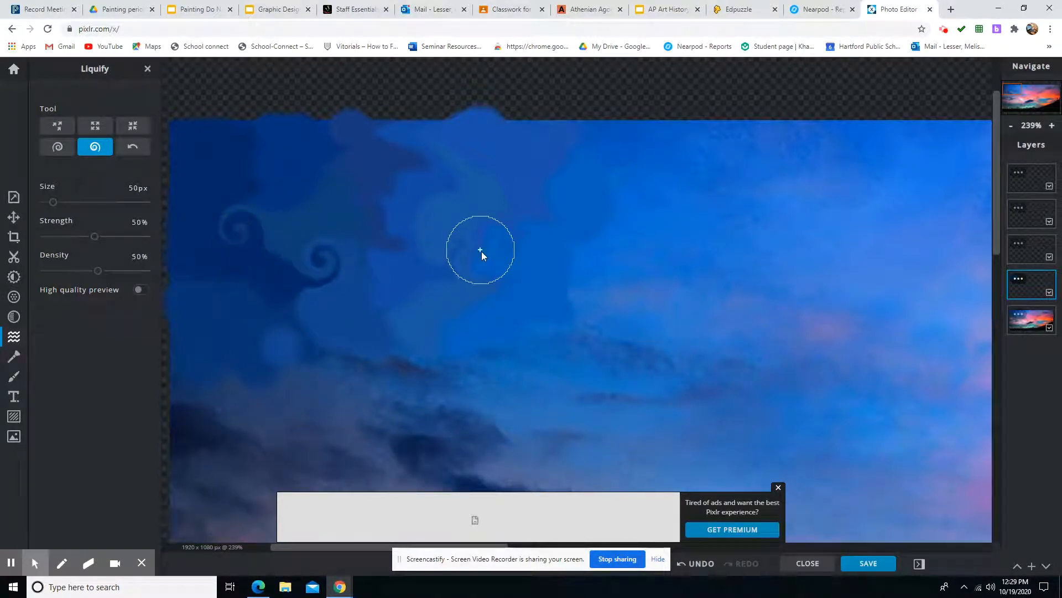
Push the paint around the left spiral to distort its curl into the surrounding dark blue
left_click(57, 131)
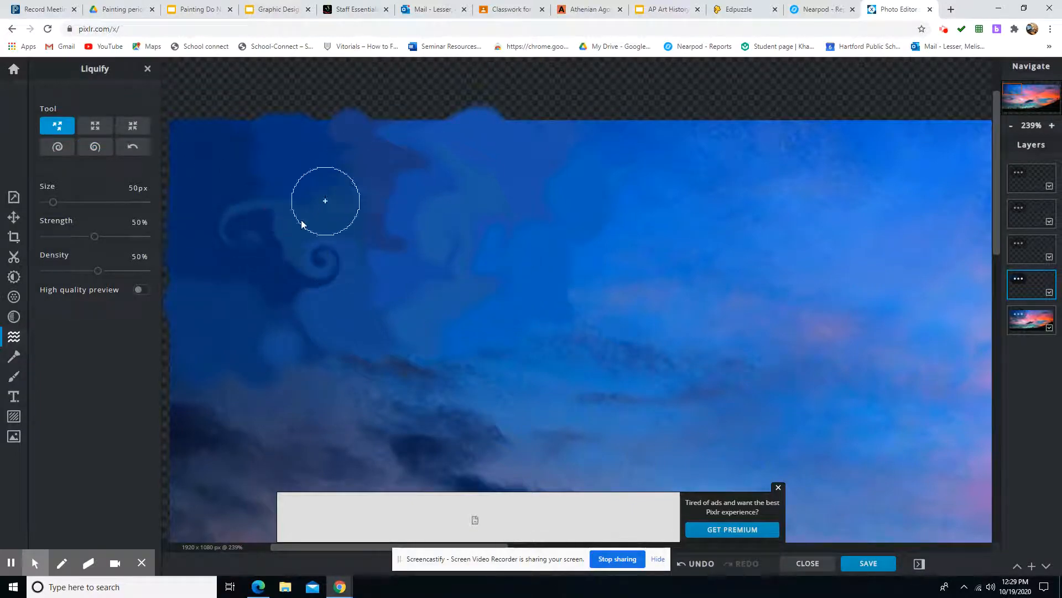
left_click_drag(248, 244, 268, 138)
mouse_move(211, 206)
left_mouse_down()
mouse_move(238, 171)
mouse_move(275, 221)
mouse_move(325, 185)
left_mouse_up()
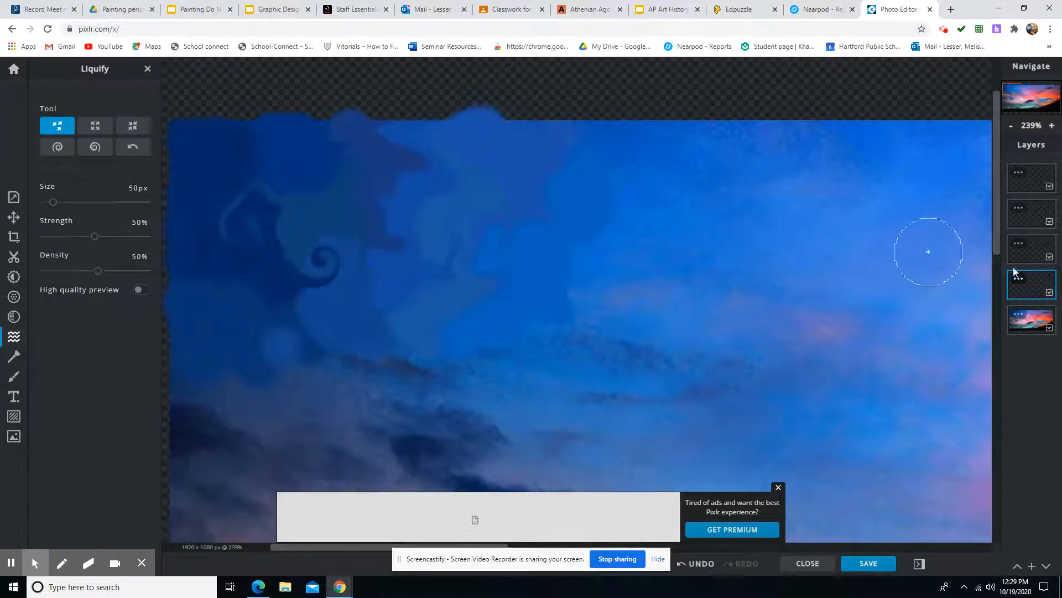
Hide the sunset photo layer to review the painted patch on its own, and show the photo again
scroll(243, 380, "down", 2)
scroll(332, 367, "down", 4)
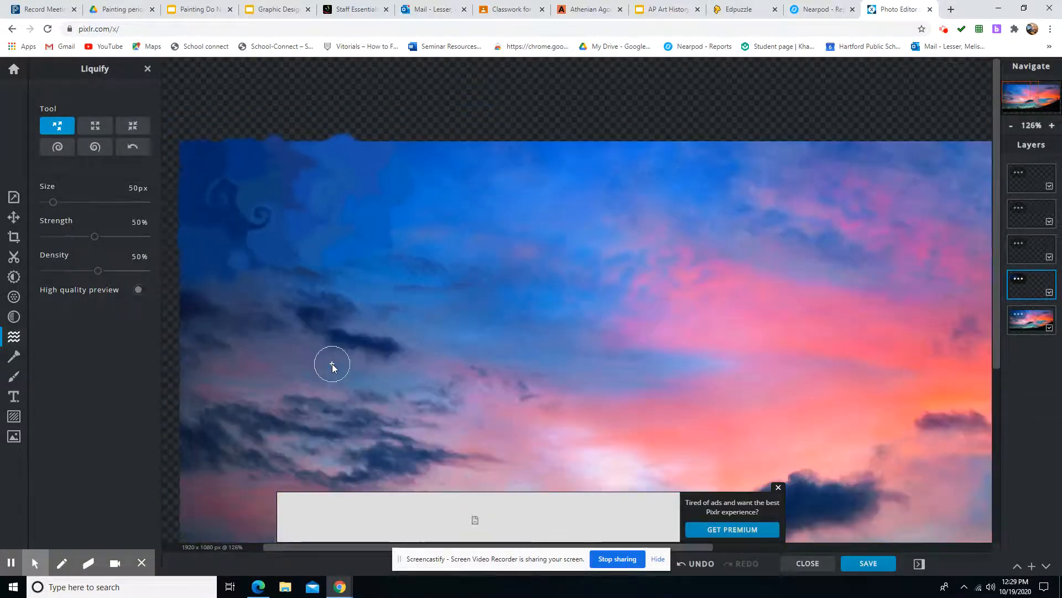
scroll(332, 367, "down", 1)
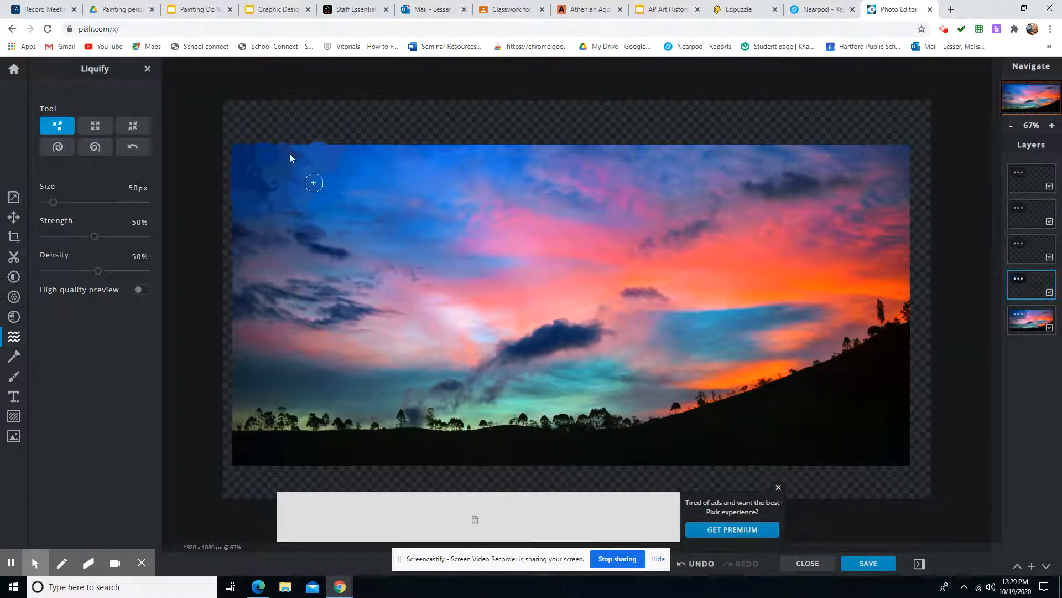
left_click(1050, 330)
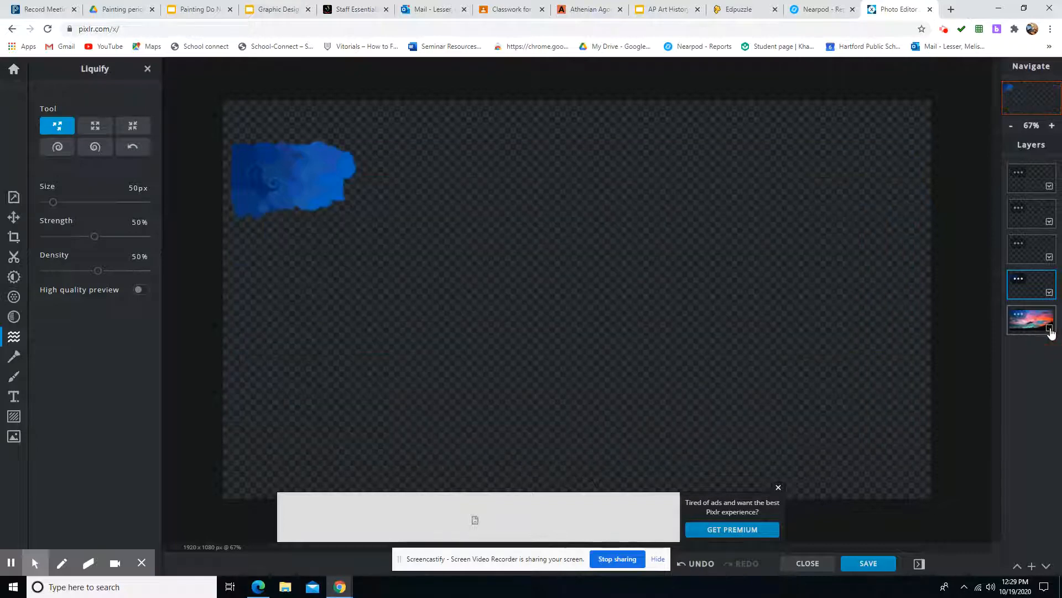
mouse_move(283, 177)
left_mouse_down()
mouse_move(327, 188)
mouse_move(271, 175)
left_mouse_up()
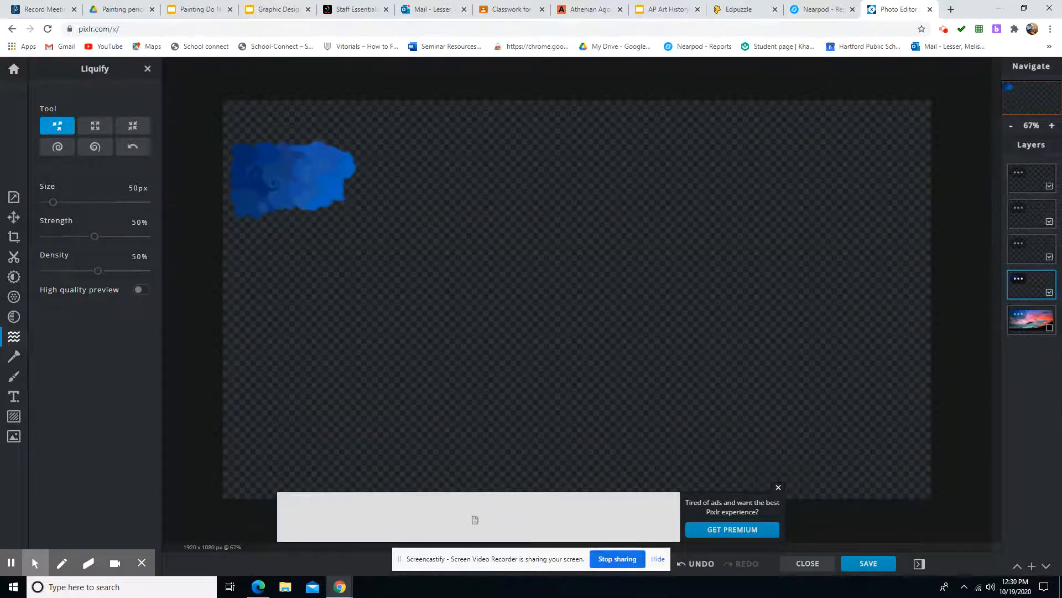
left_click(1049, 328)
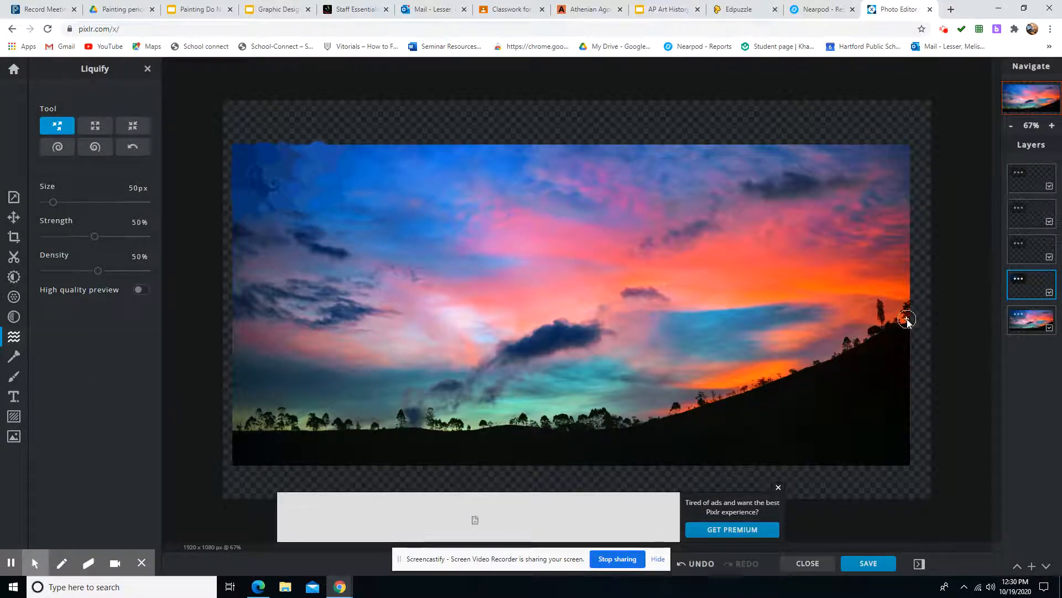
Sample the deep orange #F7460B above the hillside trees and brush it over the sky in a broad horizontal band
scroll(907, 319, "up", 2)
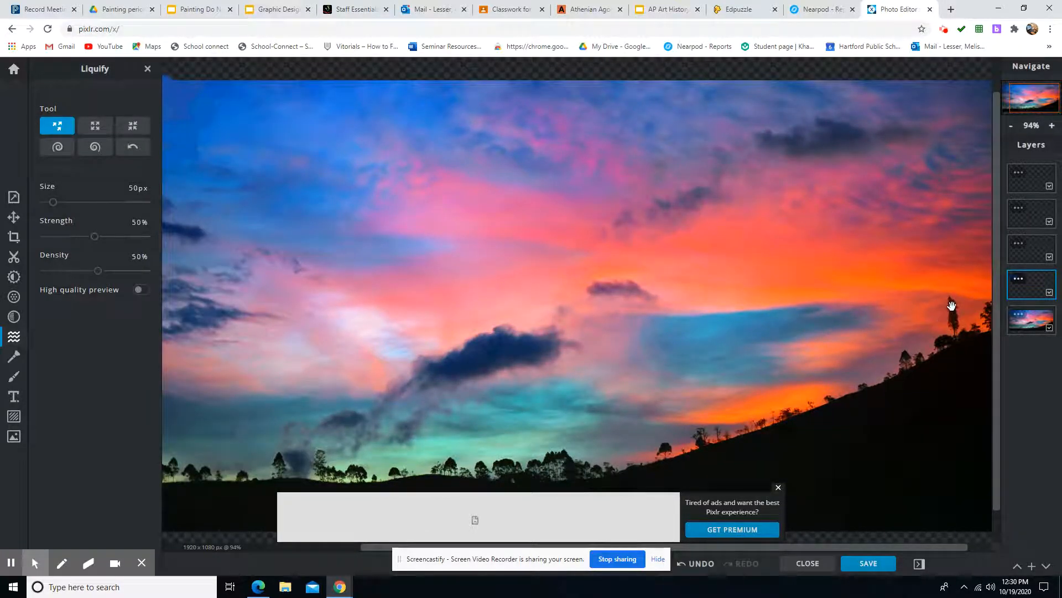
left_click_drag(951, 305, 920, 317)
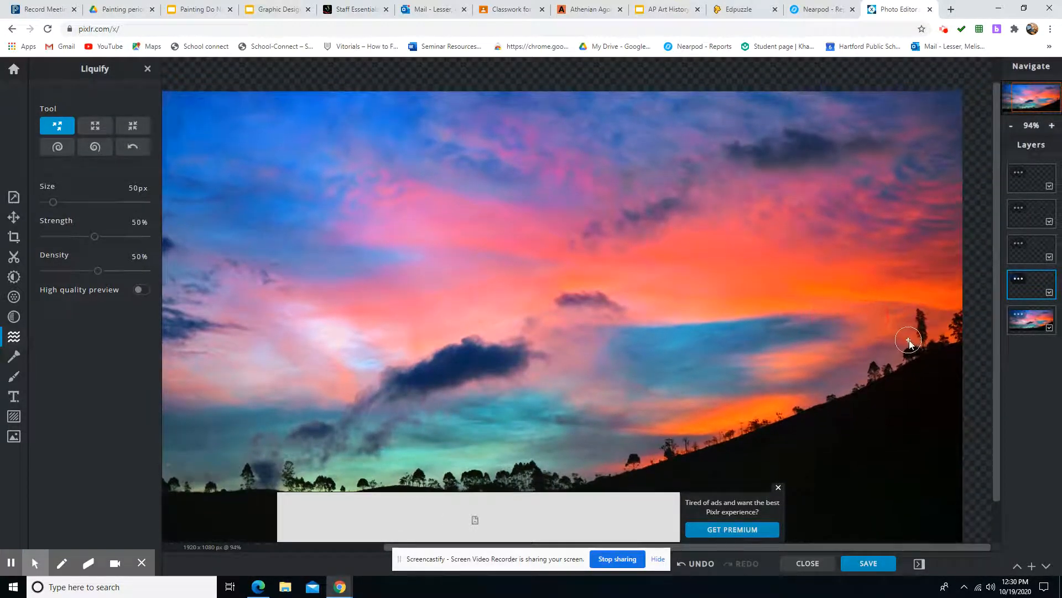
scroll(909, 342, "up", 3)
left_click_drag(939, 280, 806, 287)
scroll(905, 318, "up", 2)
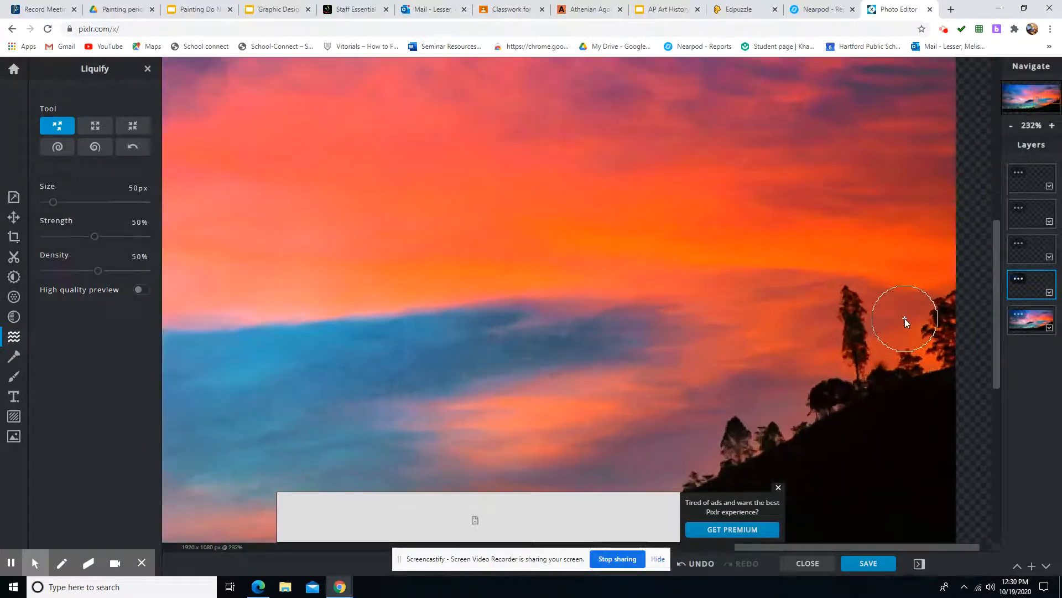
mouse_move(809, 211)
left_mouse_down()
mouse_move(802, 273)
mouse_move(823, 368)
left_mouse_up()
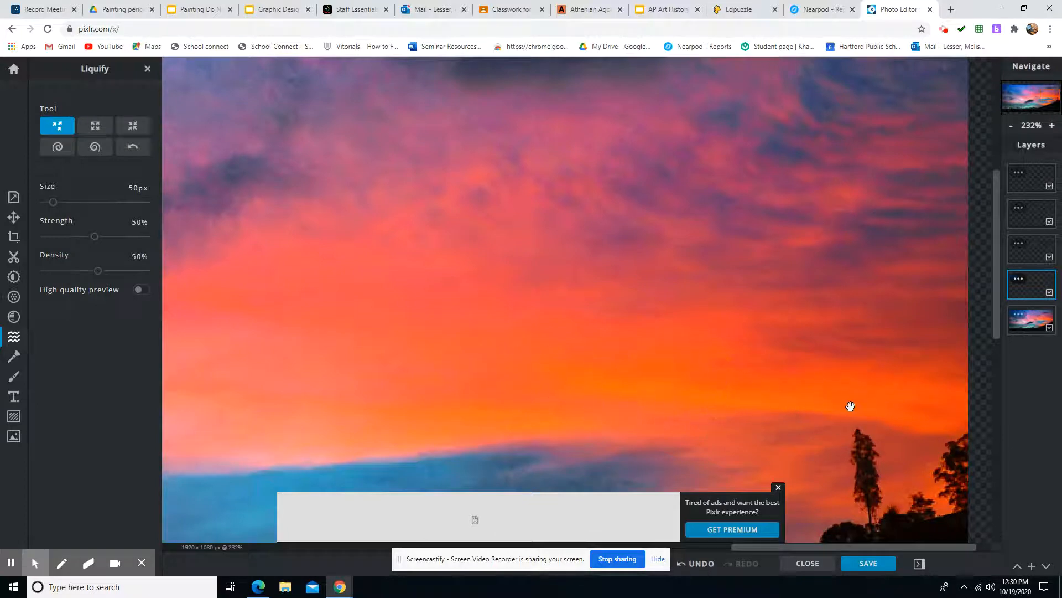
left_click_drag(851, 407, 842, 351)
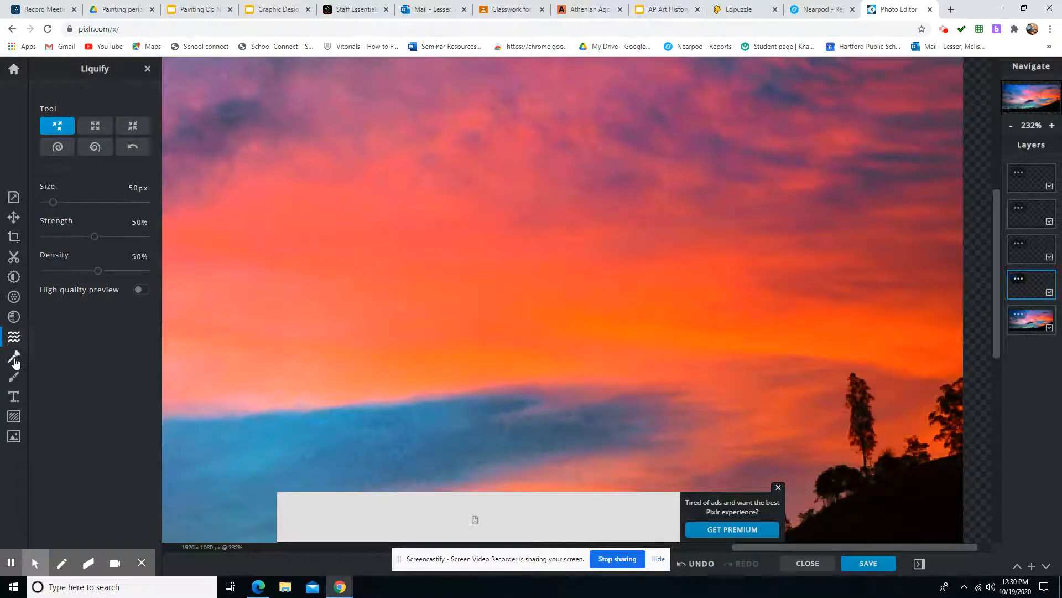
left_click(17, 377)
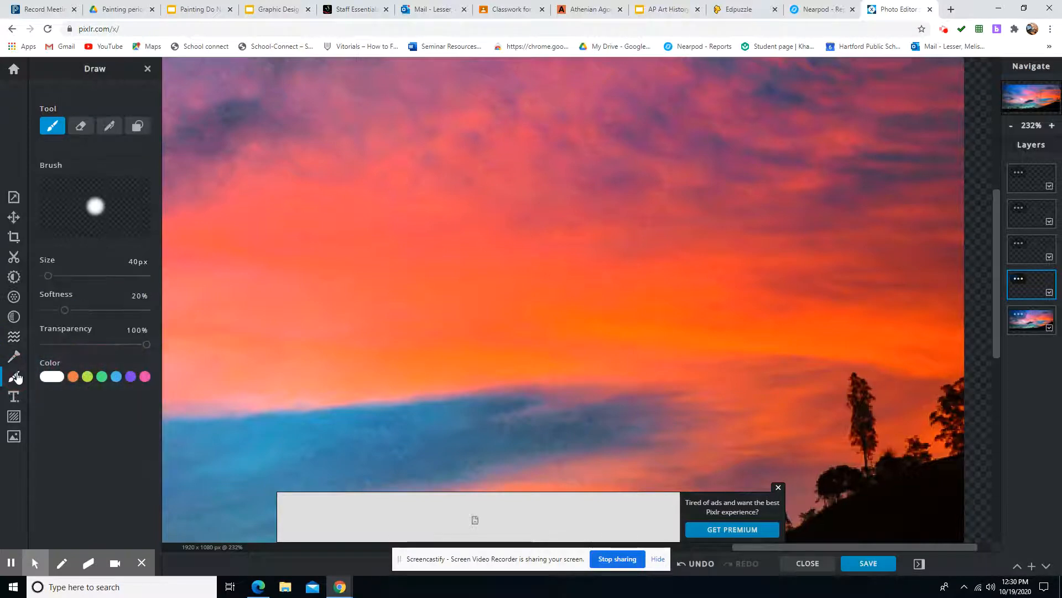
left_click(73, 376)
left_click(142, 485)
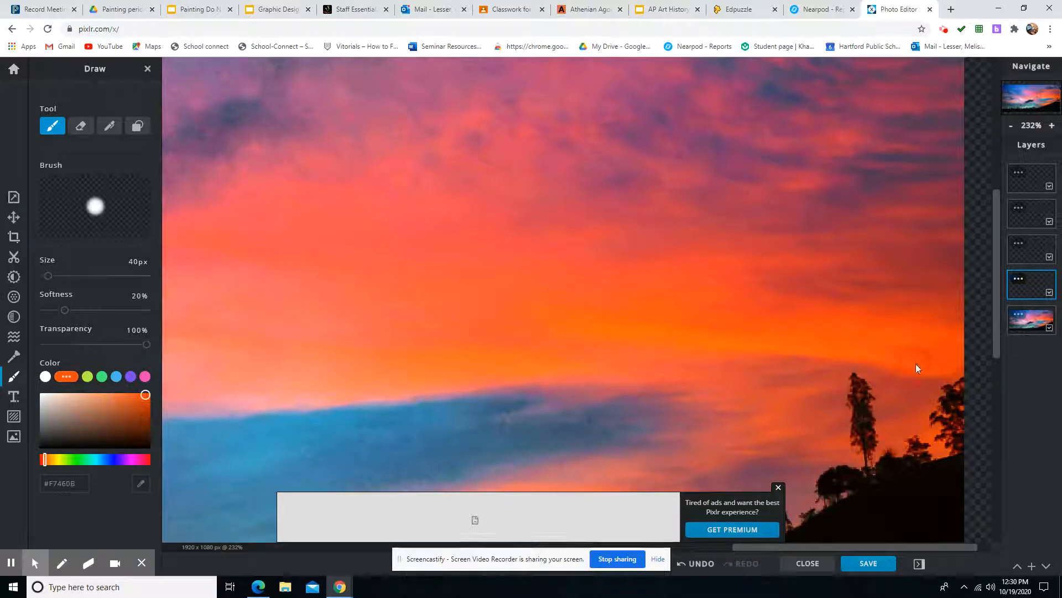
left_click(884, 336)
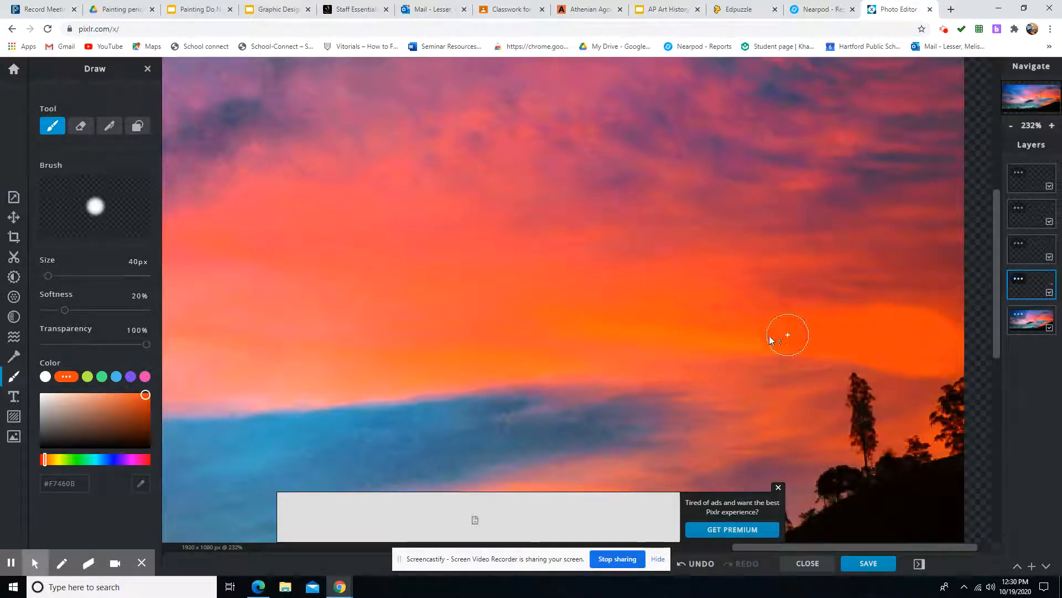
mouse_move(714, 332)
left_mouse_down()
mouse_move(736, 328)
mouse_move(694, 312)
mouse_move(759, 320)
left_mouse_up()
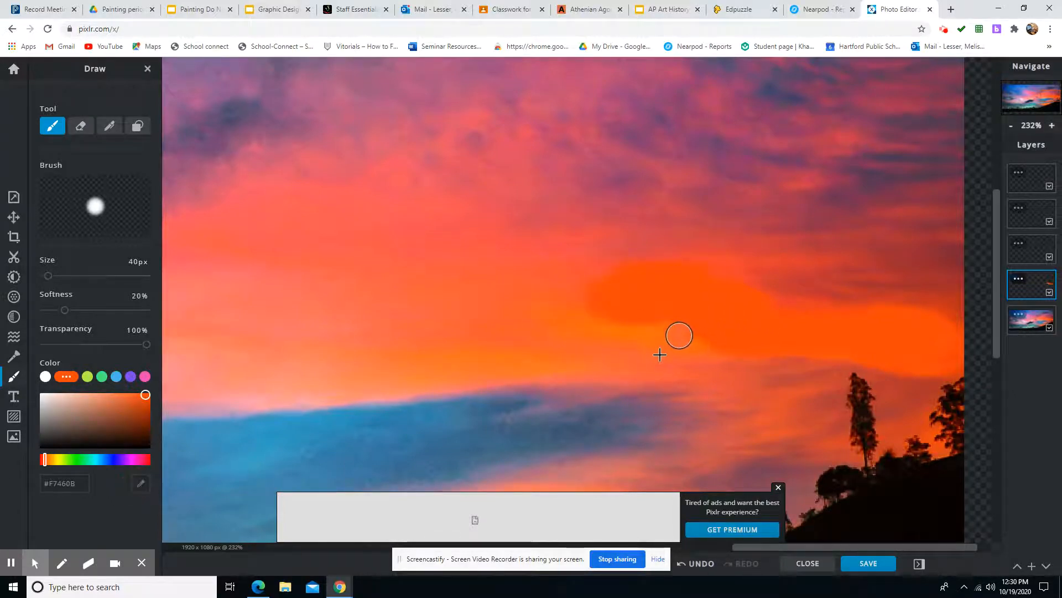
Sample the lighter orange #FE6412 and paint it against the lower left edge of the deep orange band, reducing the brush to 26 px
left_click(695, 350)
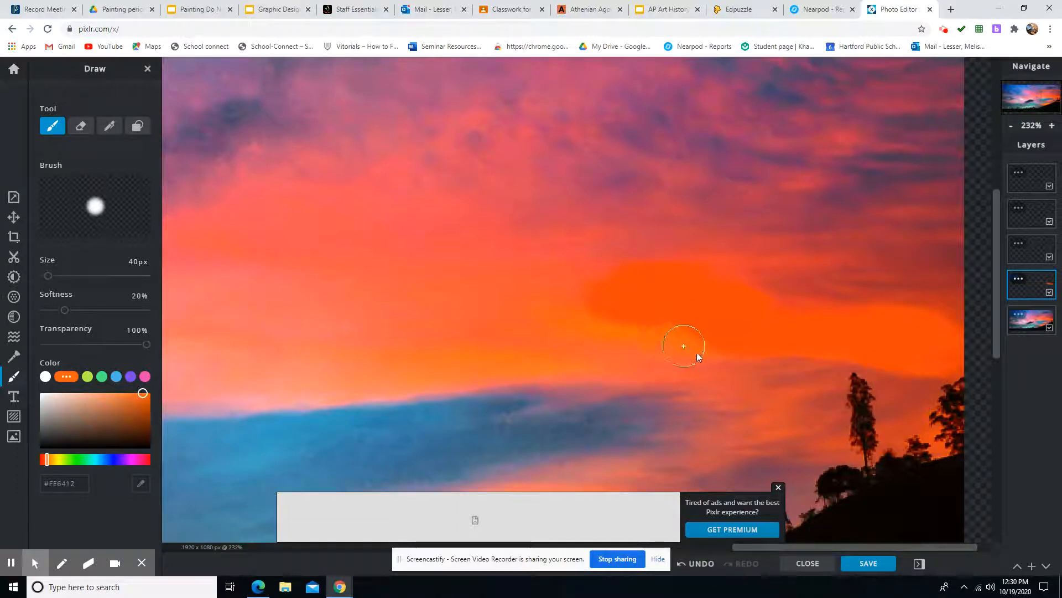
left_click_drag(696, 350, 697, 346)
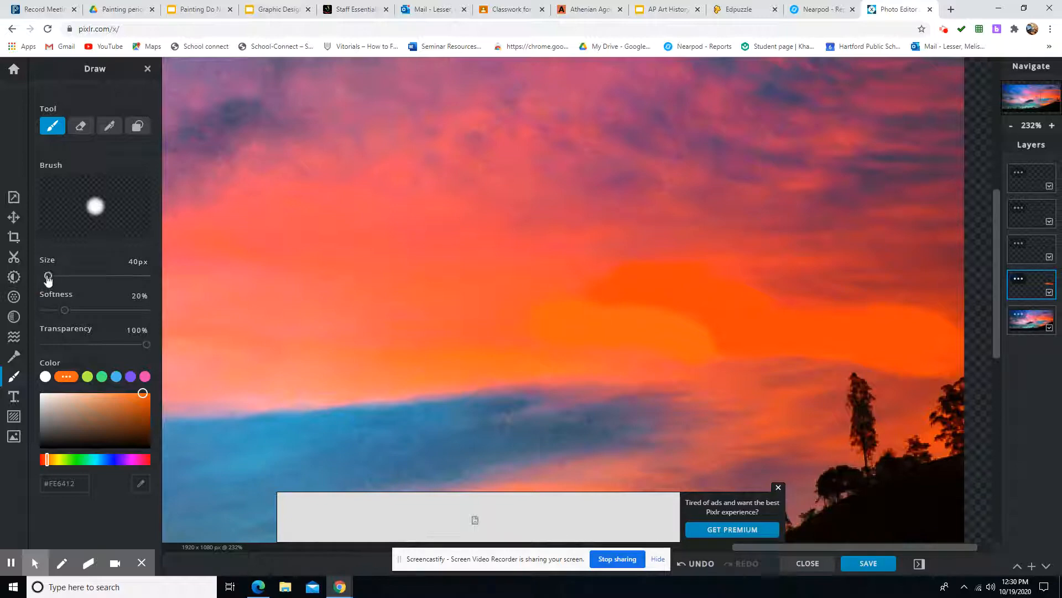
left_click_drag(44, 277, 47, 276)
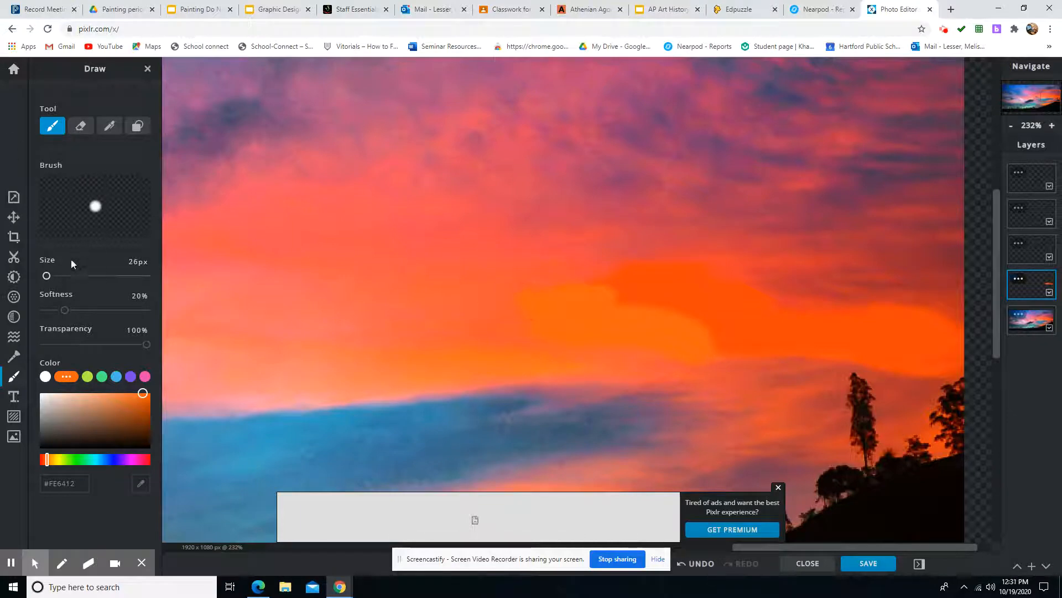
Try painting a large patch of sampled coral orange #FE684D over the sky left of the orange paint with a 296 px brush
mouse_move(46, 276)
left_mouse_down()
mouse_move(125, 281)
mouse_move(75, 279)
left_mouse_up()
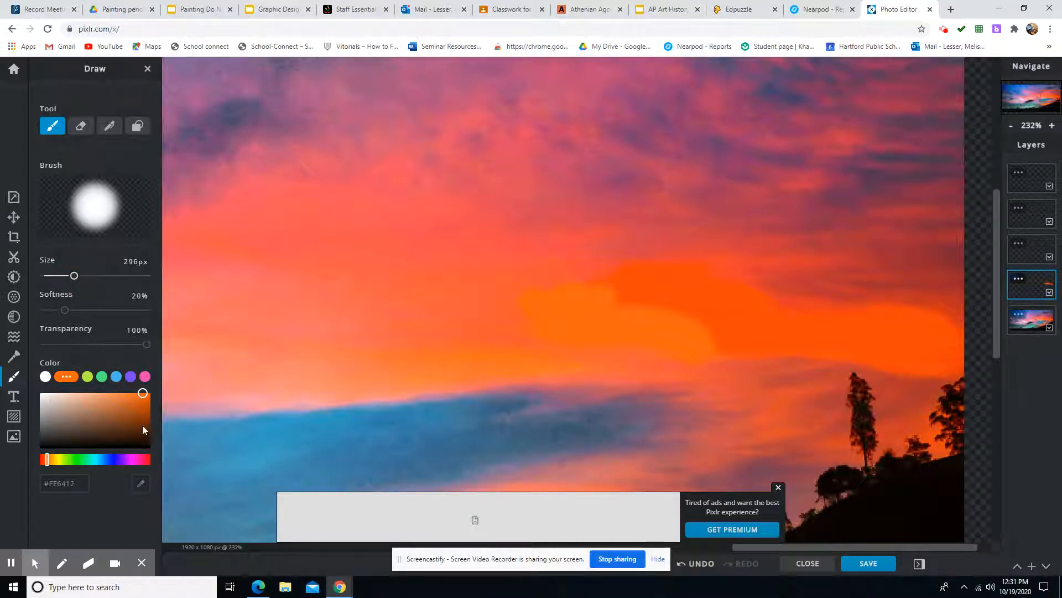
left_click(145, 482)
left_click(416, 324)
left_click_drag(416, 324, 356, 316)
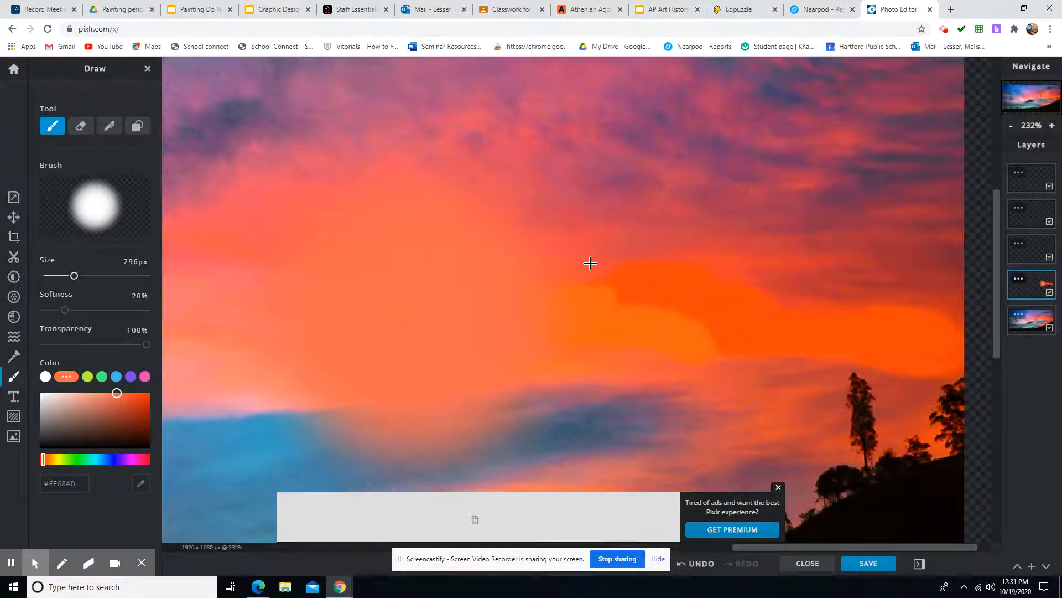
Reduce the brush size to 42 px, undo the oversized coral patch, and dismiss the advertisement banner
left_click_drag(74, 277, 49, 282)
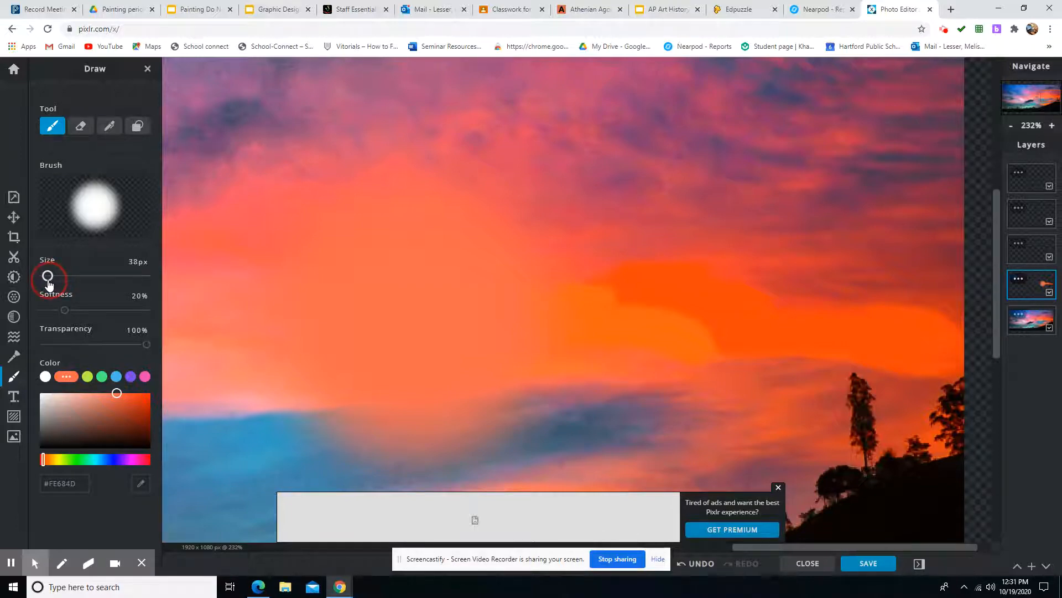
left_click_drag(49, 281, 49, 281)
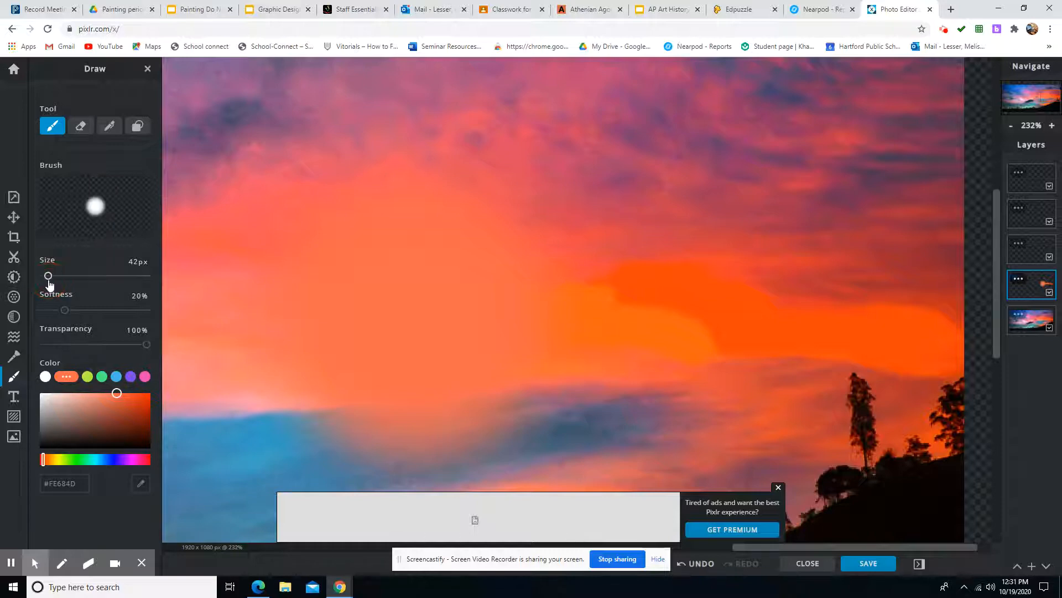
left_click(698, 565)
left_click(778, 487)
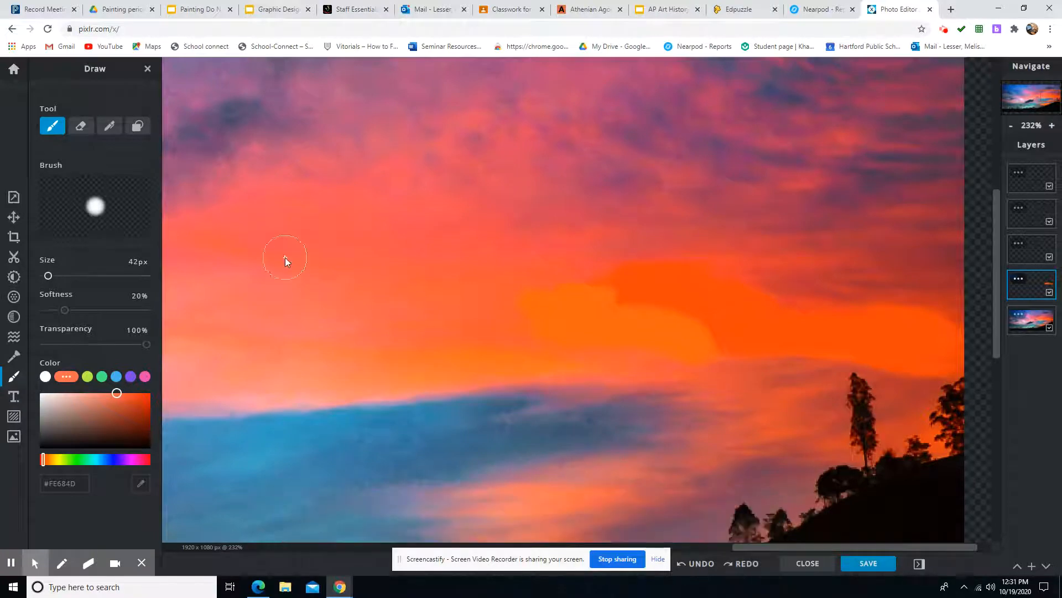
Sample the reddish orange #FE5932, paint it directly left of the lighter orange patch, and set the brush size to 74 px
left_click(141, 483)
left_click(482, 319)
left_click(490, 307)
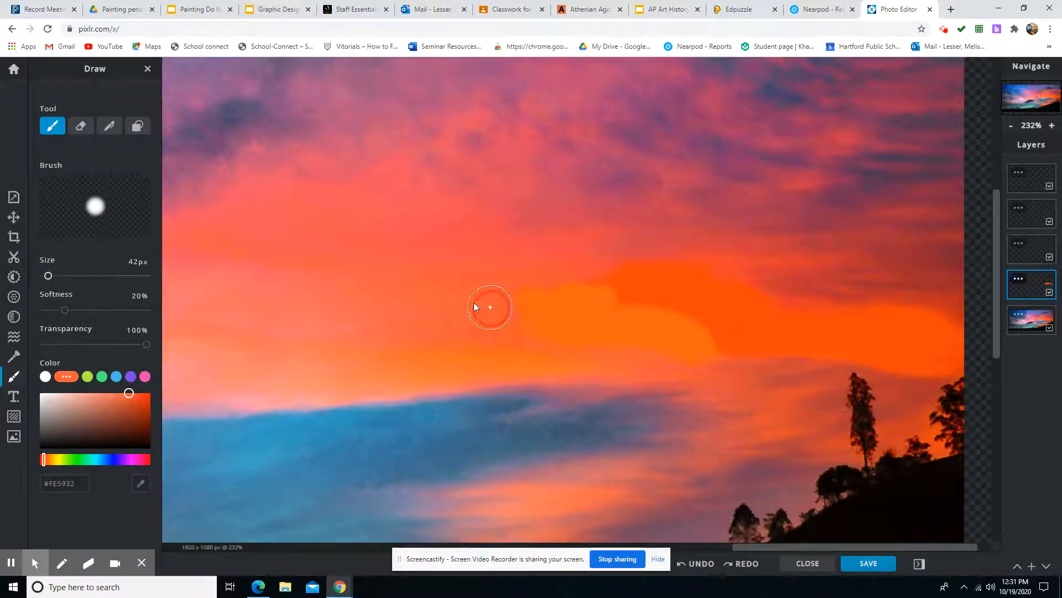
left_click(431, 333)
left_click_drag(47, 282, 46, 277)
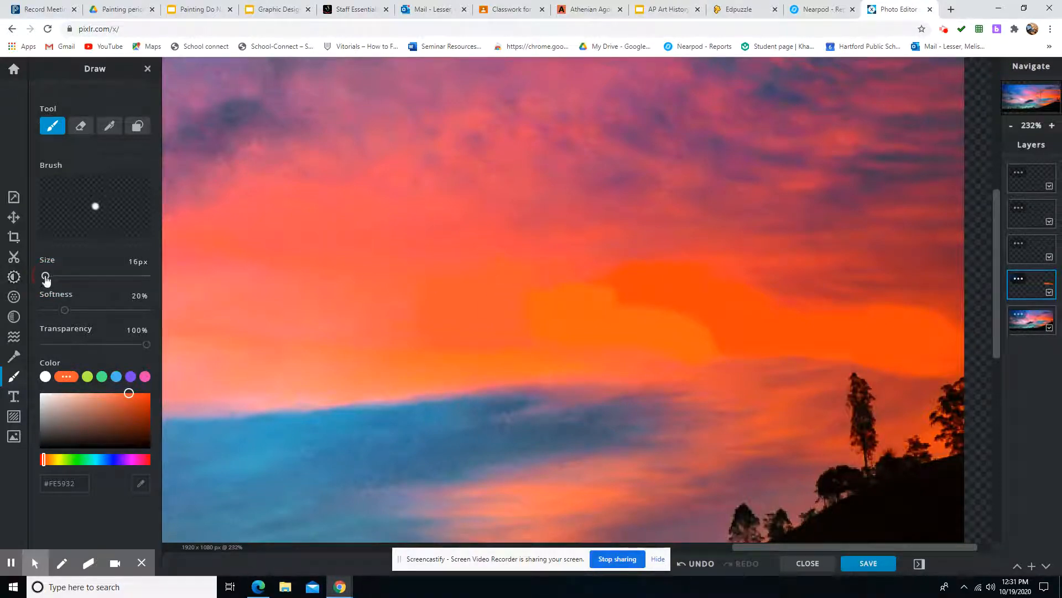
left_click_drag(46, 276, 51, 276)
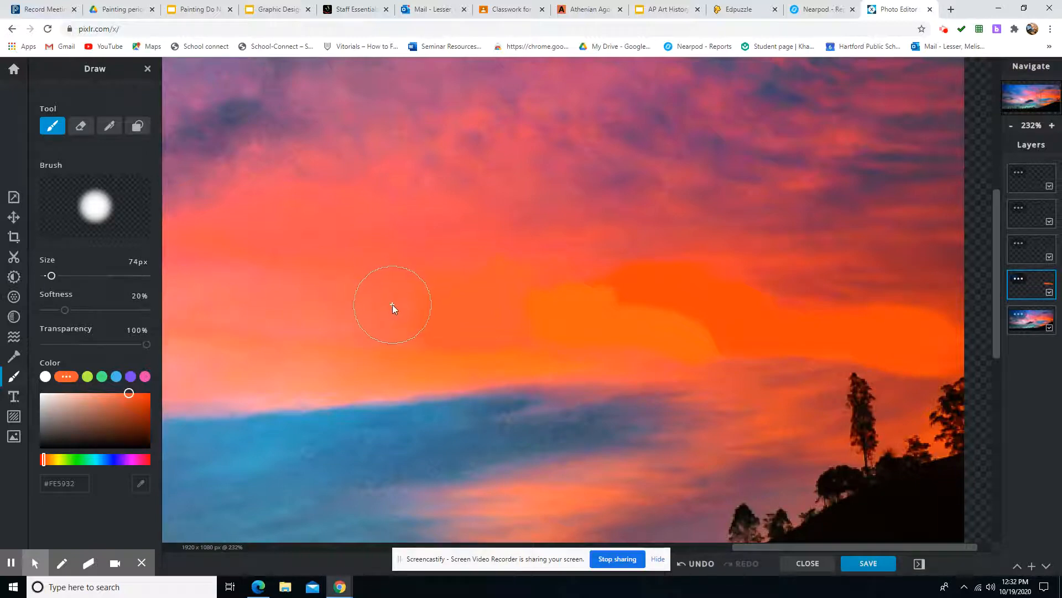
Sample the orange #FD6F26 and paint a horizontal strip just above the blue cloud with a 26 px brush
left_click(141, 483)
left_click(490, 364)
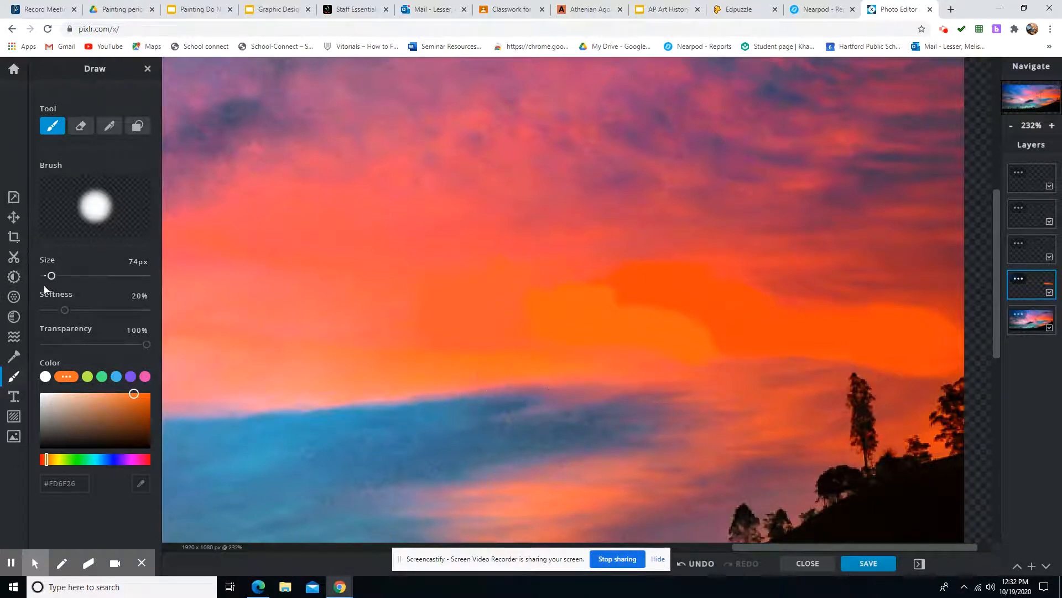
left_click_drag(50, 276, 47, 276)
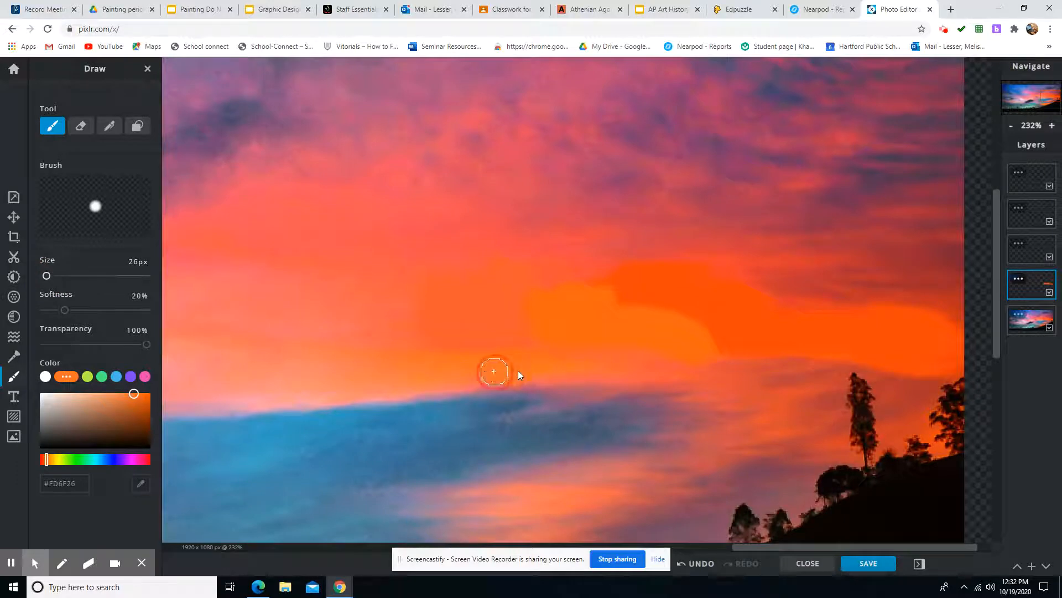
mouse_move(525, 358)
left_mouse_down()
mouse_move(562, 362)
mouse_move(419, 370)
left_mouse_up()
Sample the coral red #FF4A49 and paint a wide streak across the sky above the orange patches
left_click(142, 485)
left_click(513, 235)
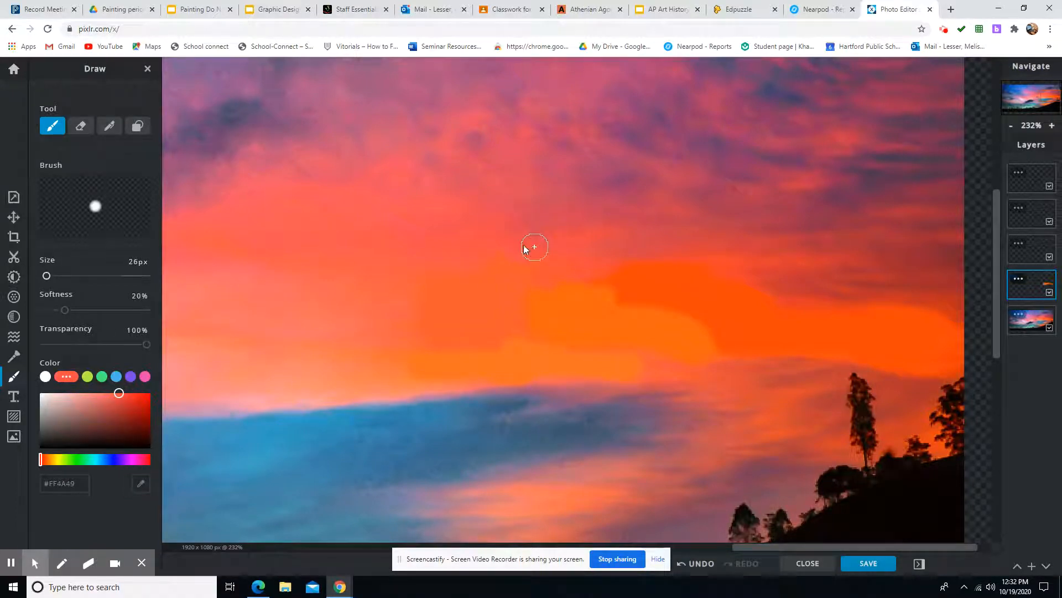
mouse_move(534, 247)
left_mouse_down()
mouse_move(475, 233)
mouse_move(543, 238)
mouse_move(506, 244)
mouse_move(591, 240)
mouse_move(485, 229)
mouse_move(446, 211)
mouse_move(469, 229)
mouse_move(425, 227)
mouse_move(449, 247)
mouse_move(392, 244)
mouse_move(463, 252)
mouse_move(402, 245)
mouse_move(442, 231)
mouse_move(390, 201)
mouse_move(445, 249)
mouse_move(382, 242)
mouse_move(426, 253)
mouse_move(376, 253)
mouse_move(447, 244)
mouse_move(385, 218)
mouse_move(395, 230)
mouse_move(344, 222)
left_mouse_up()
Paint the sky at the left end of the orange patches with the sampled coral tones #FE6452 and #FE5F4A
left_click(142, 484)
left_click(397, 285)
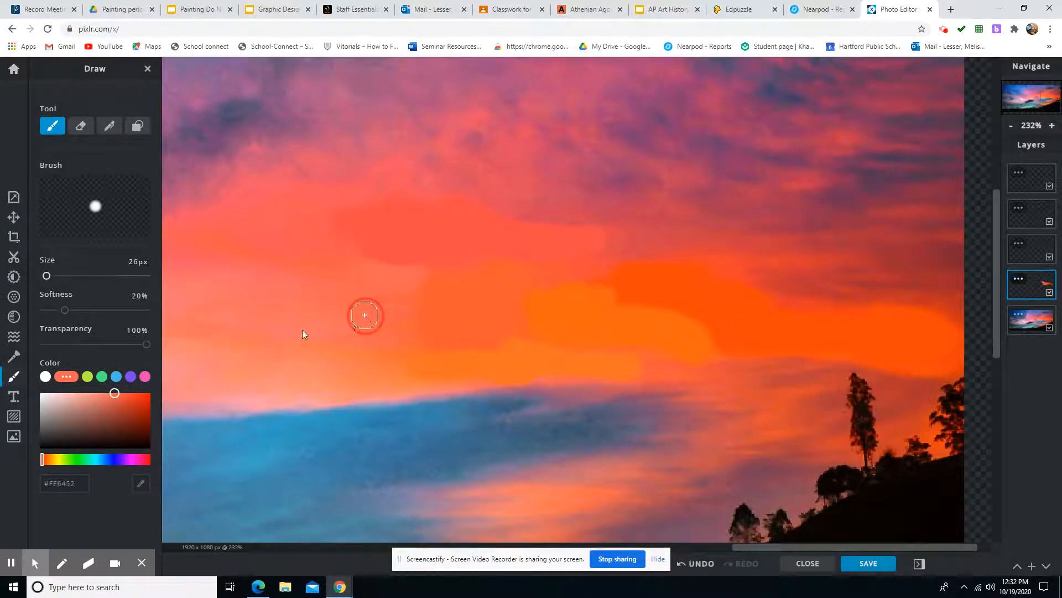
left_click(142, 484)
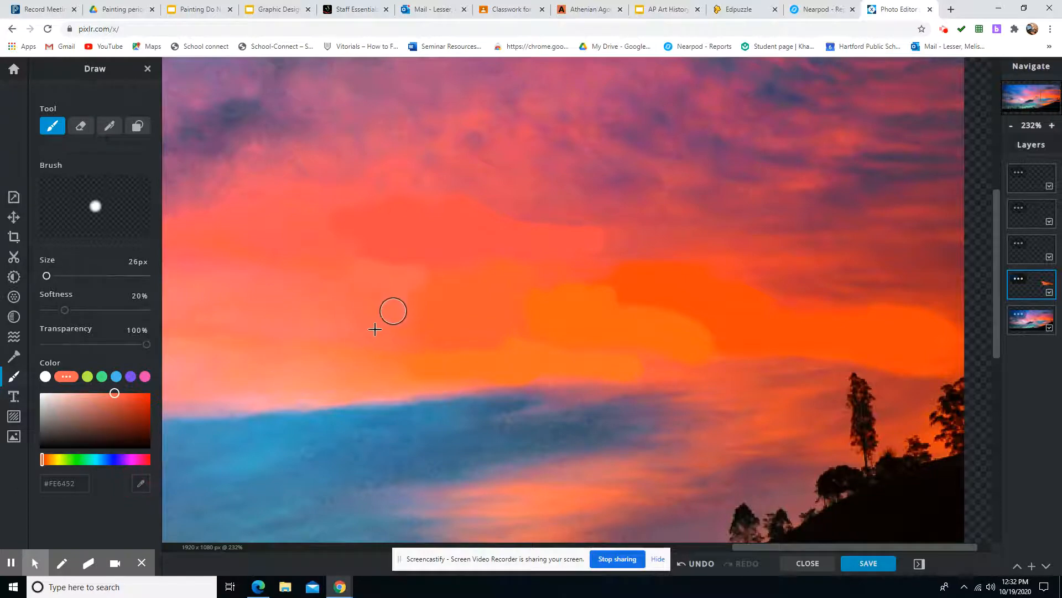
left_click(409, 315)
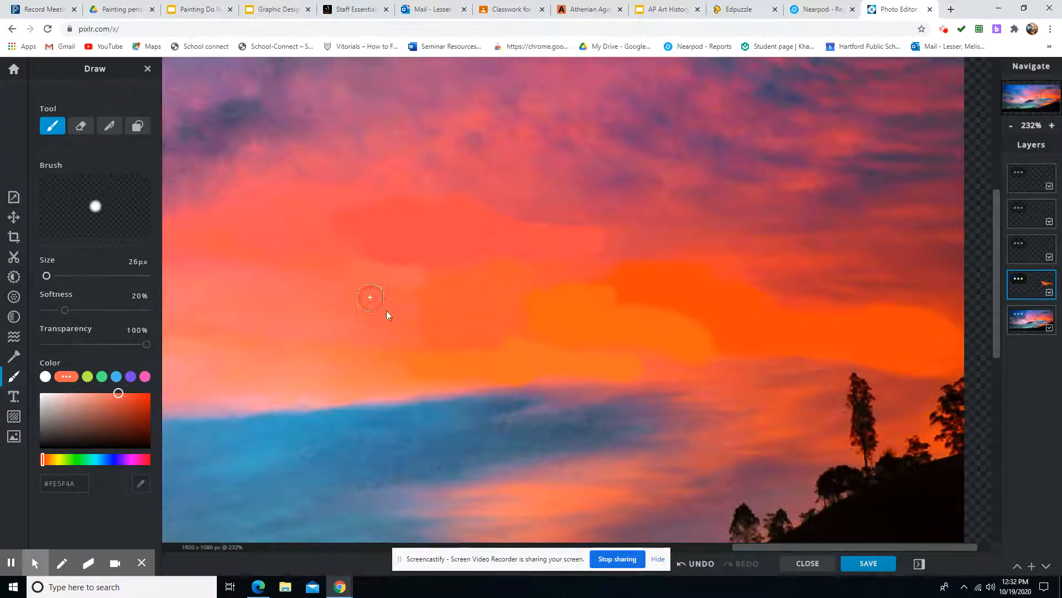
mouse_move(346, 337)
left_mouse_down()
mouse_move(355, 308)
mouse_move(340, 295)
mouse_move(349, 257)
left_mouse_up()
Fill the gap between the coral streak and orange patches with sampled #FE4D3E, checking the paint with the sunset photo layer hidden before and after
left_click(1051, 328)
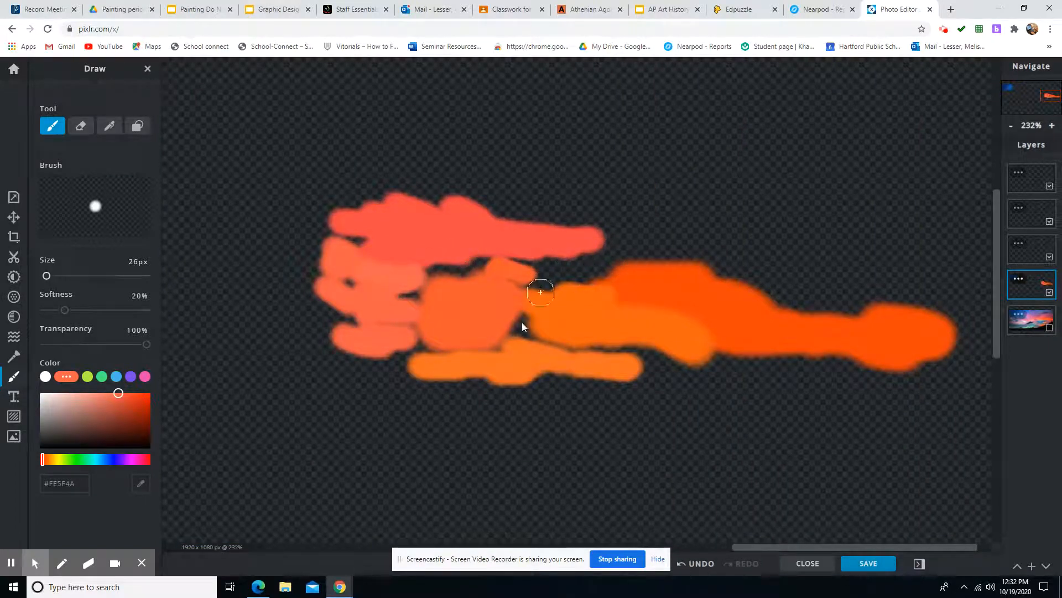
left_click(1050, 328)
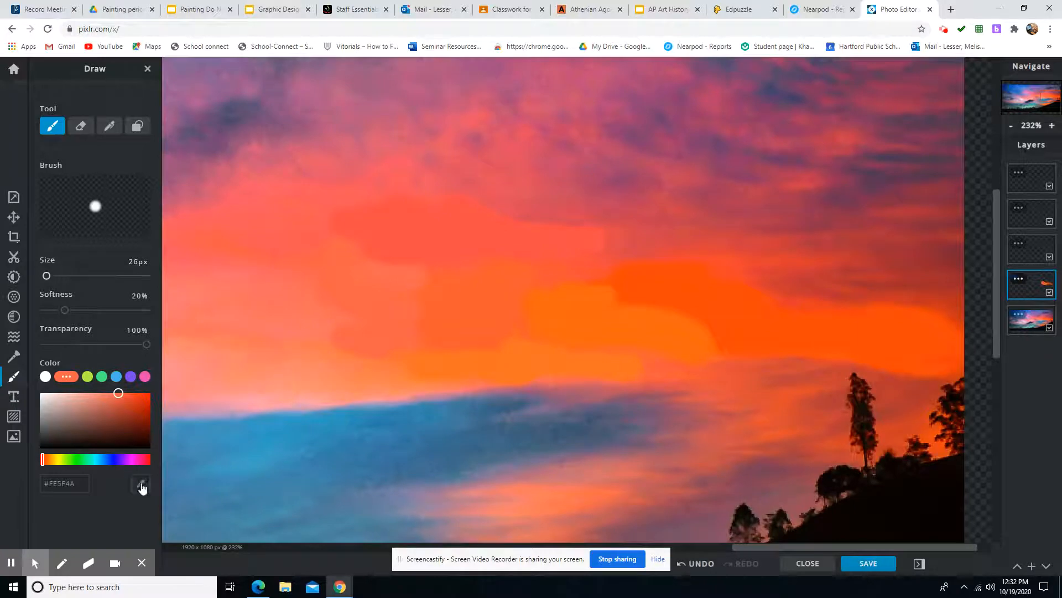
left_click(572, 269)
mouse_move(589, 273)
left_mouse_down()
mouse_move(540, 271)
mouse_move(623, 251)
left_mouse_up()
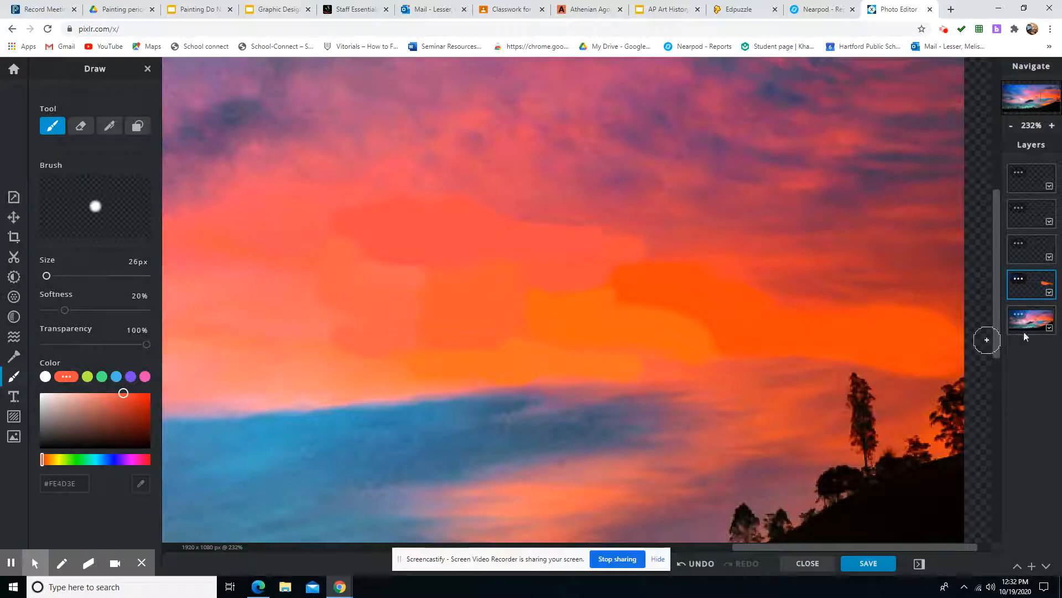
left_click(1049, 327)
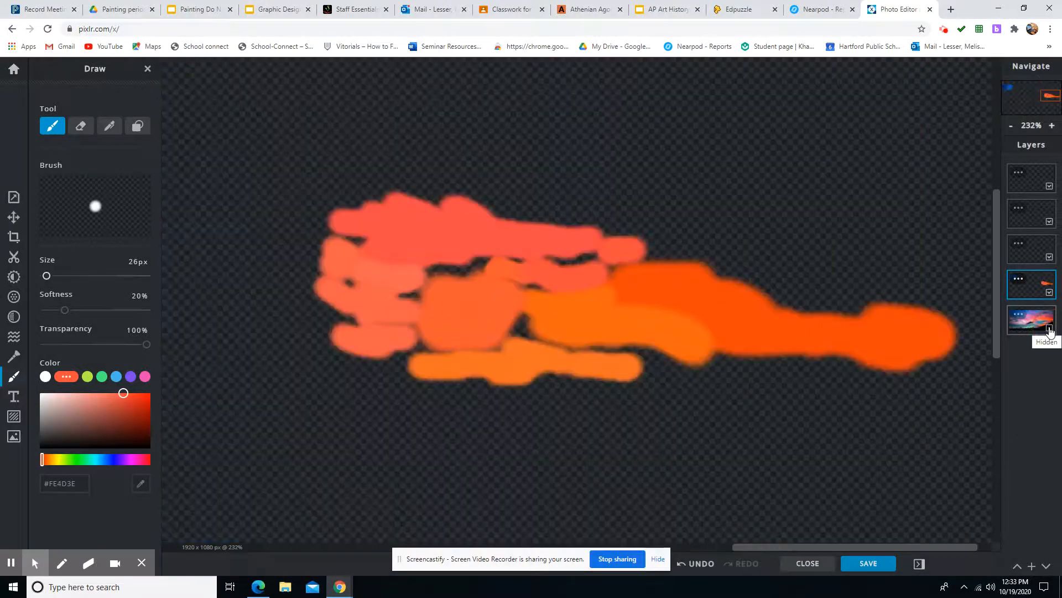
left_click(1049, 328)
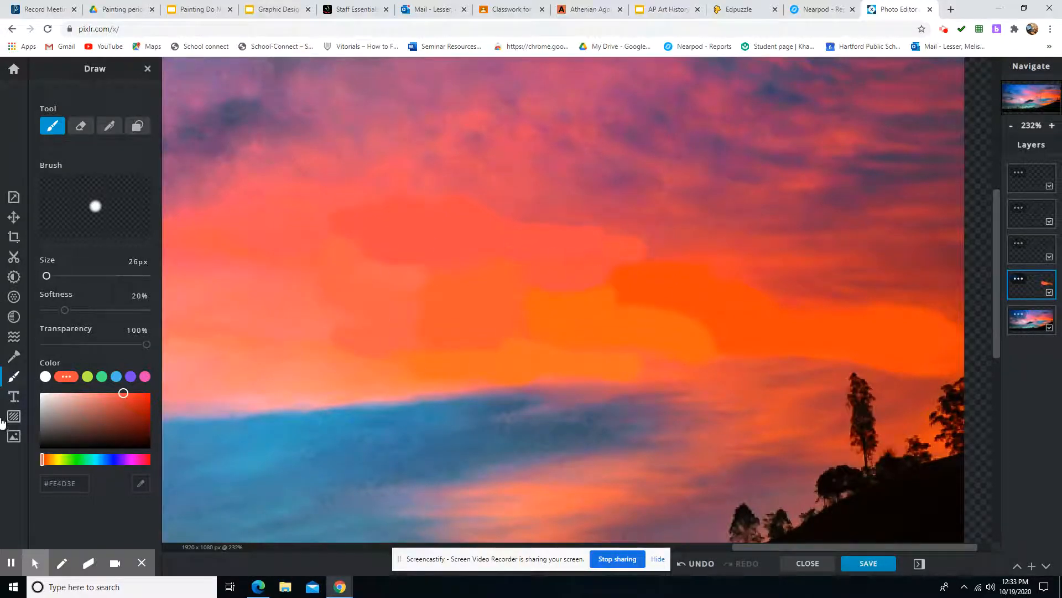
Push the edges between the orange and coral patches into one another with Liquify to blend their boundaries
left_click(13, 336)
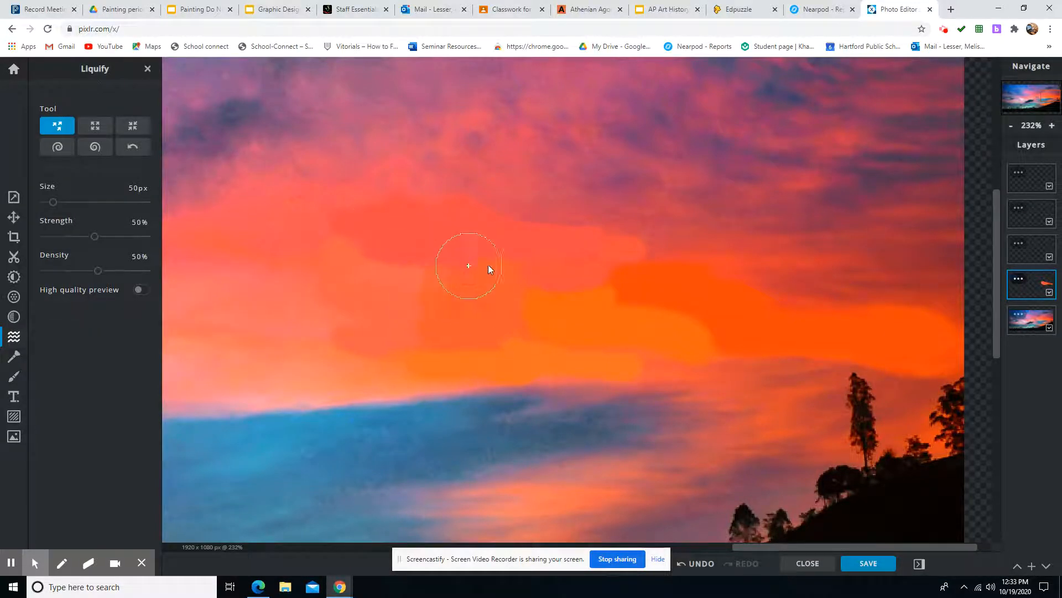
mouse_move(514, 300)
left_mouse_down()
mouse_move(634, 283)
mouse_move(650, 297)
mouse_move(592, 268)
mouse_move(660, 278)
mouse_move(596, 250)
mouse_move(607, 285)
mouse_move(643, 299)
mouse_move(553, 291)
mouse_move(599, 297)
mouse_move(530, 277)
mouse_move(677, 289)
mouse_move(769, 309)
mouse_move(611, 327)
mouse_move(763, 328)
mouse_move(692, 333)
mouse_move(703, 343)
mouse_move(795, 337)
mouse_move(734, 342)
left_mouse_up()
mouse_move(456, 341)
left_mouse_down()
mouse_move(535, 339)
mouse_move(466, 332)
mouse_move(546, 319)
mouse_move(477, 310)
mouse_move(549, 300)
mouse_move(463, 285)
mouse_move(542, 268)
mouse_move(377, 265)
mouse_move(380, 282)
mouse_move(470, 312)
mouse_move(387, 302)
mouse_move(362, 311)
mouse_move(448, 337)
mouse_move(393, 320)
mouse_move(356, 323)
mouse_move(404, 344)
mouse_move(479, 355)
mouse_move(467, 360)
mouse_move(386, 347)
mouse_move(452, 333)
mouse_move(387, 327)
mouse_move(461, 318)
mouse_move(380, 272)
left_mouse_up()
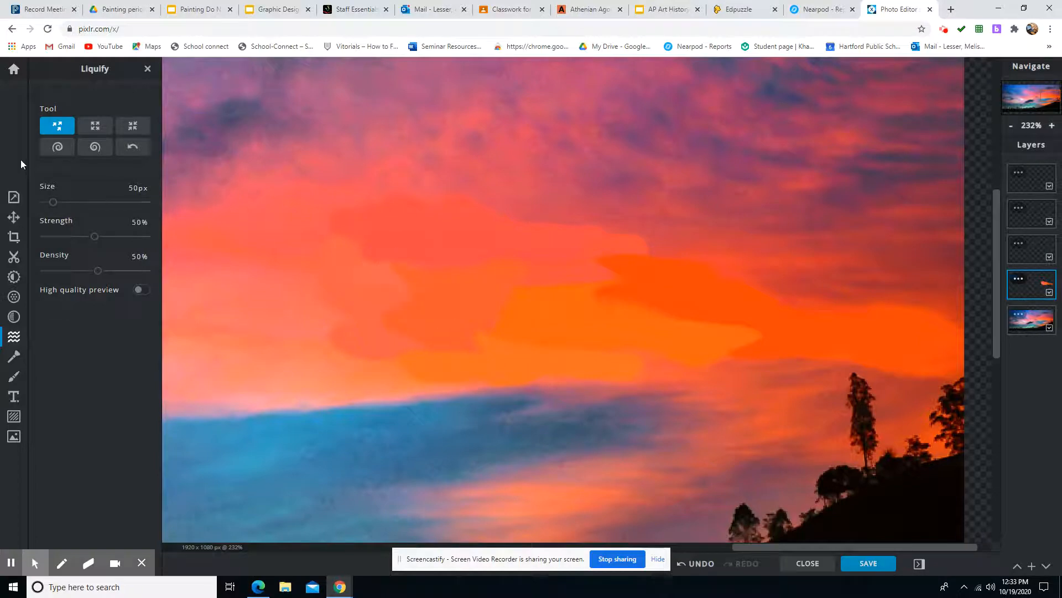
Swirl the boundary between the orange and dark orange patches and the coral area at the left with Liquify, once in each twirl direction
left_click(57, 146)
left_click_drag(606, 315, 607, 283)
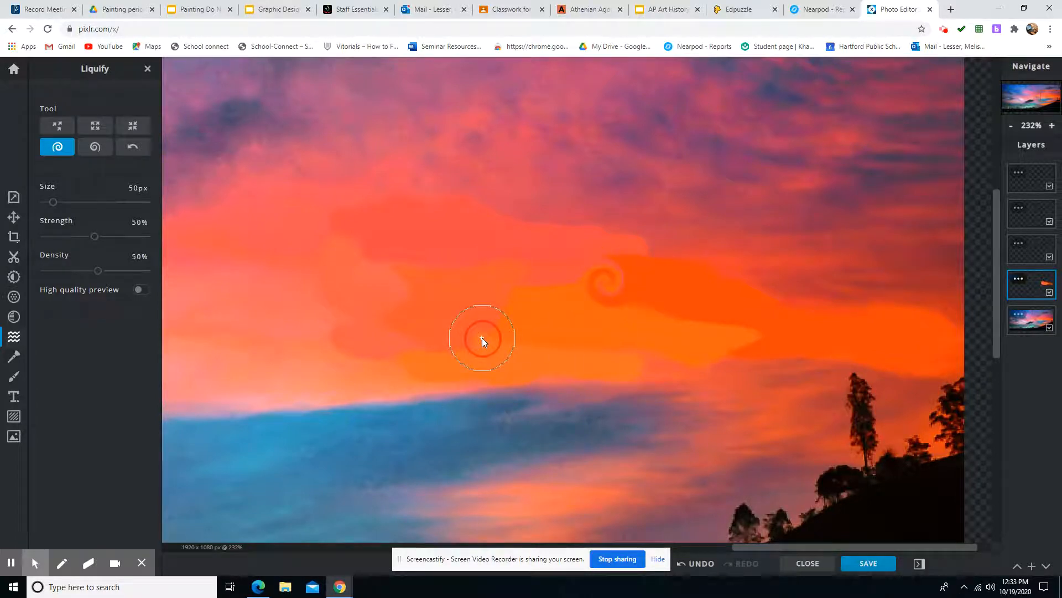
left_click(95, 148)
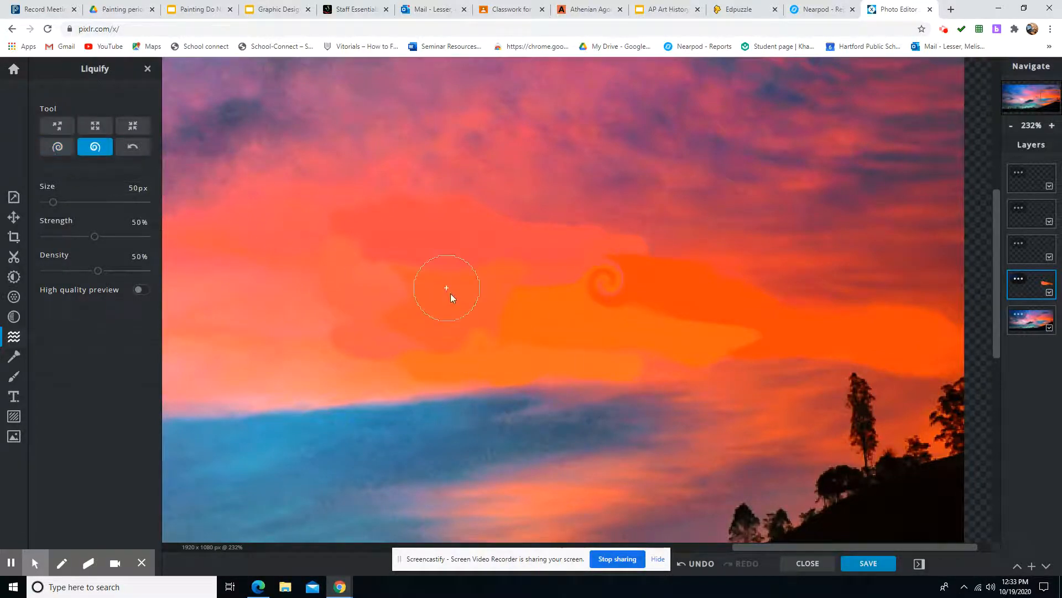
left_click(400, 271)
Push the coral paint outward at the left and the light orange into the dark orange patch with Liquify
left_click(56, 125)
left_click_drag(436, 263, 311, 256)
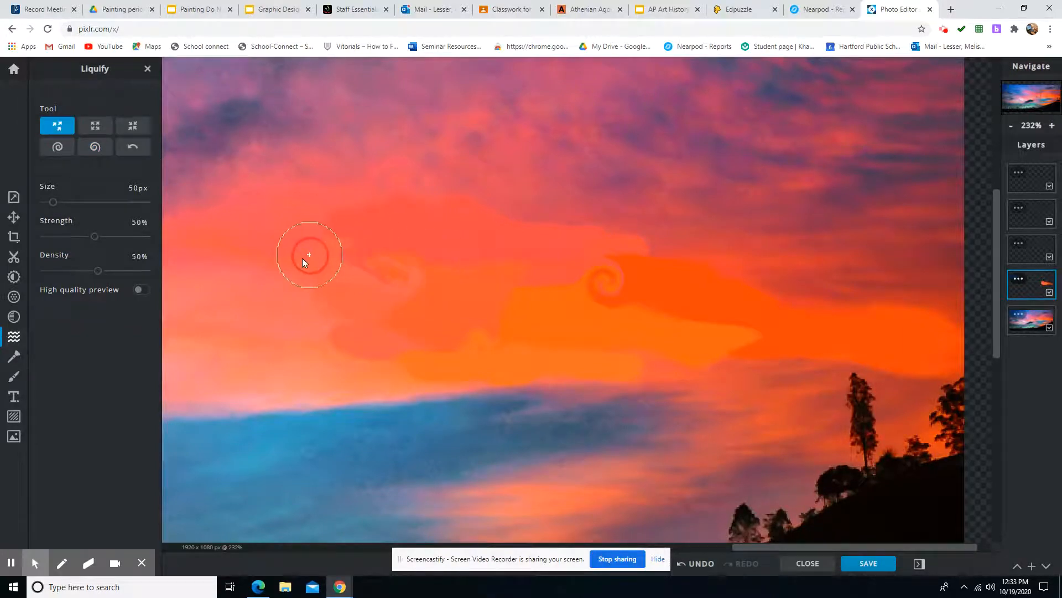
mouse_move(497, 287)
left_mouse_down()
mouse_move(646, 290)
mouse_move(582, 275)
mouse_move(499, 273)
mouse_move(595, 285)
mouse_move(477, 282)
mouse_move(597, 287)
left_mouse_up()
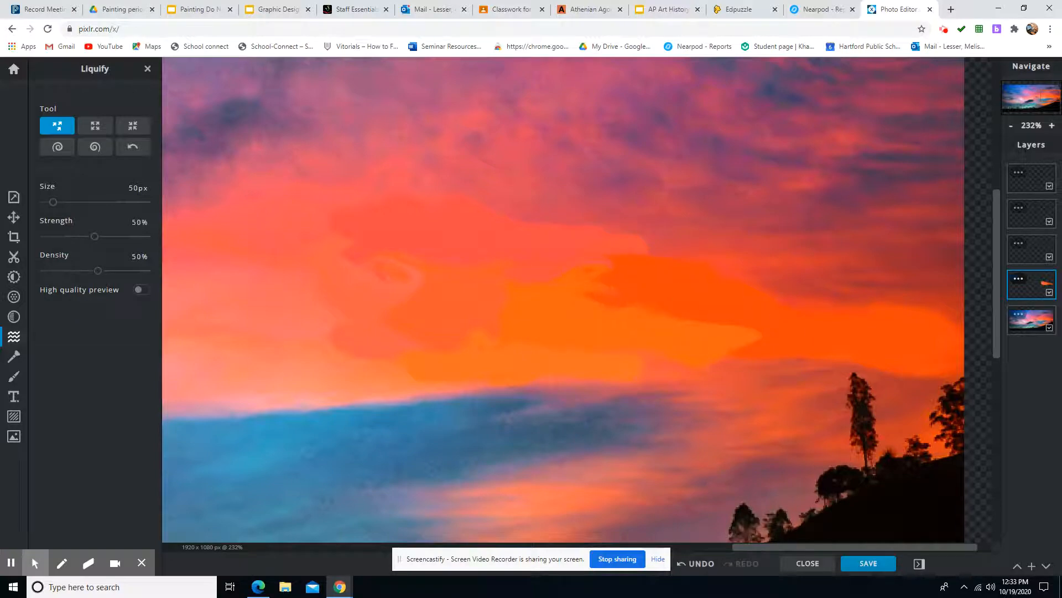
Push paint over the gaps between strokes with the sunset photo layer hidden, and compare the result with the photo shown and hidden
left_click(1050, 327)
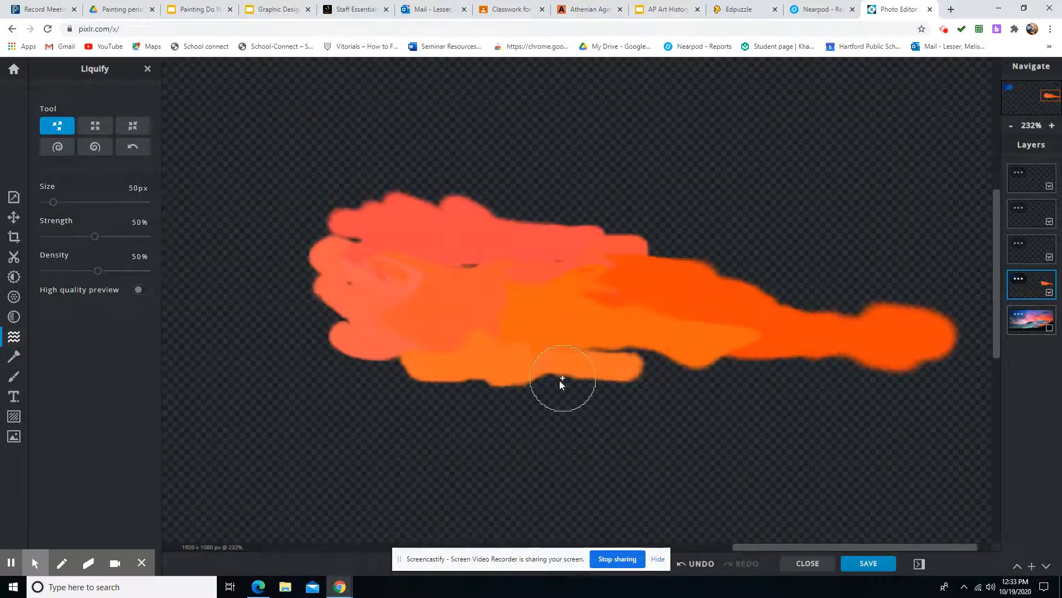
mouse_move(658, 359)
left_mouse_down()
mouse_move(603, 340)
mouse_move(643, 358)
mouse_move(639, 339)
mouse_move(682, 363)
mouse_move(590, 348)
left_mouse_up()
mouse_move(474, 267)
left_mouse_down()
mouse_move(483, 261)
mouse_move(457, 278)
mouse_move(489, 261)
mouse_move(573, 264)
mouse_move(446, 260)
mouse_move(477, 273)
mouse_move(457, 257)
left_mouse_up()
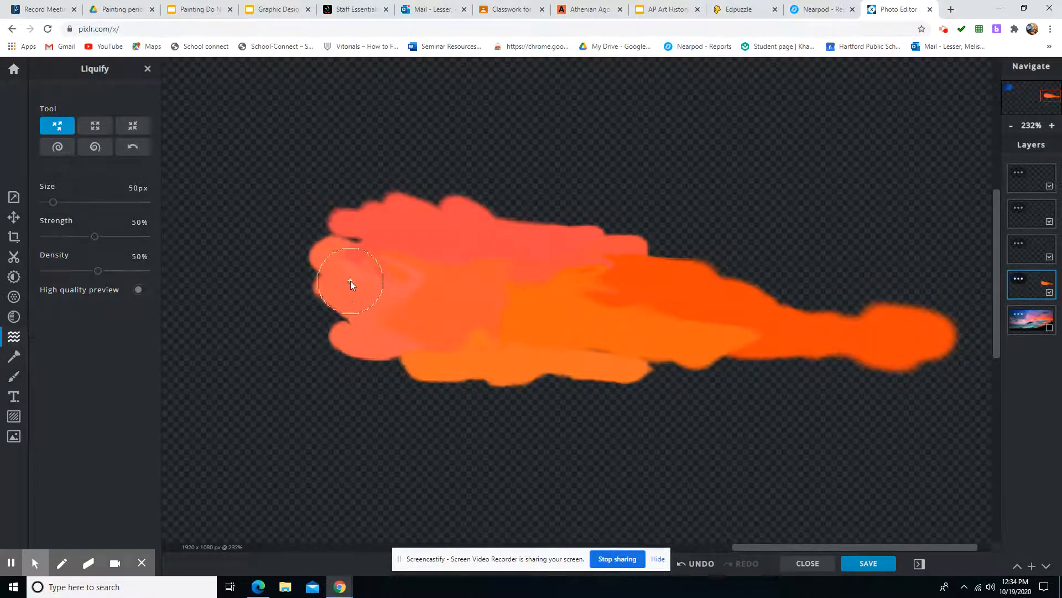
mouse_move(347, 281)
left_mouse_down()
mouse_move(359, 293)
mouse_move(375, 238)
mouse_move(344, 238)
mouse_move(370, 238)
left_mouse_up()
left_click(1050, 328)
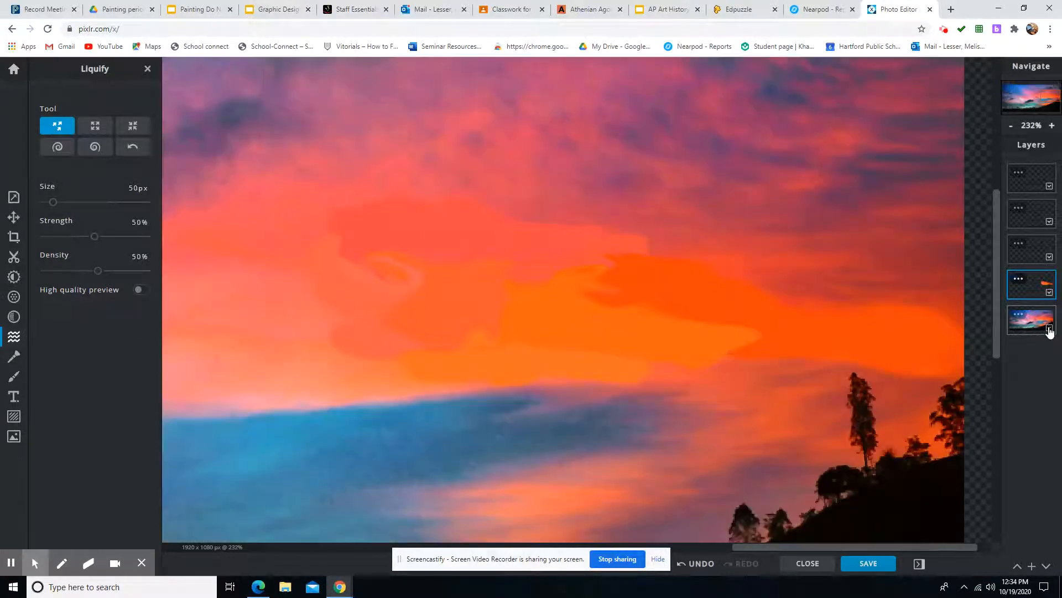
left_click(1050, 328)
left_click(1050, 328)
left_click(1050, 328)
left_click(1050, 328)
Paint the left part of the blue cloud with the brush in sampled #3896BB and the area beside it in #3B79A0
left_click(13, 377)
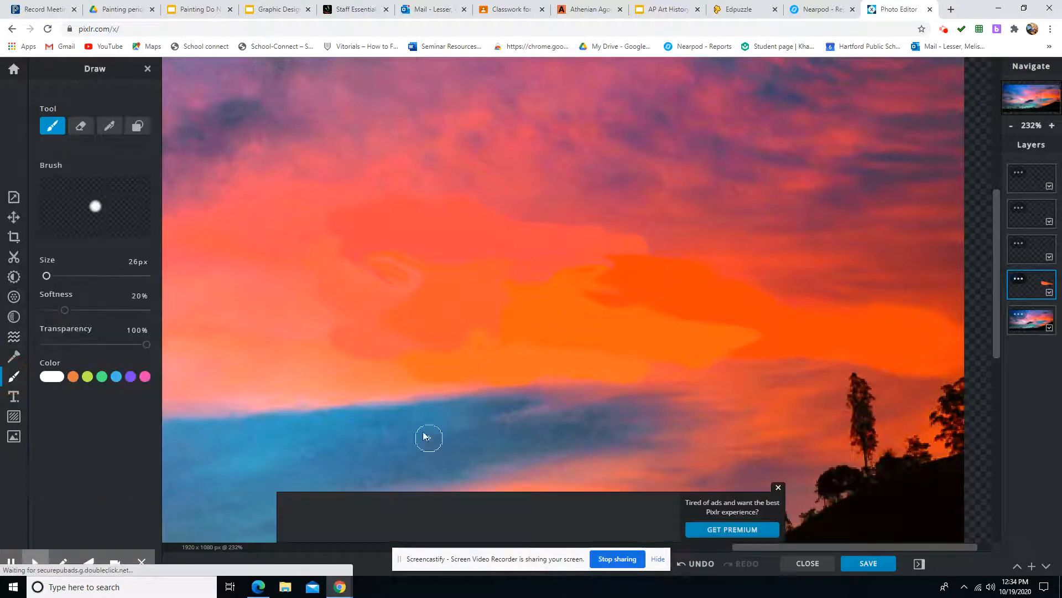
left_click(779, 488)
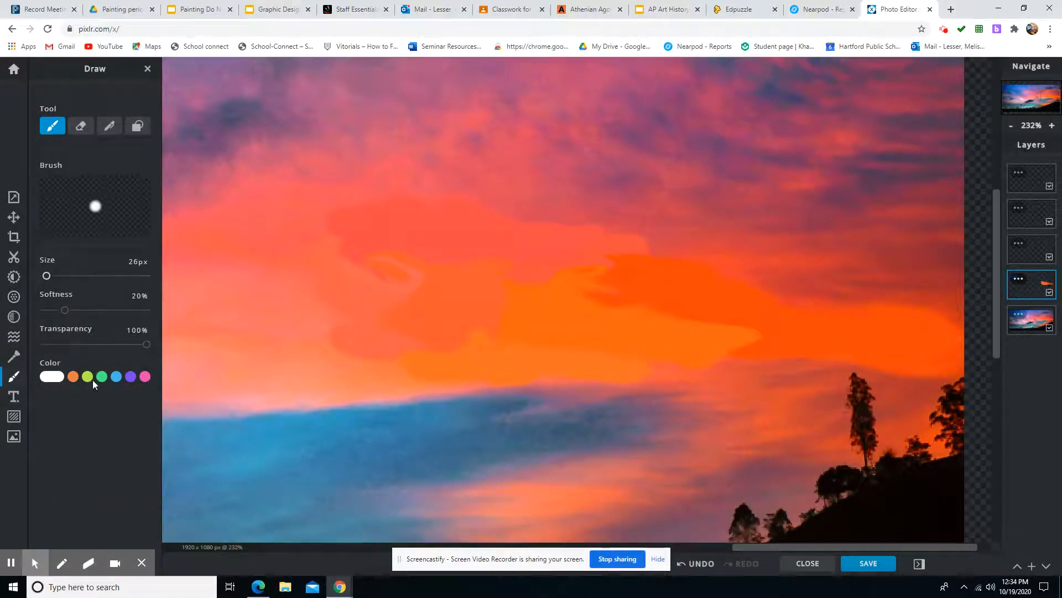
left_click(116, 376)
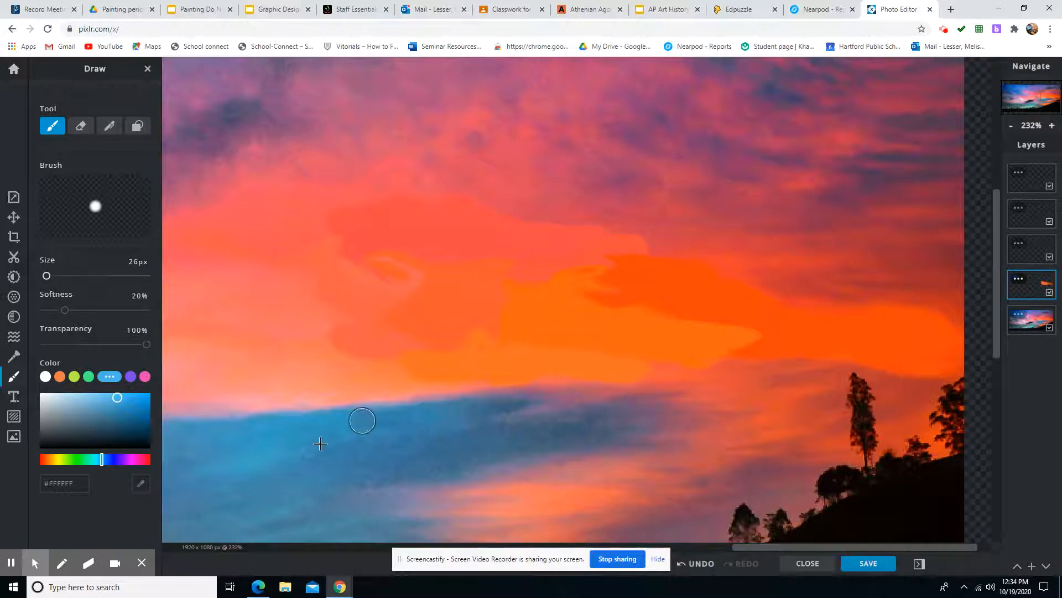
left_click(255, 449)
mouse_move(259, 438)
left_mouse_down()
mouse_move(318, 434)
mouse_move(219, 430)
mouse_move(332, 436)
mouse_move(216, 452)
mouse_move(296, 445)
mouse_move(239, 460)
left_mouse_up()
left_click(140, 483)
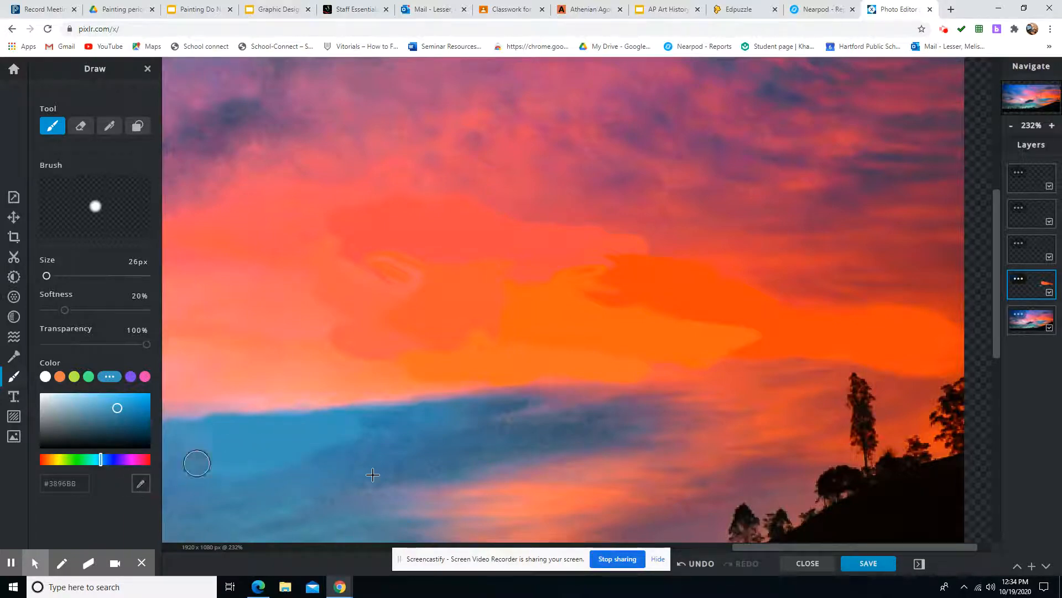
left_click(392, 443)
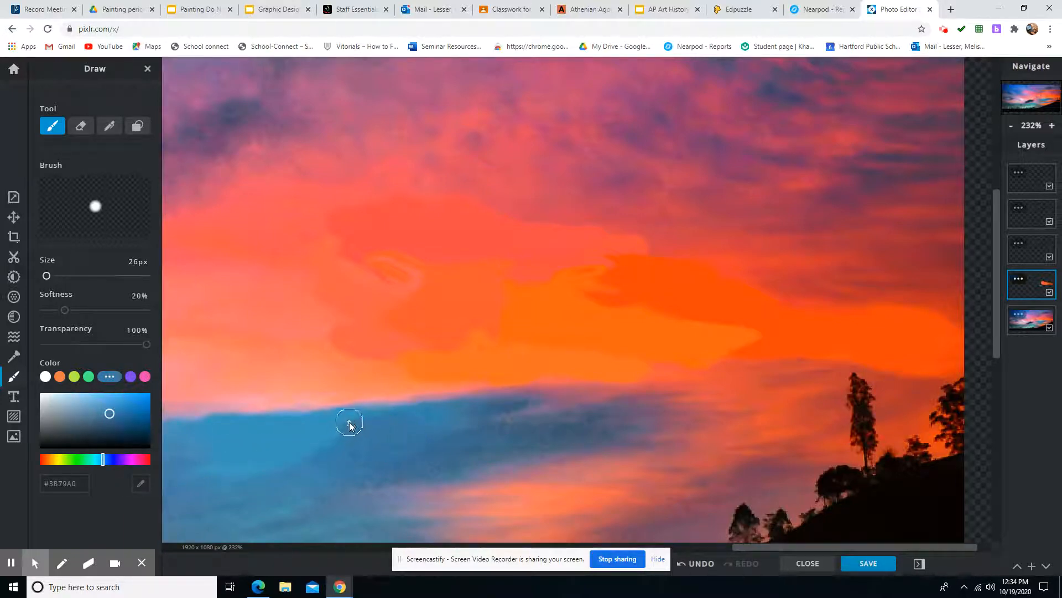
mouse_move(350, 424)
left_mouse_down()
mouse_move(411, 420)
mouse_move(401, 435)
mouse_move(343, 451)
left_mouse_up()
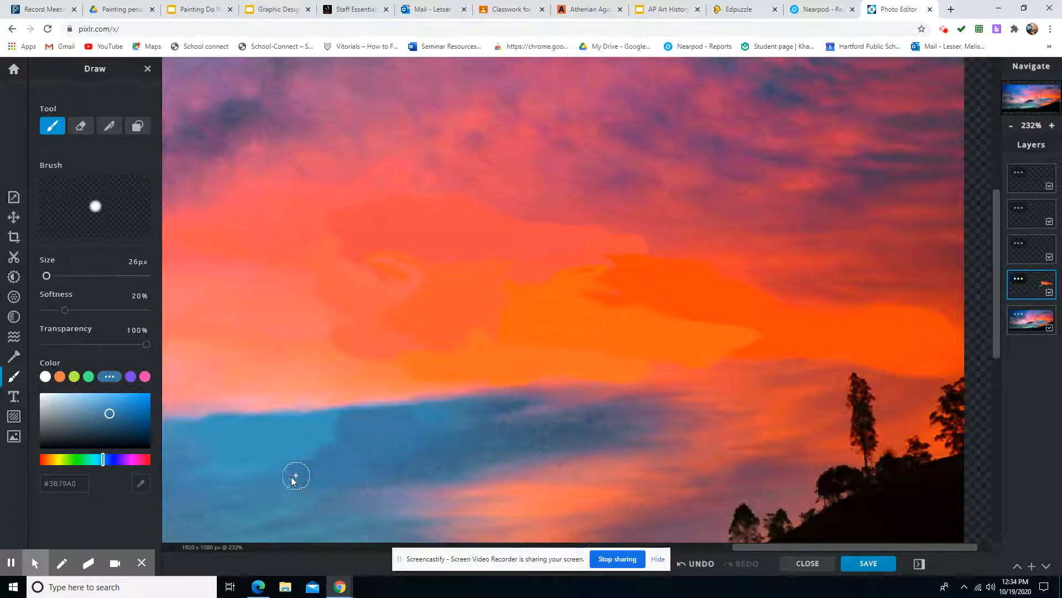
Paint the middle of the blue cloud with sampled tones including slate blue #3E6182 and brighter blue #3382B4
left_click(139, 486)
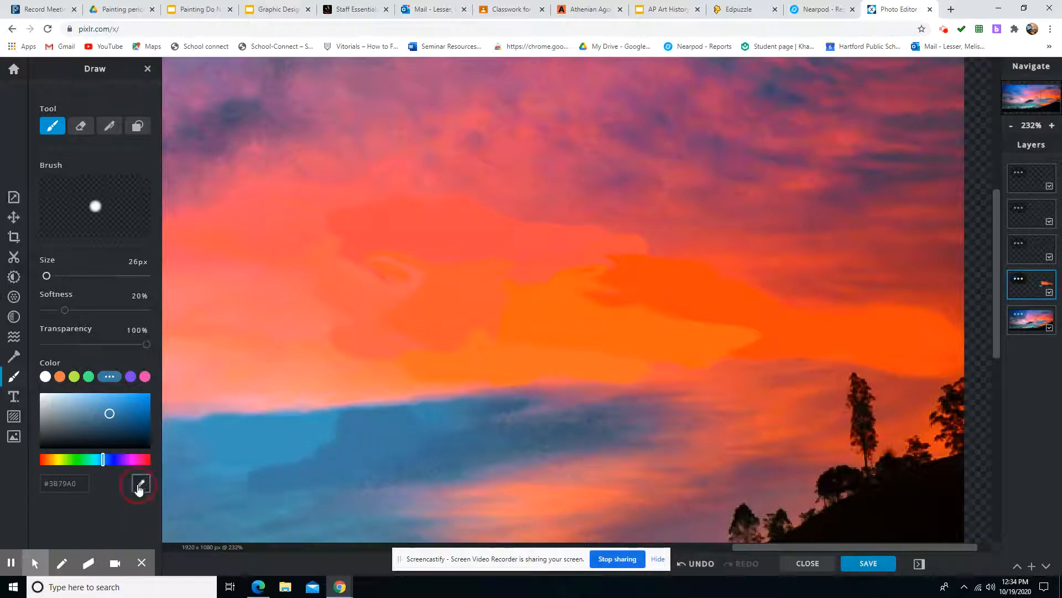
left_click(463, 449)
left_click(143, 490)
left_click(534, 441)
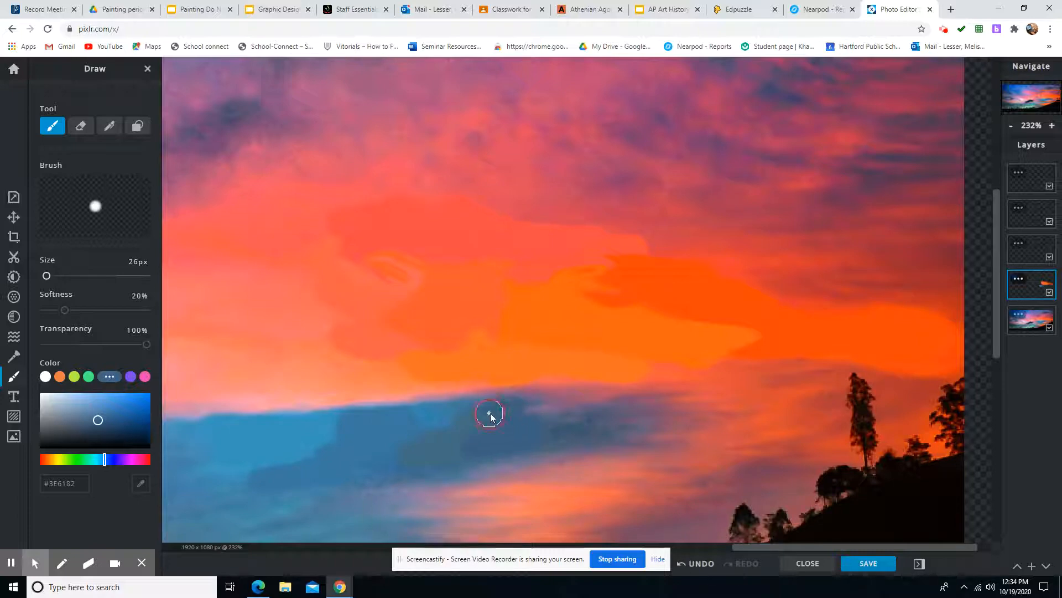
left_click(140, 483)
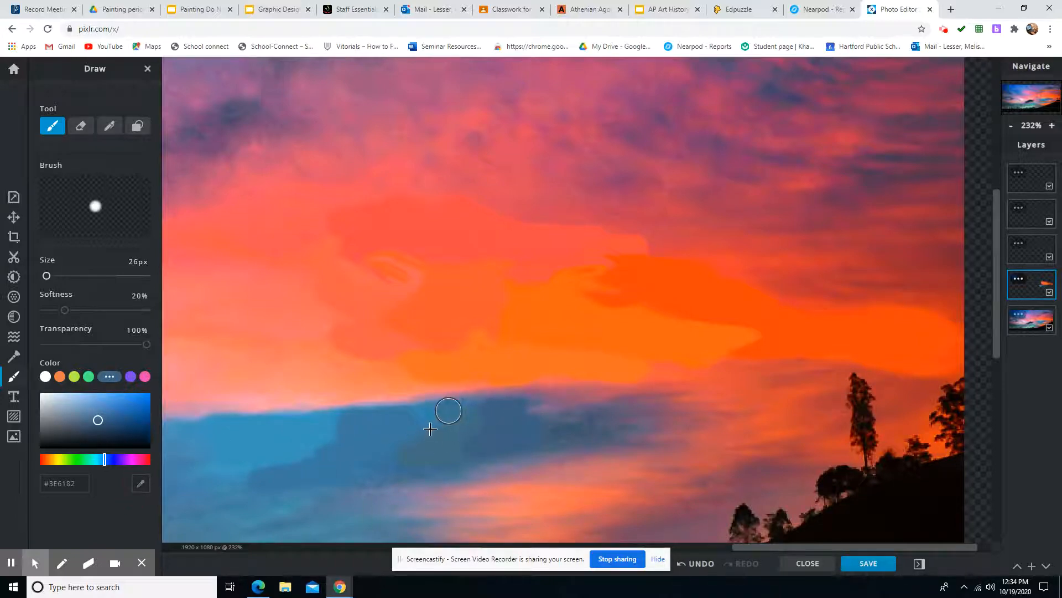
left_click(449, 403)
left_click_drag(414, 423, 465, 410)
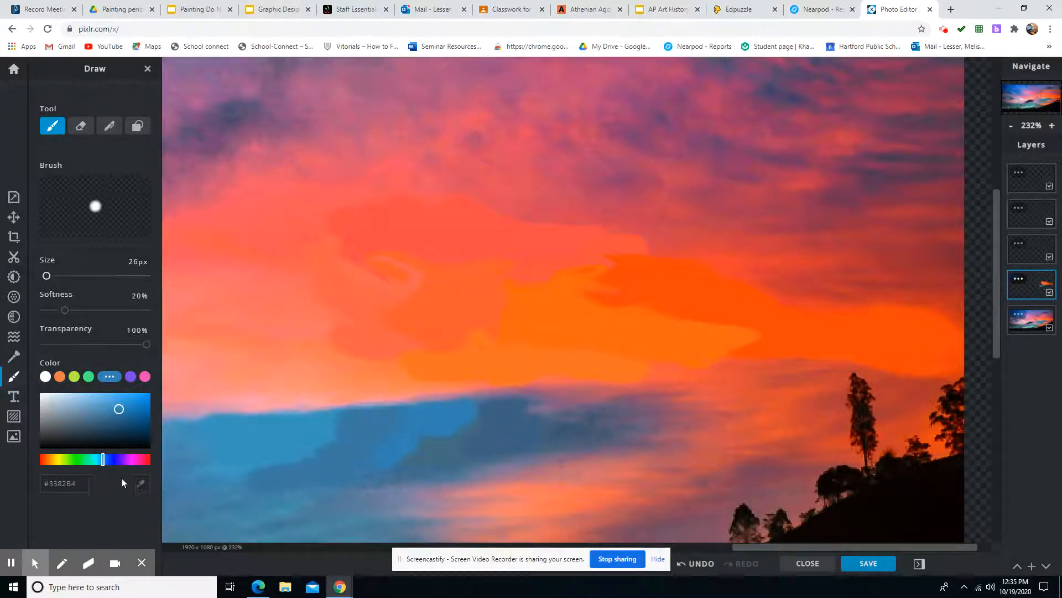
Paint the lower left area of the blue cloud with the sampled blues #4E8BB6, #4187A4 and #457CA2
left_click(188, 451)
mouse_move(186, 439)
left_mouse_down()
mouse_move(180, 450)
mouse_move(196, 476)
mouse_move(273, 472)
mouse_move(315, 448)
mouse_move(298, 495)
left_mouse_up()
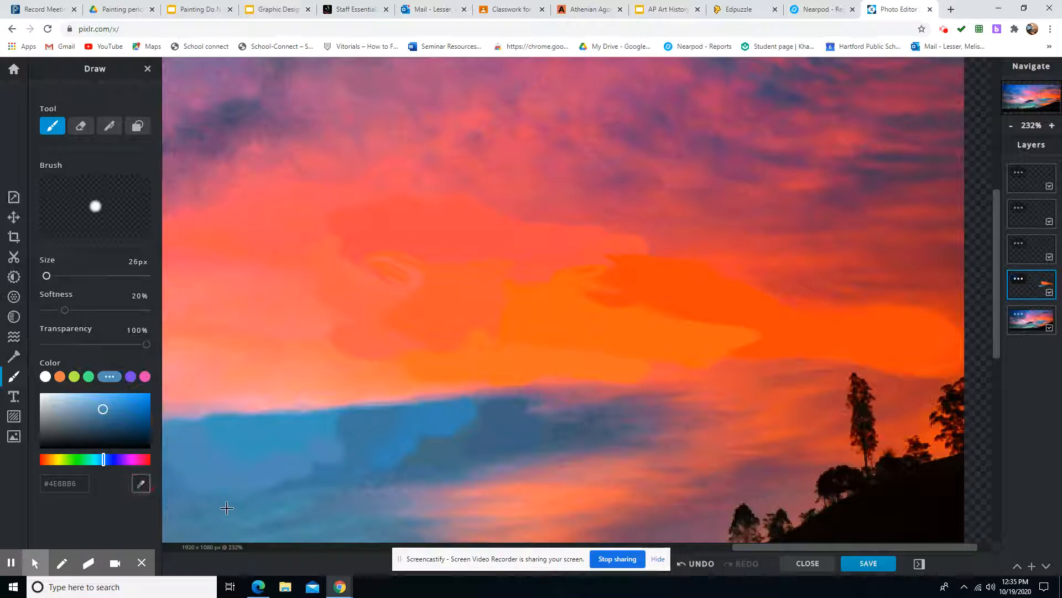
left_click(287, 494)
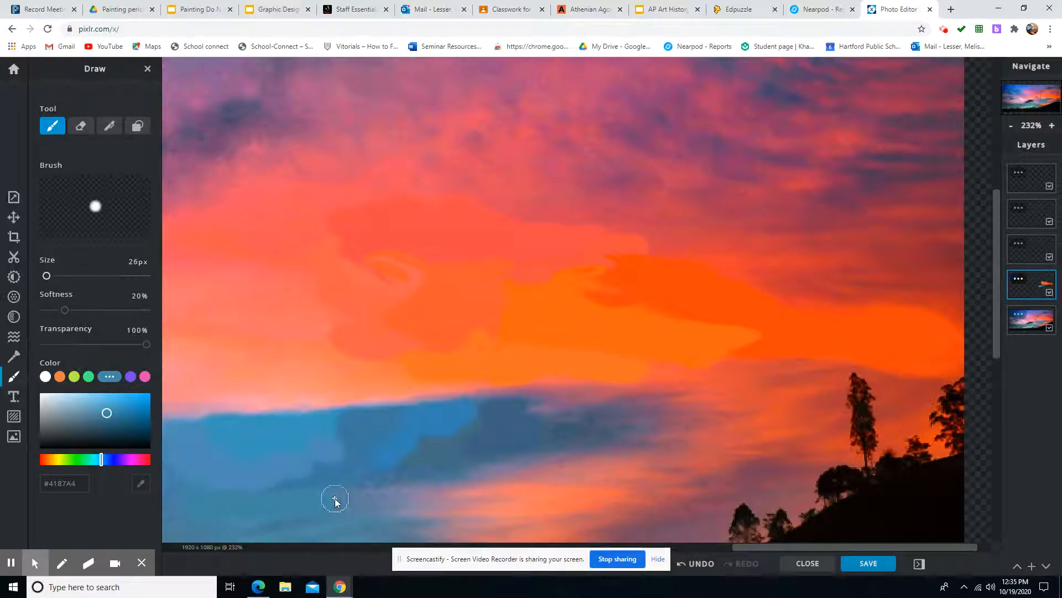
left_click(141, 483)
left_click(368, 479)
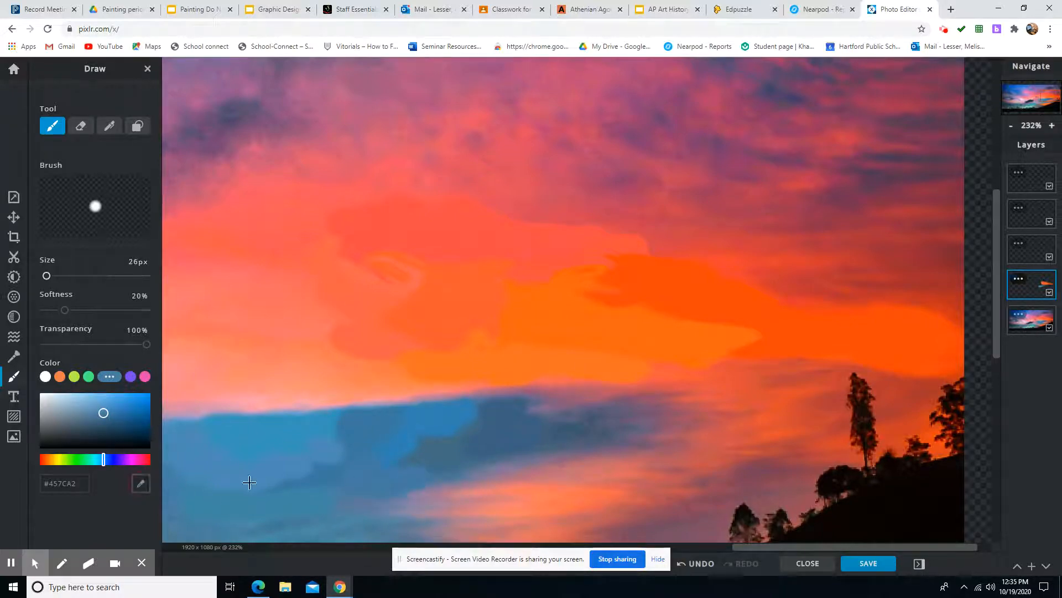
Paint the lower edge of the cloud's middle with sampled grey-blue #707C9A and darker #456386
left_click(502, 464)
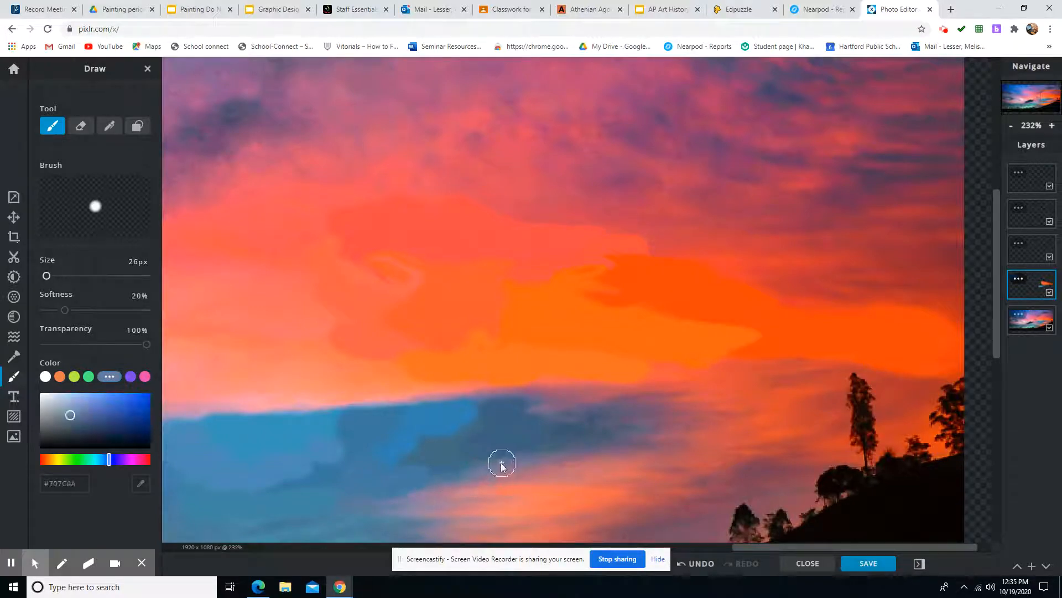
mouse_move(502, 465)
left_mouse_down()
mouse_move(437, 479)
mouse_move(518, 463)
mouse_move(496, 460)
left_mouse_up()
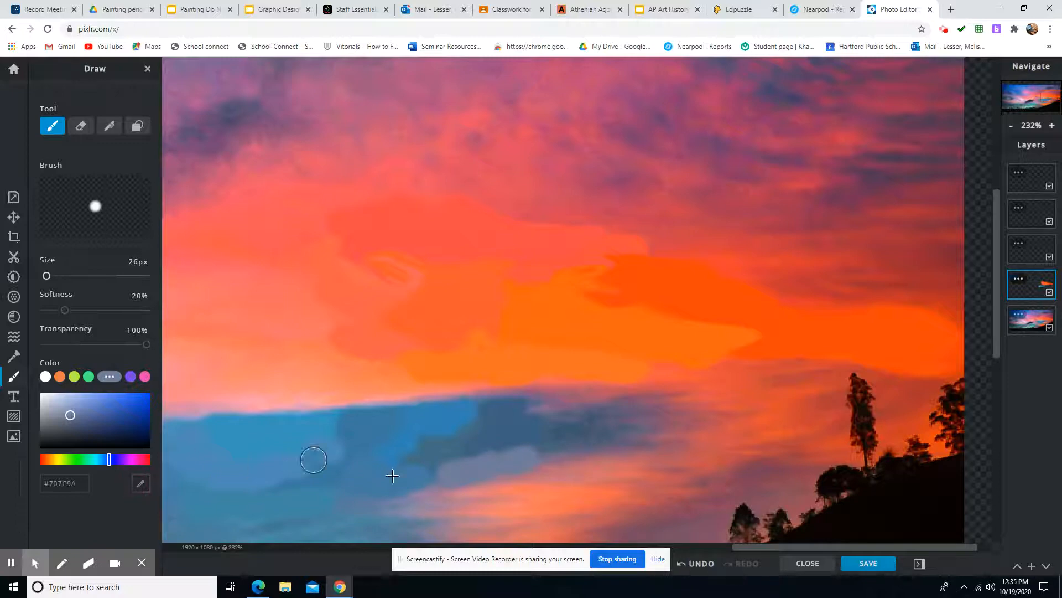
left_click(478, 452)
left_click_drag(483, 451, 409, 476)
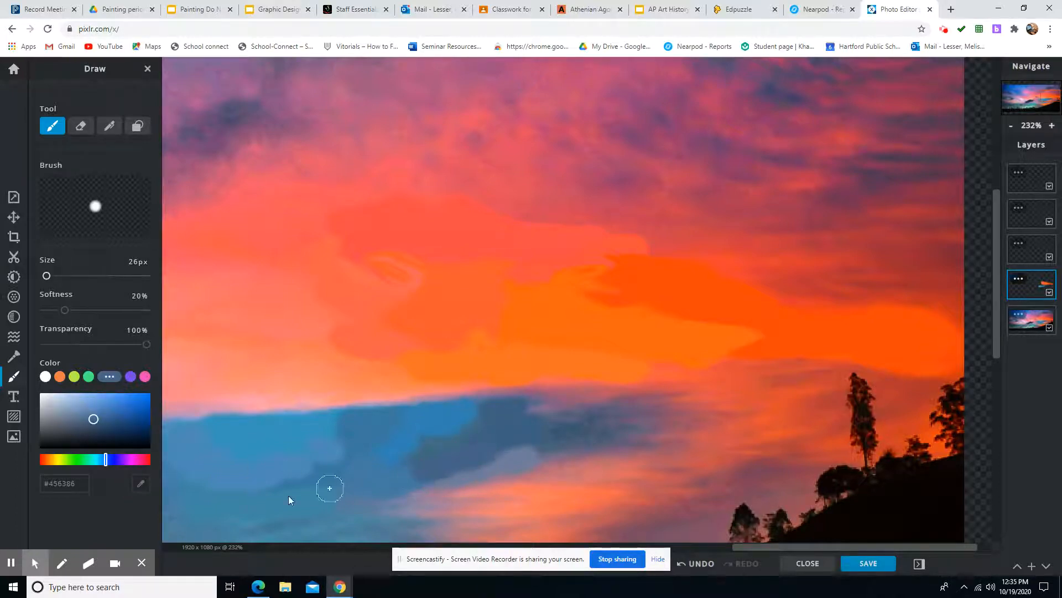
Paint the dark right part of the blue cloud with sampled #3F5569 and its purple end with #83586E
left_click(140, 484)
left_click(602, 435)
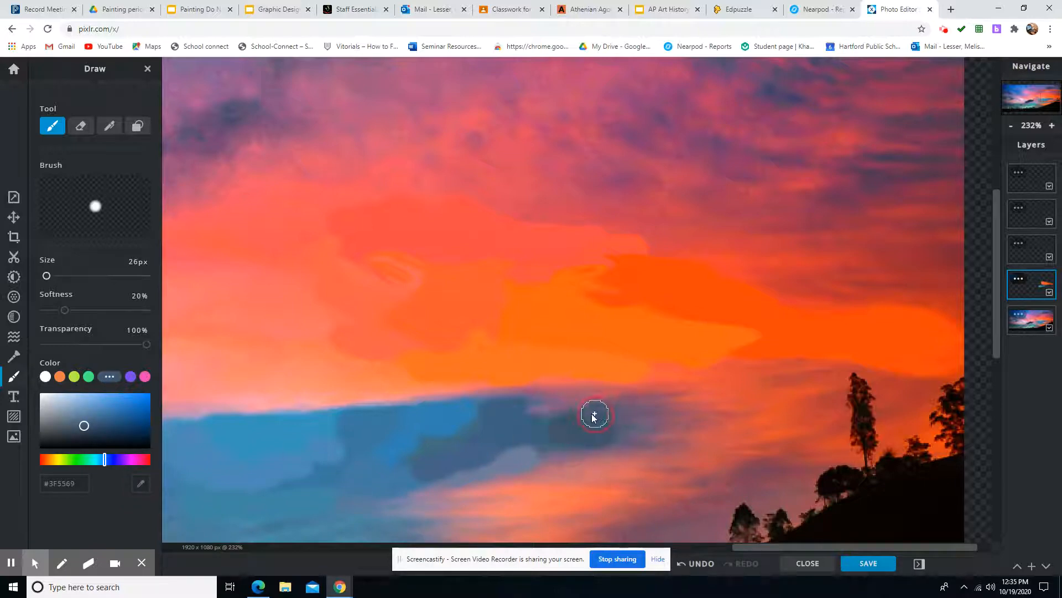
mouse_move(570, 420)
left_mouse_down()
mouse_move(541, 415)
mouse_move(578, 437)
mouse_move(549, 449)
mouse_move(631, 419)
left_mouse_up()
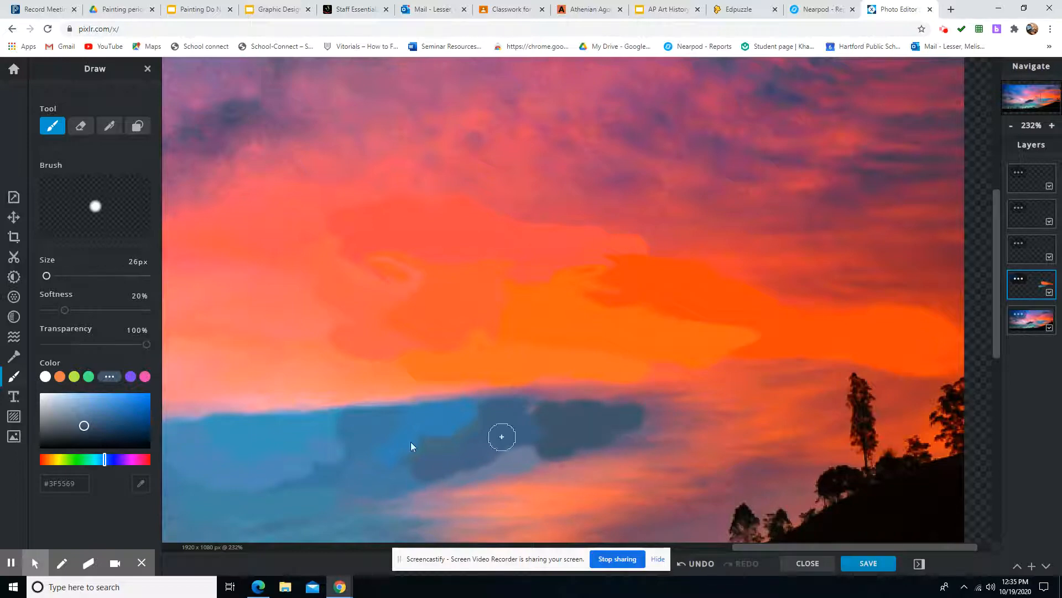
left_click(138, 483)
left_click(662, 435)
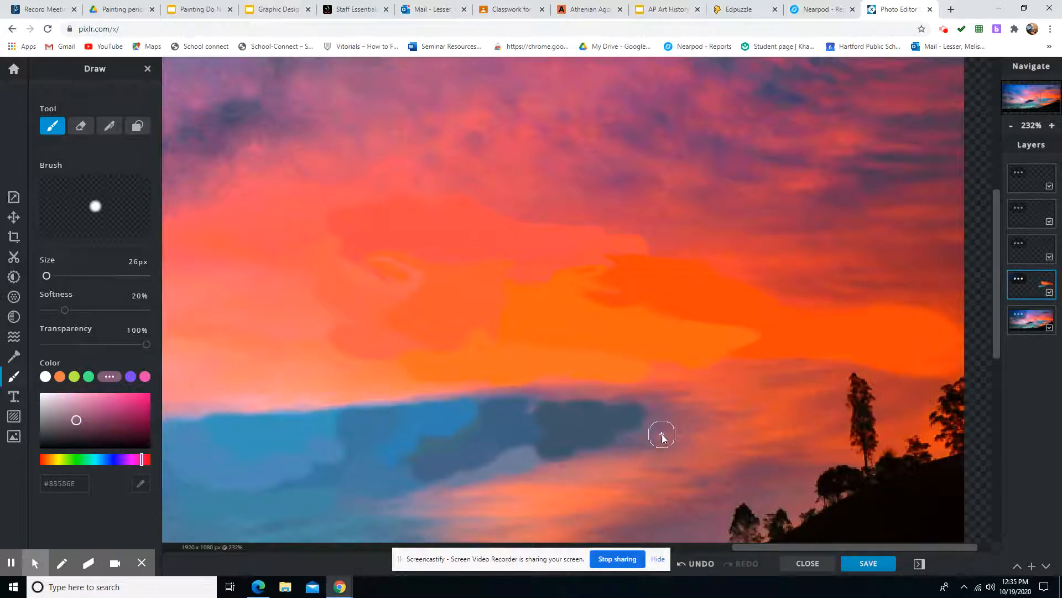
mouse_move(662, 435)
left_mouse_down()
mouse_move(648, 432)
mouse_move(657, 417)
mouse_move(640, 408)
mouse_move(612, 409)
mouse_move(645, 434)
mouse_move(614, 439)
mouse_move(632, 418)
left_mouse_up()
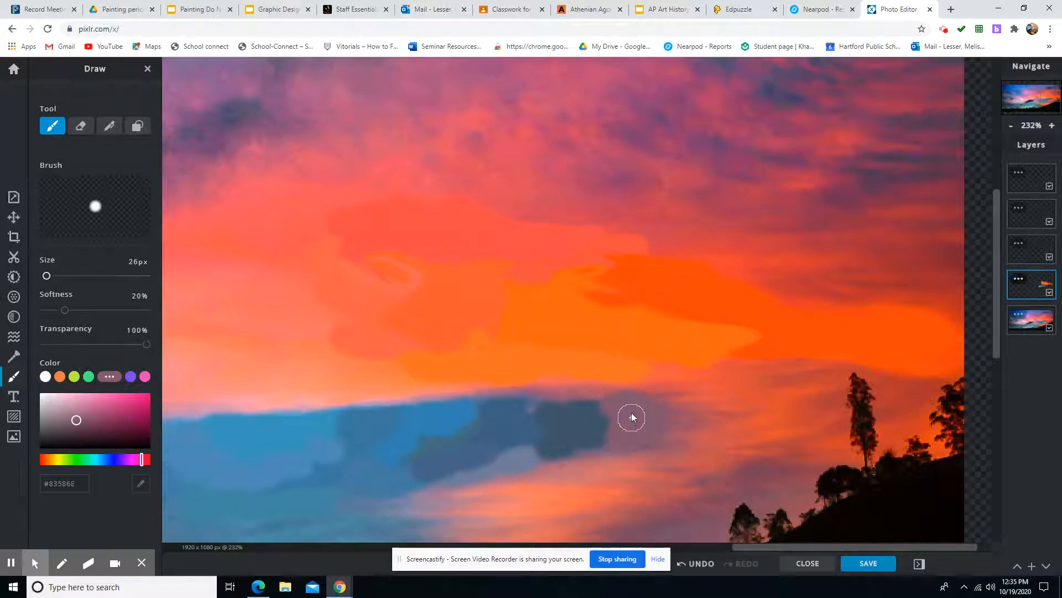
Paint the cloud's right tip with sampled #A45260 and the mauve band along its upper right edge with #A95B68
left_click(142, 485)
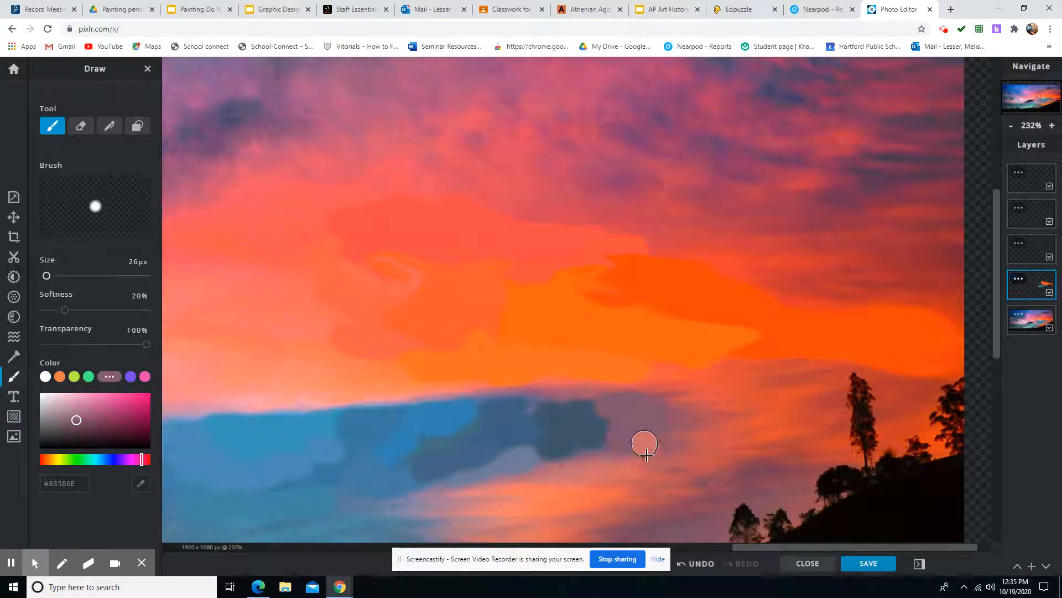
left_click(686, 421)
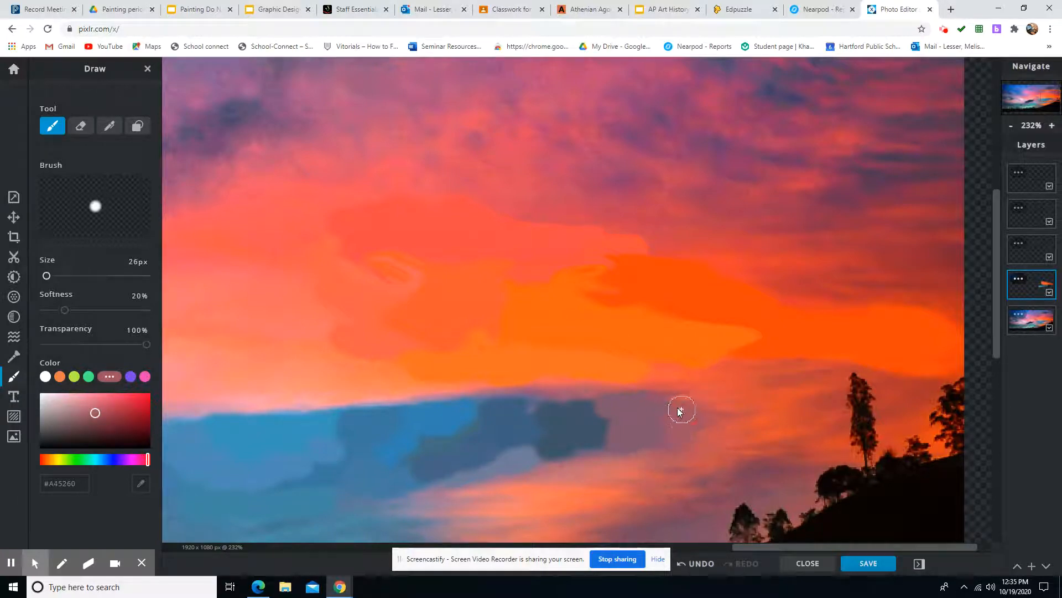
mouse_move(680, 404)
left_mouse_down()
mouse_move(658, 401)
mouse_move(669, 437)
left_mouse_up()
left_click(583, 393, "alt")
mouse_move(588, 395)
left_mouse_down()
mouse_move(531, 399)
mouse_move(672, 386)
left_mouse_up()
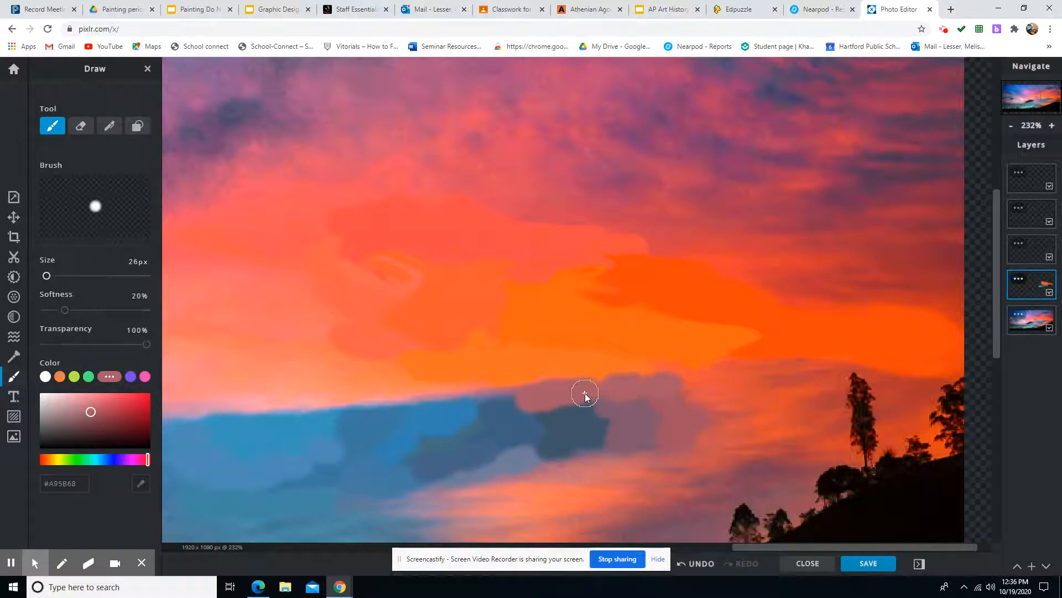
Paint the light pink band just above the blue cloud with sampled #FD7B71, #FE8C86 and #FD8370
left_click(141, 483)
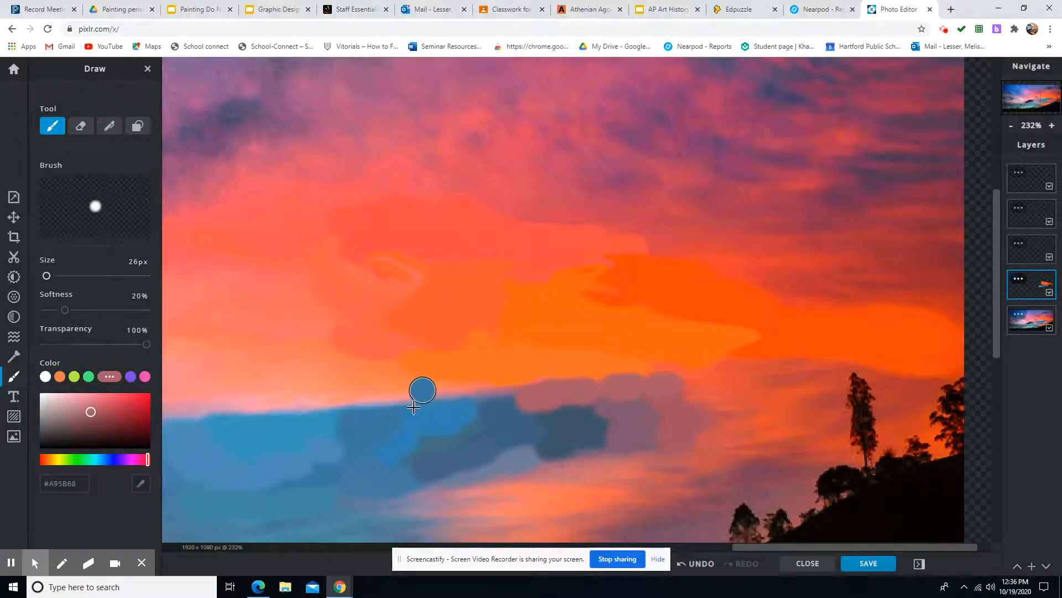
left_click(465, 390)
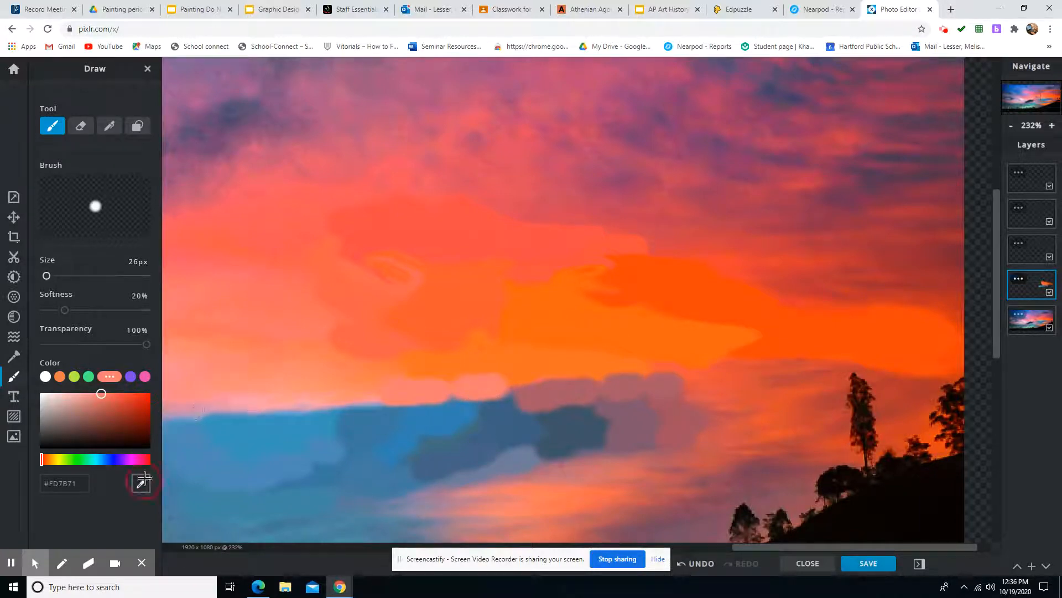
left_click(194, 395)
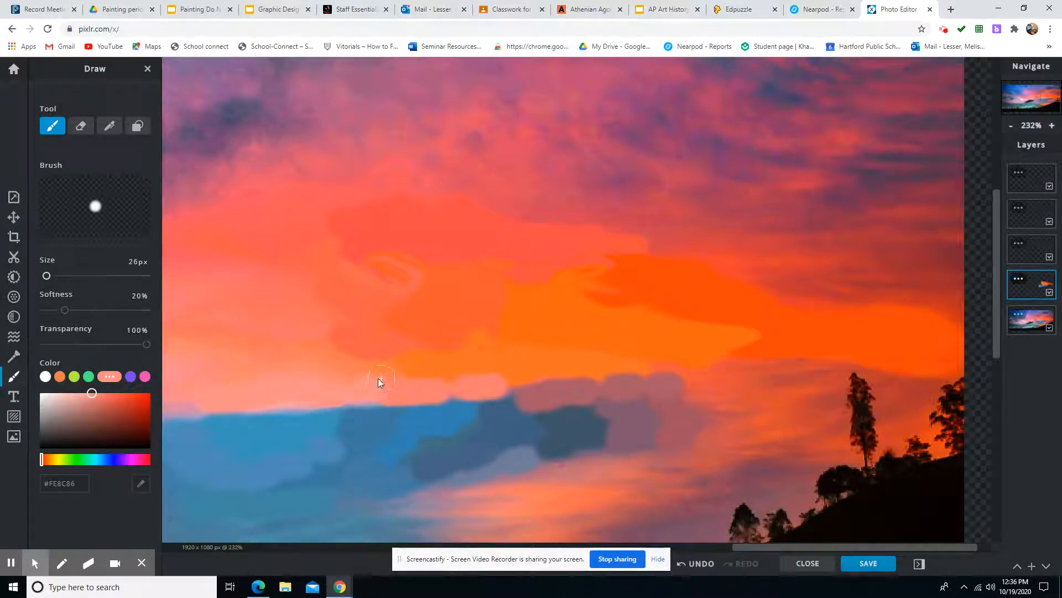
left_click(140, 484)
left_click(235, 359)
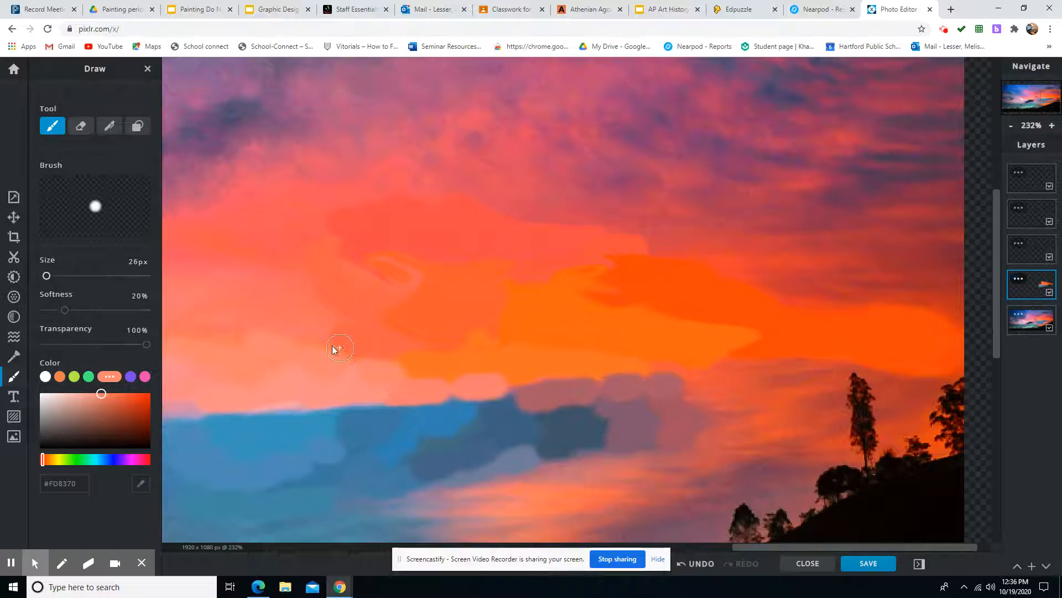
Paint the coral sky area above the light pink band with sampled #FC6863 and #FF6B5E
left_click(142, 484)
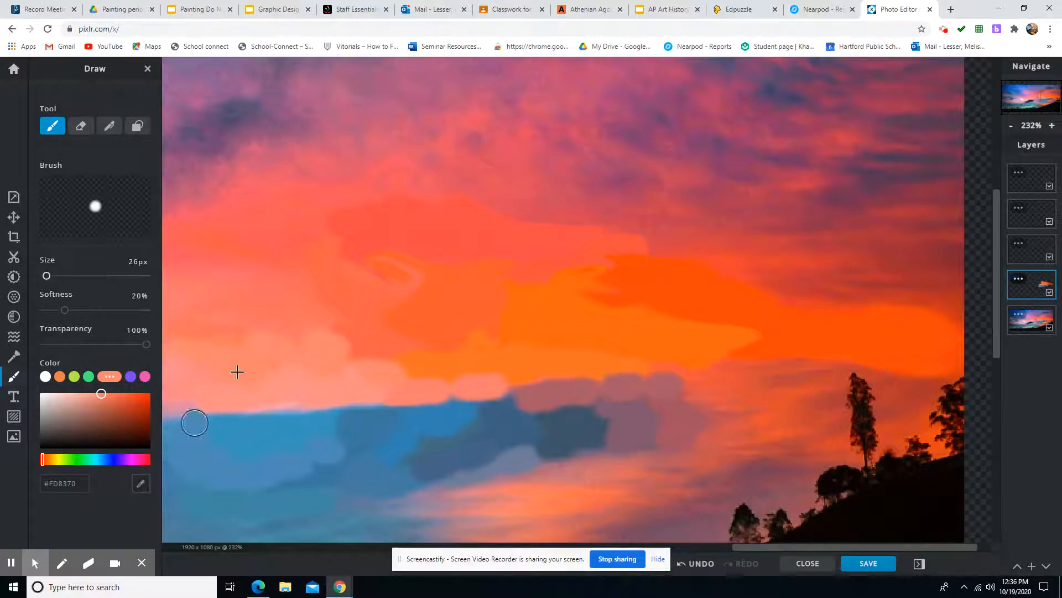
left_click(290, 327)
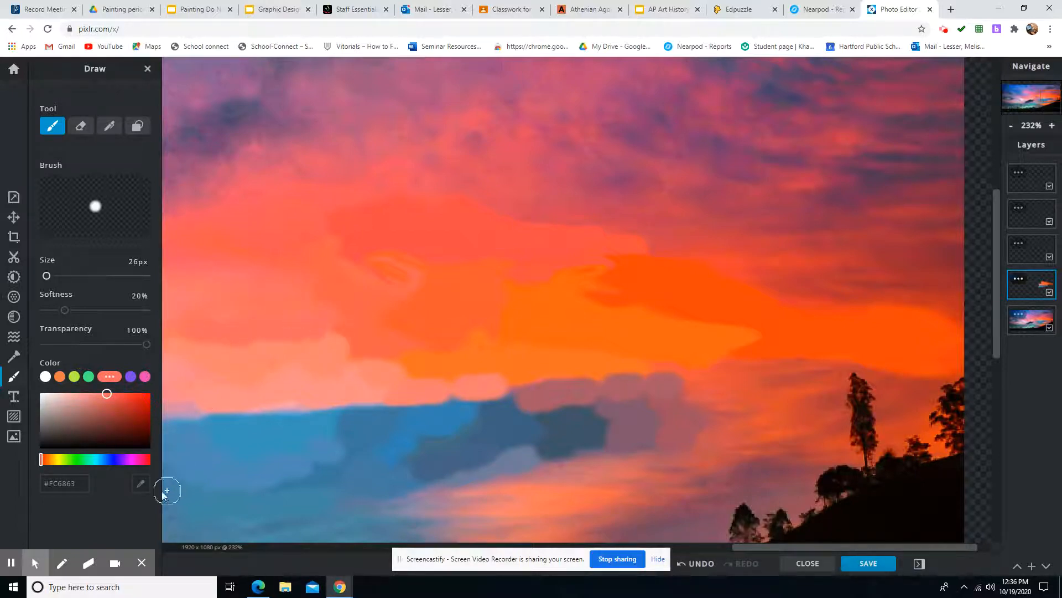
left_click(141, 484)
left_click(288, 303)
left_click(251, 308)
Paint the upper left part of the coral sky with sampled #FD6668 and #FE5D55
left_click(142, 487)
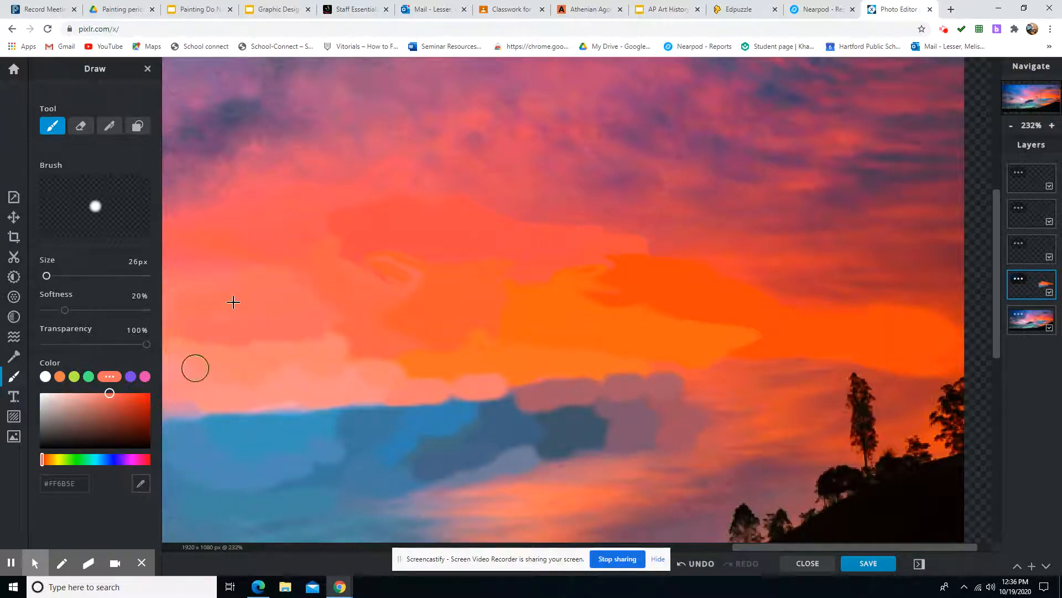
left_click(228, 278)
left_click_drag(189, 275, 186, 275)
left_click(224, 262)
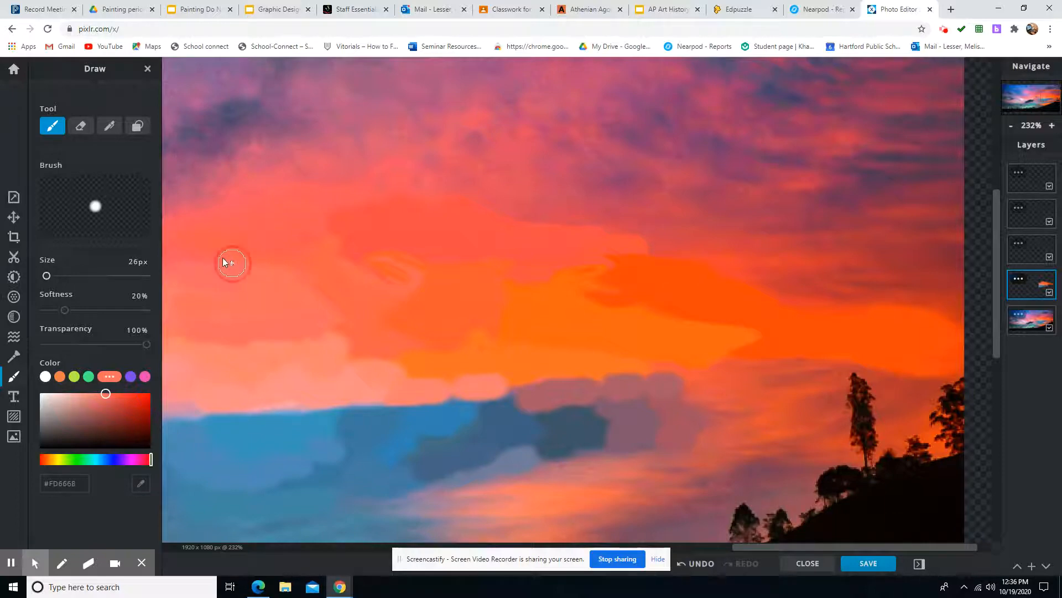
left_click(141, 490)
left_click(299, 256)
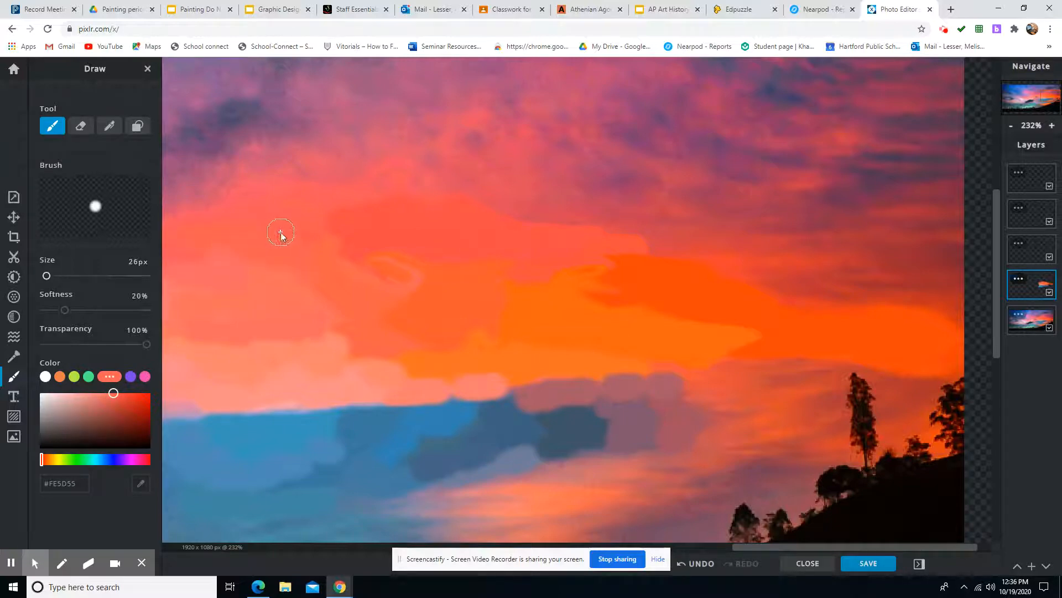
left_click(313, 222)
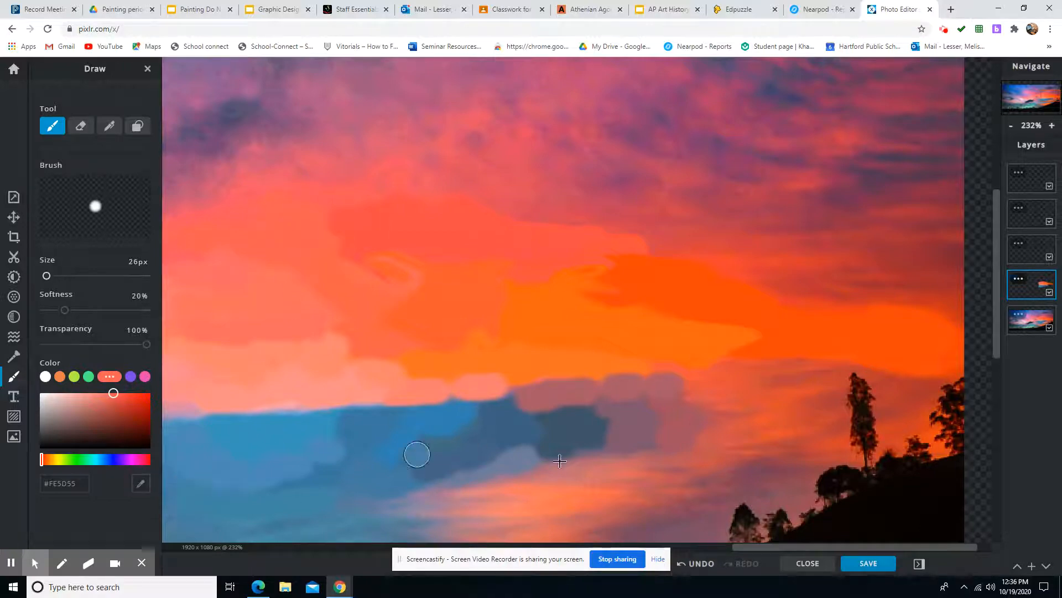
Paint the sky beyond the cloud's right tip with sampled #DB4B49 and #CA4E3A, and below the tip with #AD5057
left_click(701, 391, "alt")
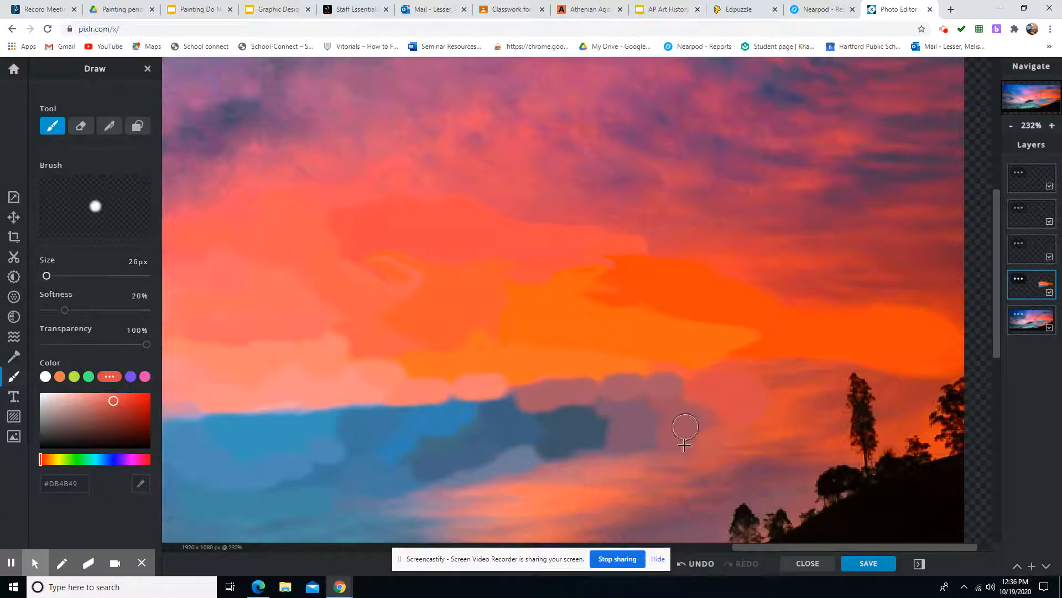
left_click(757, 436, "alt")
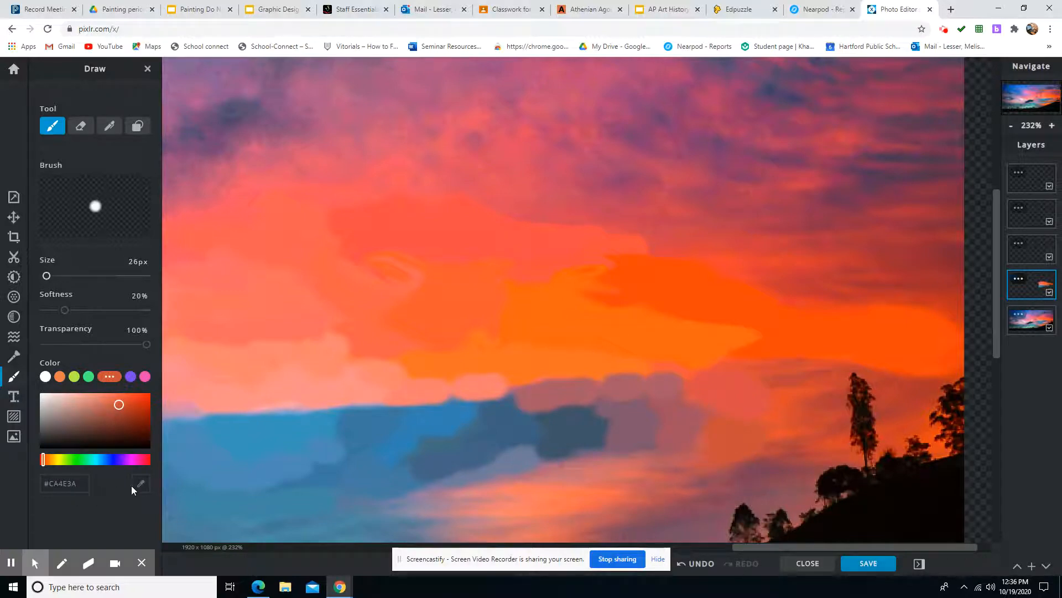
left_click(691, 471, "alt")
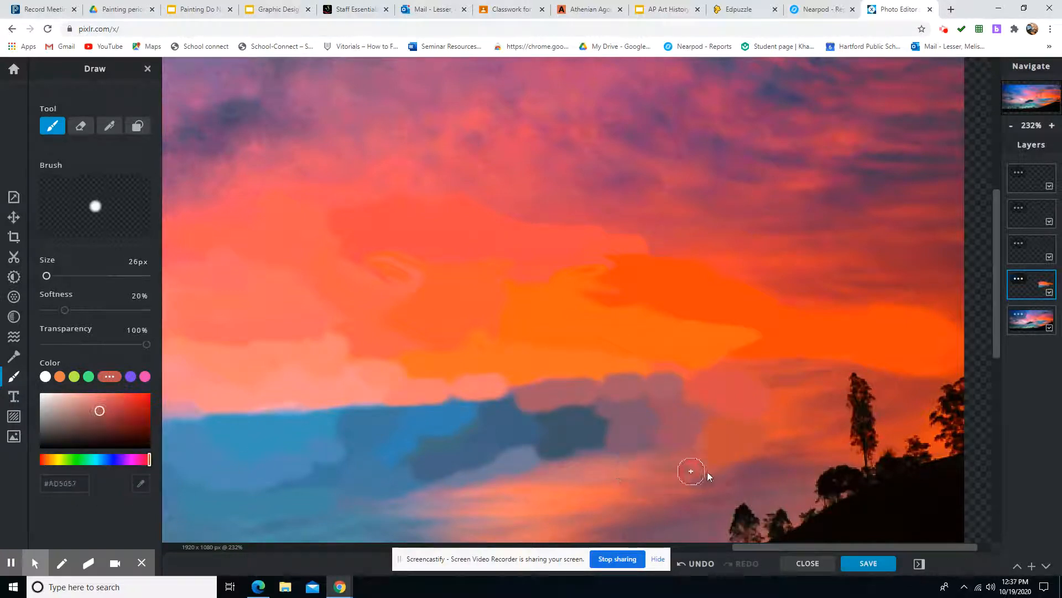
left_click_drag(682, 474, 669, 474)
left_click(637, 461)
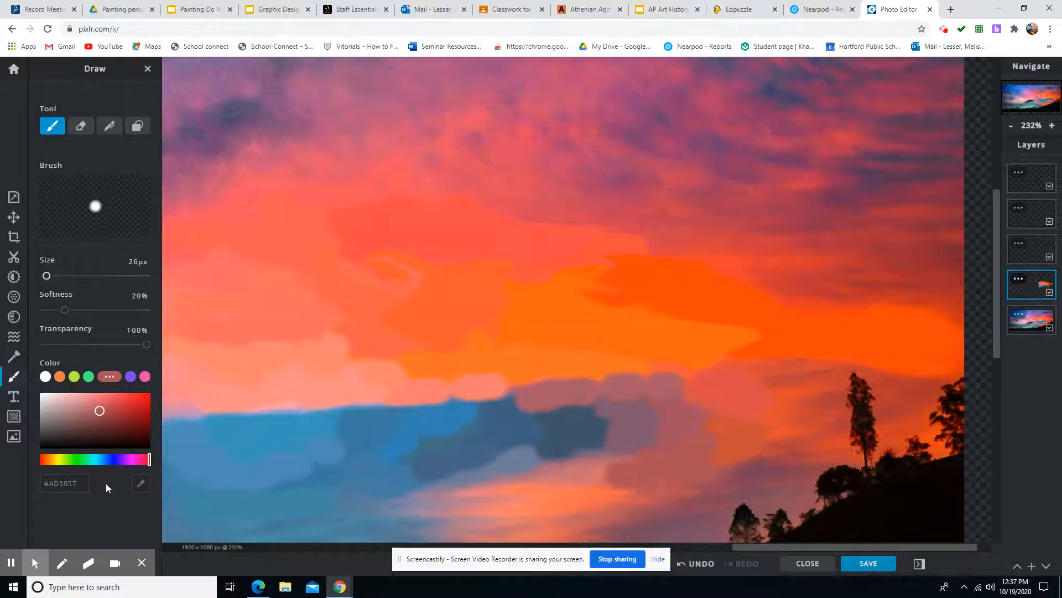
Paint an orange streak under the cloud's right half with sampled #FC765C and a dusty pink streak above it with #C66F77
left_click(141, 483)
left_click(535, 504)
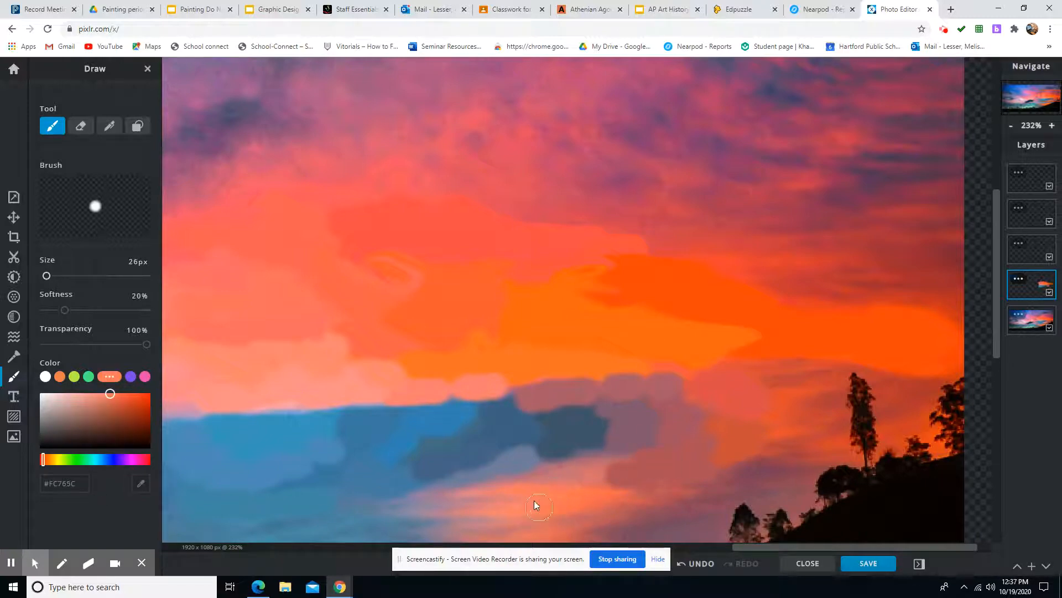
left_click_drag(655, 489, 493, 500)
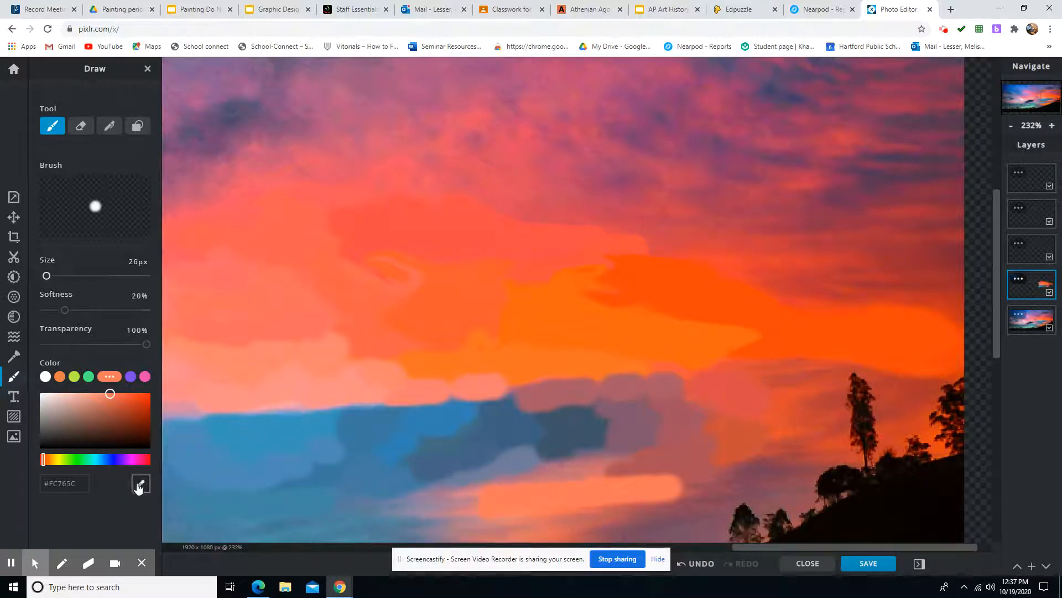
left_click(565, 474)
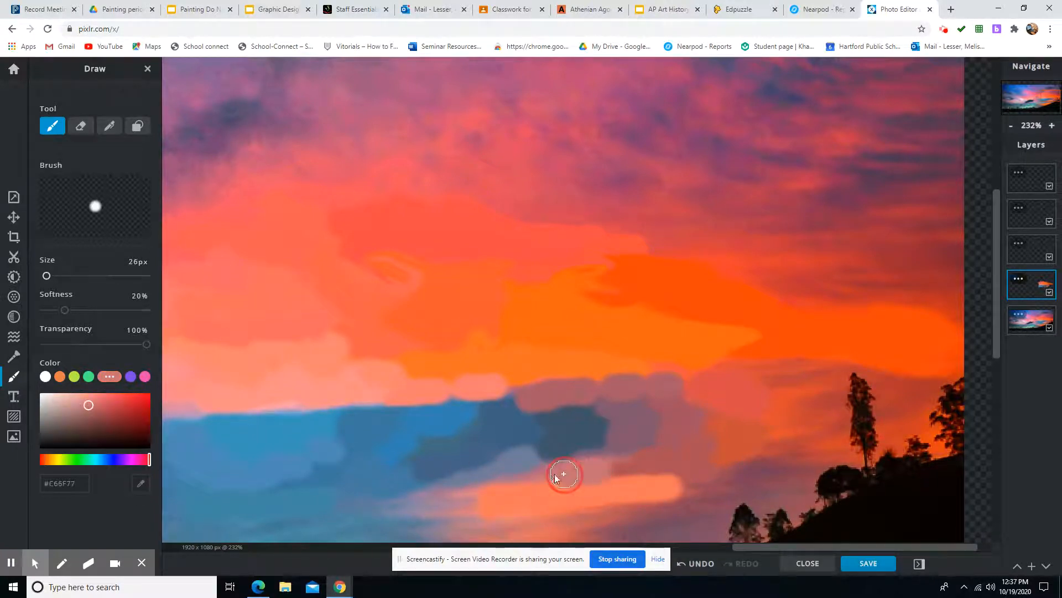
mouse_move(556, 477)
left_mouse_down()
mouse_move(605, 464)
mouse_move(527, 478)
mouse_move(644, 452)
left_mouse_up()
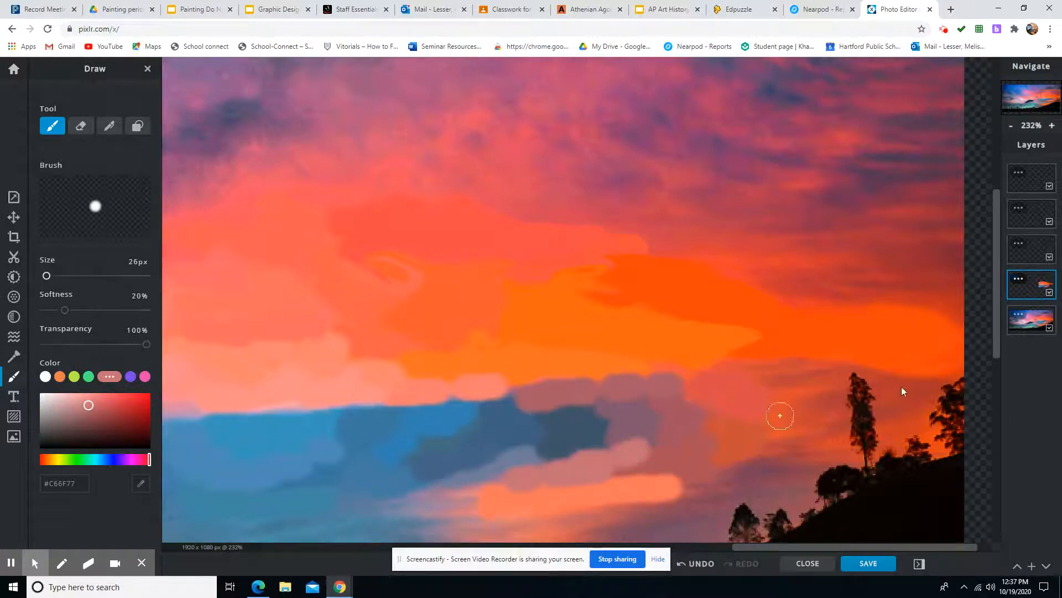
Hide the sunset photo layer and push the coral strokes in the painting's left part together with Liquify to close the gaps
left_click(1050, 328)
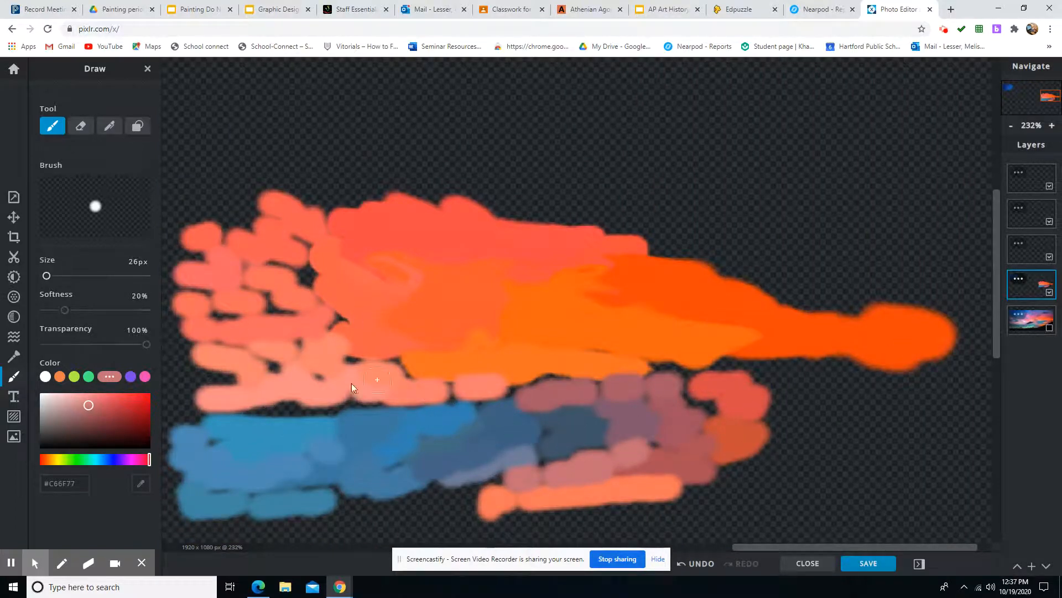
left_click(14, 356)
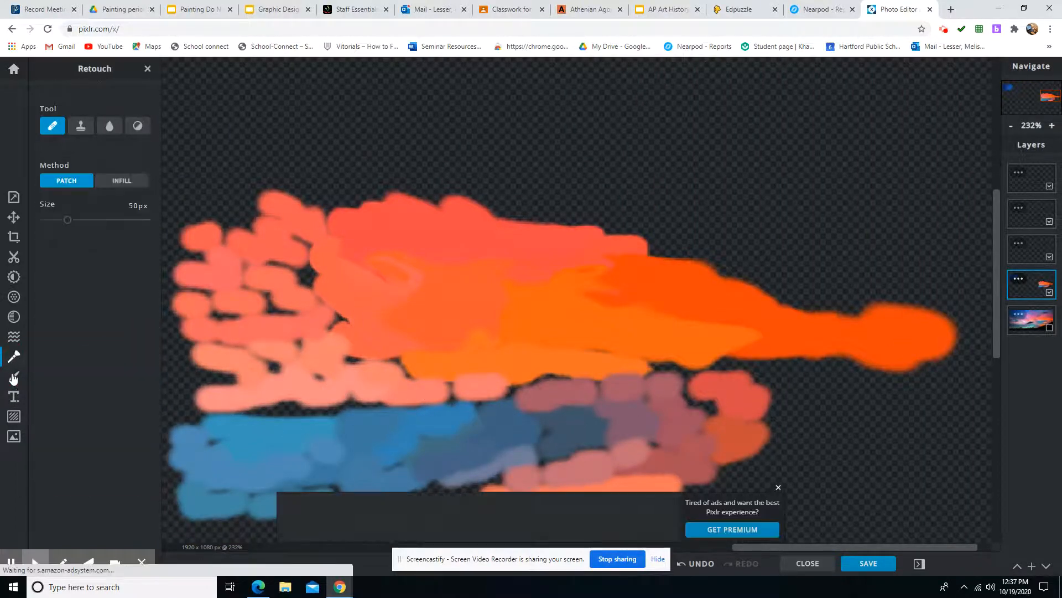
left_click(14, 336)
left_click(222, 328)
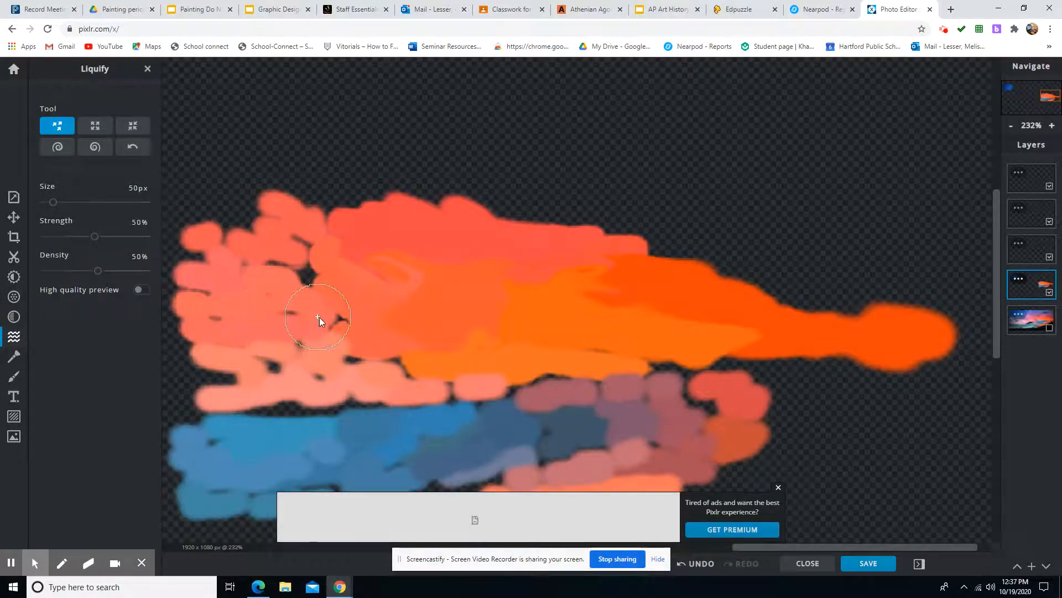
mouse_move(296, 273)
left_mouse_down()
mouse_move(274, 262)
mouse_move(294, 235)
left_mouse_up()
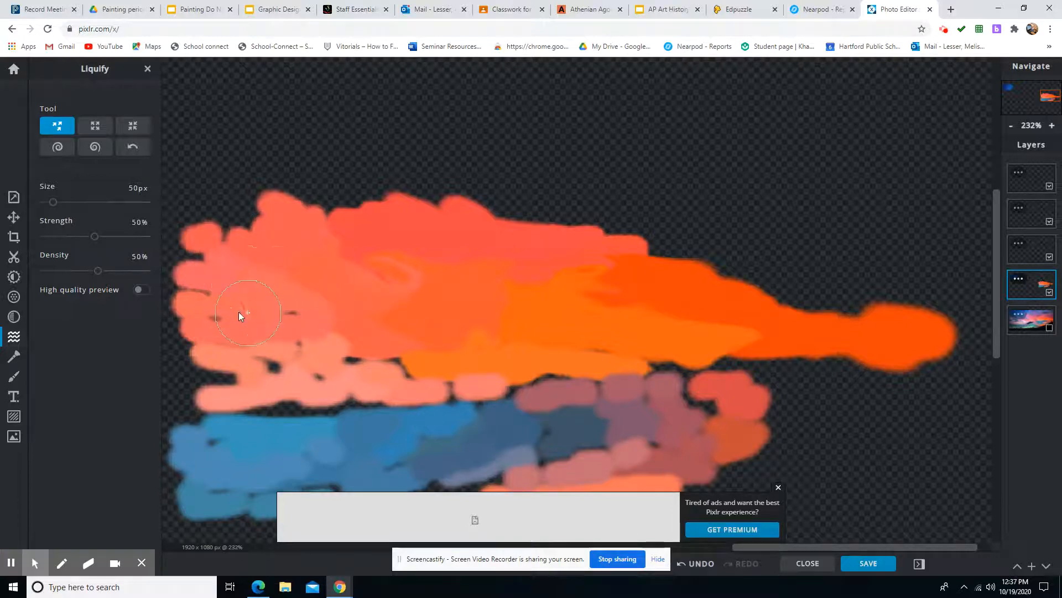
left_click_drag(239, 314, 339, 300)
mouse_move(264, 321)
left_mouse_down()
mouse_move(339, 327)
mouse_move(292, 351)
mouse_move(318, 343)
mouse_move(250, 349)
mouse_move(300, 344)
mouse_move(269, 362)
mouse_move(311, 367)
left_mouse_up()
Liquify the light pink band, the orange area's lower edge and the blue cloud's upper edge to close the gaps between them
mouse_move(207, 324)
left_mouse_down()
mouse_move(239, 342)
mouse_move(244, 367)
mouse_move(219, 392)
mouse_move(304, 377)
mouse_move(377, 382)
mouse_move(358, 369)
mouse_move(408, 370)
mouse_move(356, 361)
mouse_move(476, 382)
mouse_move(463, 386)
mouse_move(546, 377)
left_mouse_up()
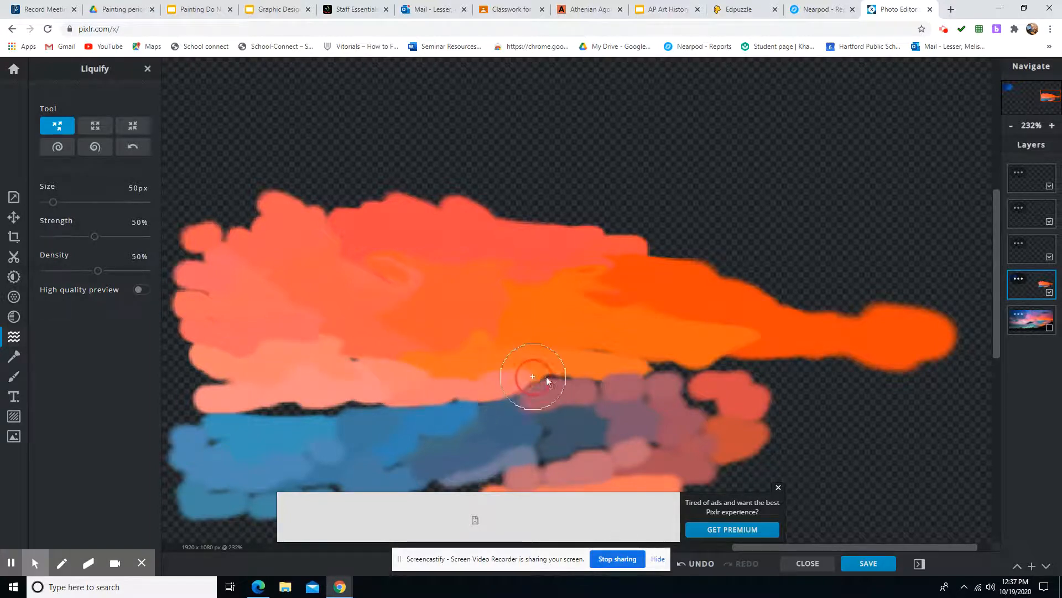
mouse_move(613, 371)
left_mouse_down()
mouse_move(586, 372)
mouse_move(709, 371)
left_mouse_up()
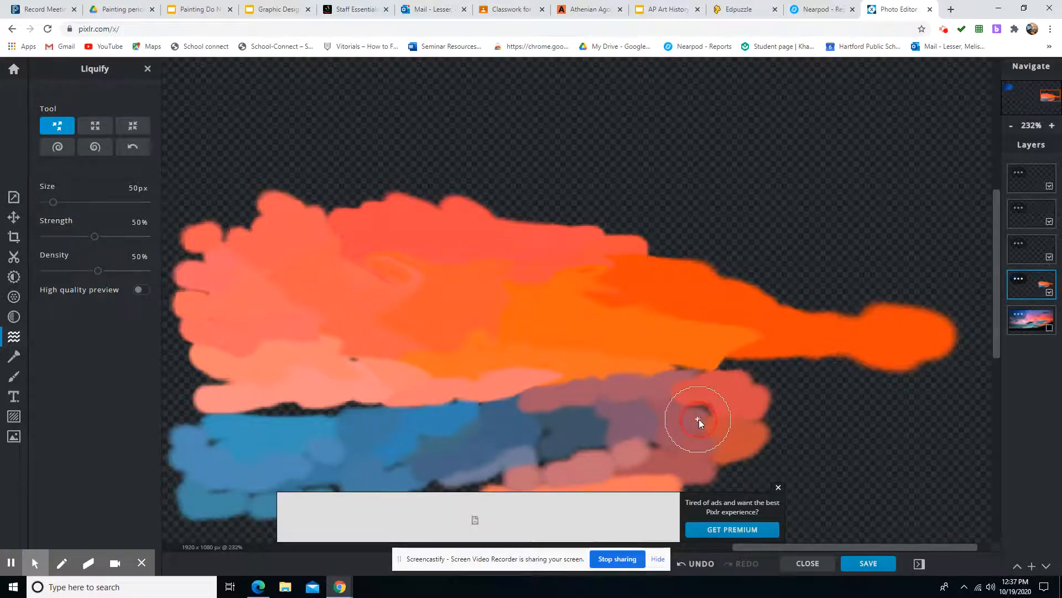
mouse_move(699, 419)
left_mouse_down()
mouse_move(669, 418)
mouse_move(619, 450)
mouse_move(660, 424)
mouse_move(636, 405)
left_mouse_up()
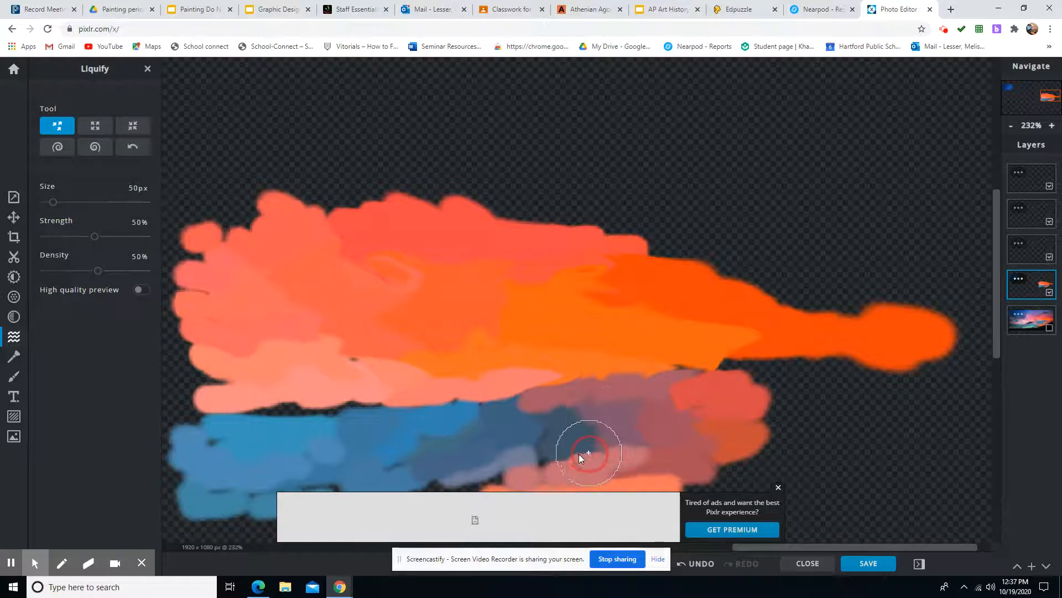
mouse_move(579, 457)
left_mouse_down()
mouse_move(551, 468)
mouse_move(514, 423)
mouse_move(522, 394)
mouse_move(453, 404)
left_mouse_up()
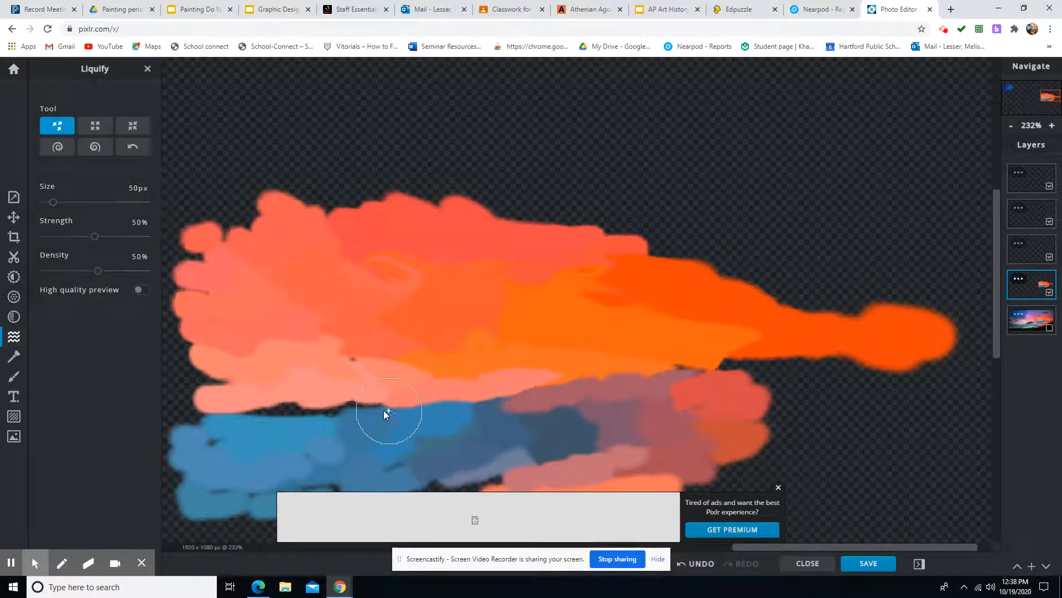
left_click_drag(385, 412, 293, 408)
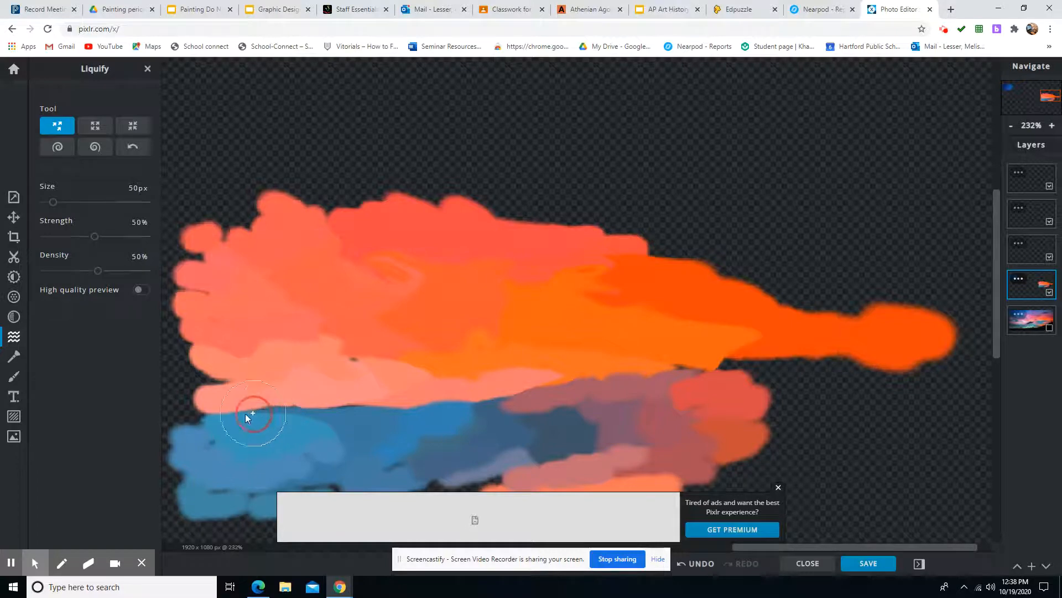
mouse_move(245, 413)
left_mouse_down()
mouse_move(377, 404)
mouse_move(334, 404)
left_mouse_up()
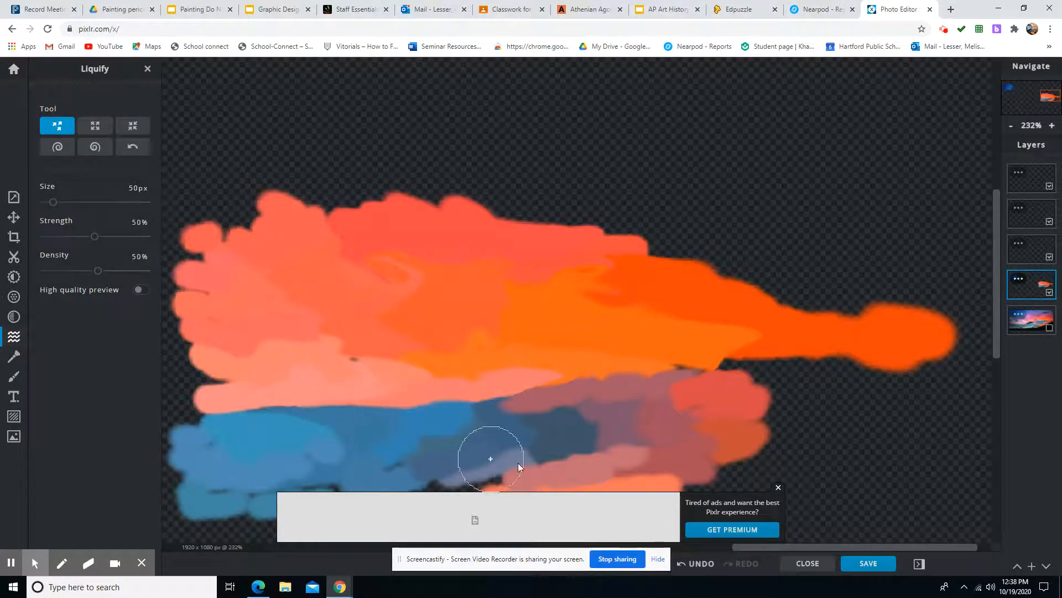
Dismiss the ad banner and Liquify the dusty pink streak and the red and mauve patches at the cloud's right end
left_click(779, 489)
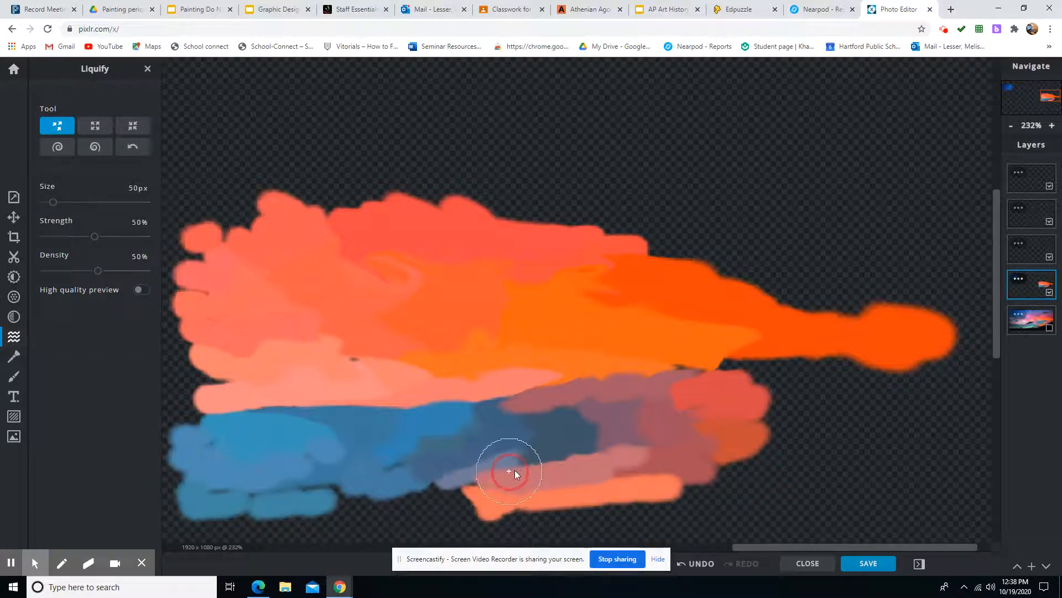
left_click_drag(515, 470, 595, 452)
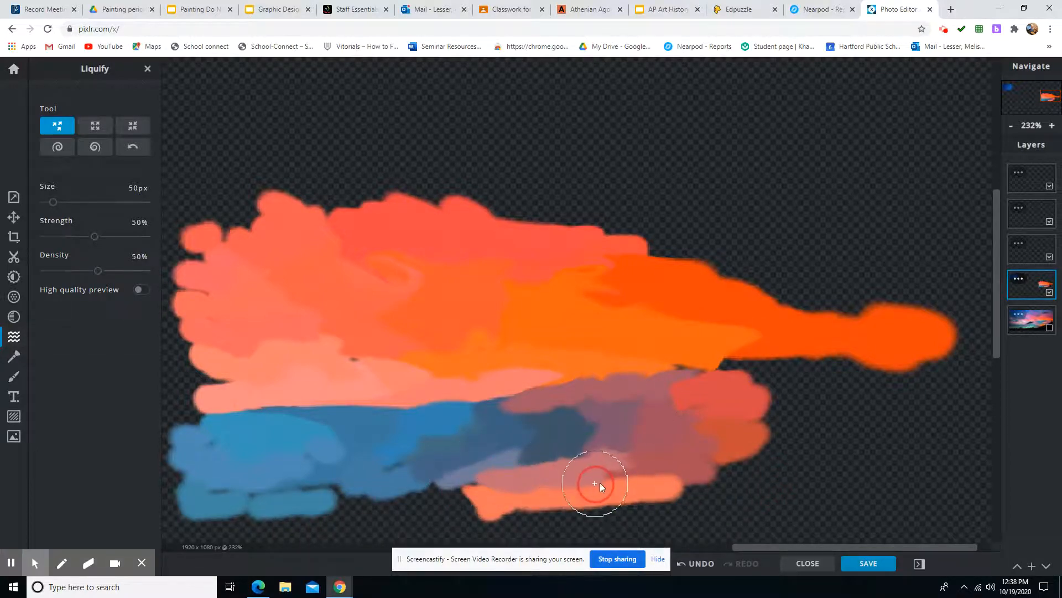
mouse_move(705, 451)
left_mouse_down()
mouse_move(729, 426)
mouse_move(699, 406)
left_mouse_up()
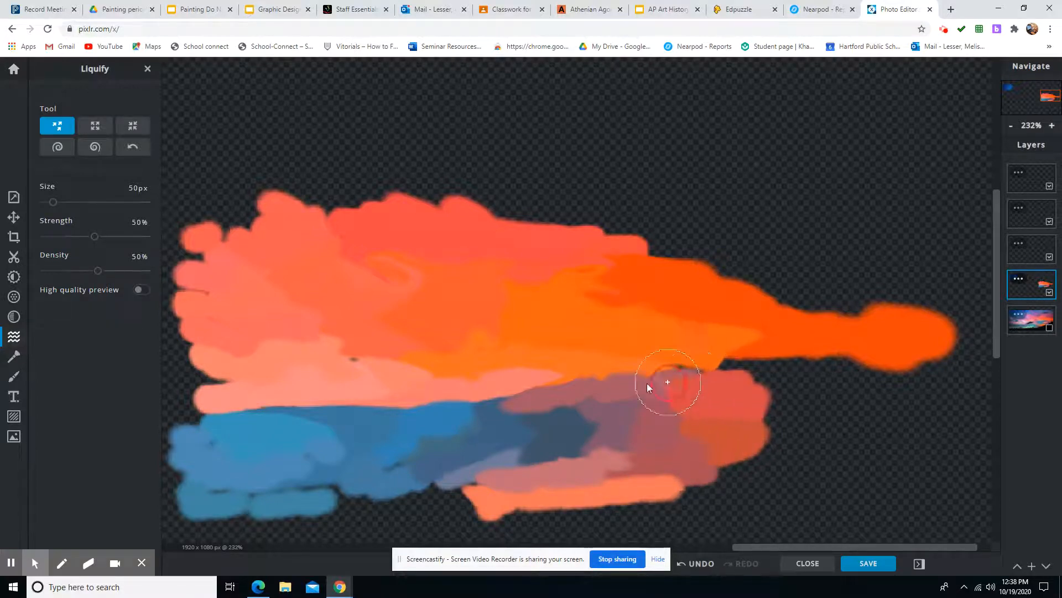
mouse_move(699, 357)
left_mouse_down()
mouse_move(675, 372)
mouse_move(706, 368)
left_mouse_up()
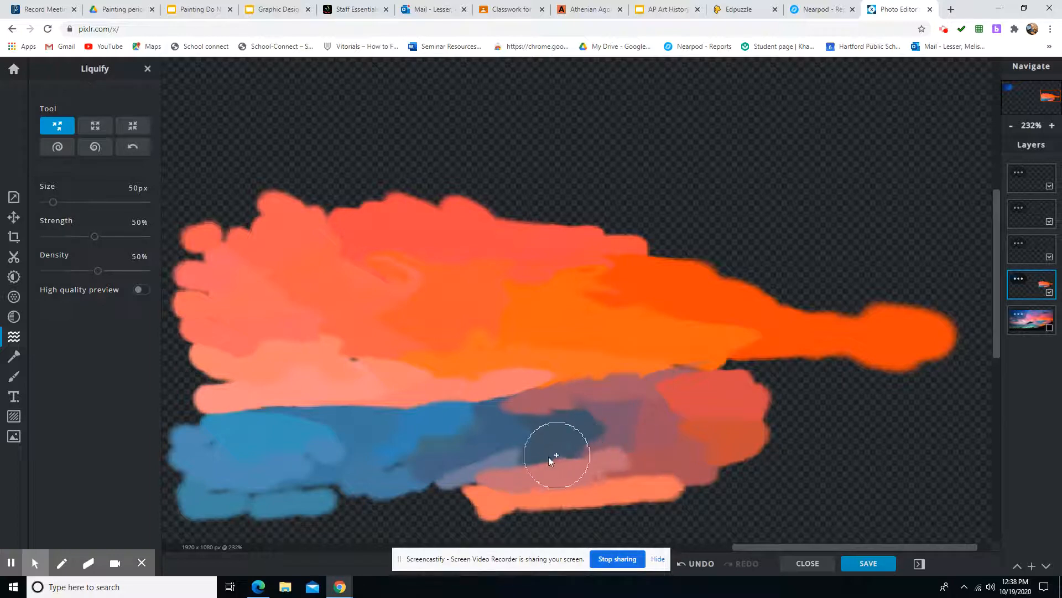
Liquify the blue cloud's middle, left part and lower edge to blend the blues into the dusty pink streak
left_click_drag(549, 457, 494, 458)
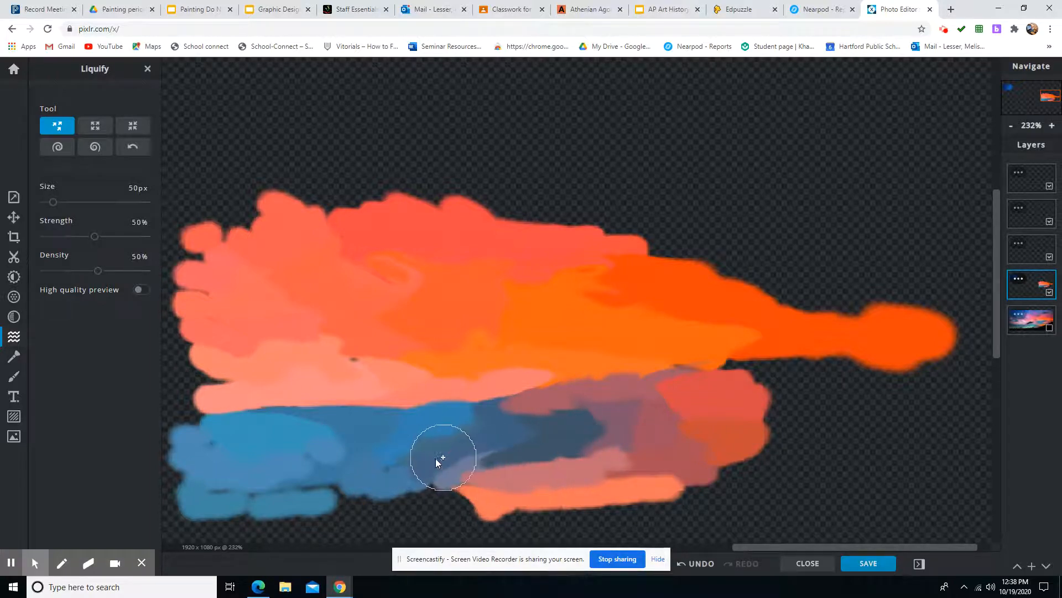
mouse_move(415, 458)
left_mouse_down()
mouse_move(414, 444)
mouse_move(489, 426)
mouse_move(481, 421)
mouse_move(494, 410)
left_mouse_up()
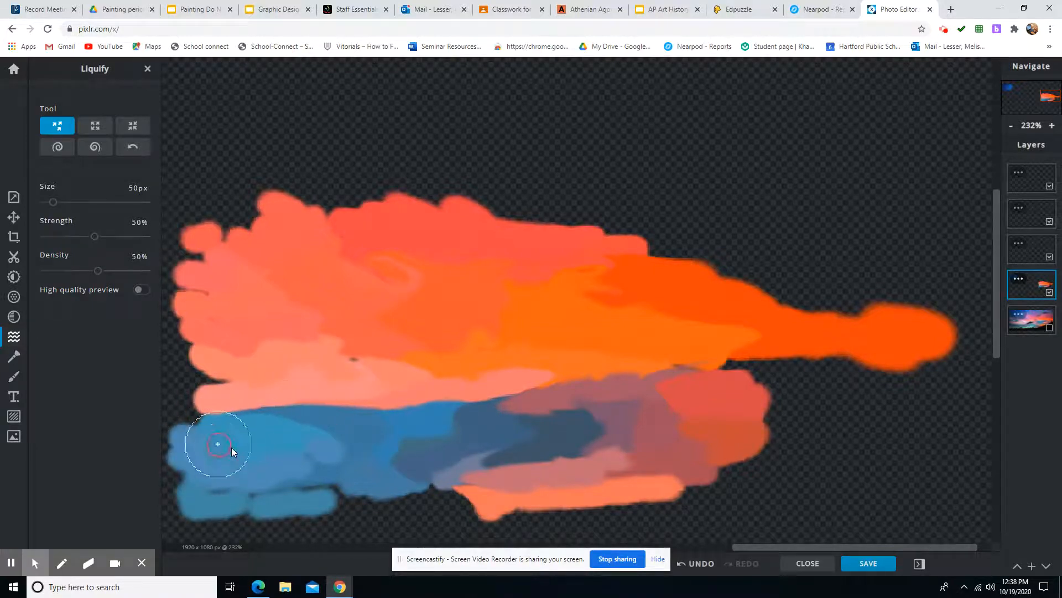
mouse_move(262, 462)
left_mouse_down()
mouse_move(222, 479)
mouse_move(360, 485)
mouse_move(312, 492)
mouse_move(381, 480)
mouse_move(339, 494)
mouse_move(377, 495)
mouse_move(334, 511)
mouse_move(488, 482)
mouse_move(439, 484)
mouse_move(655, 459)
left_mouse_up()
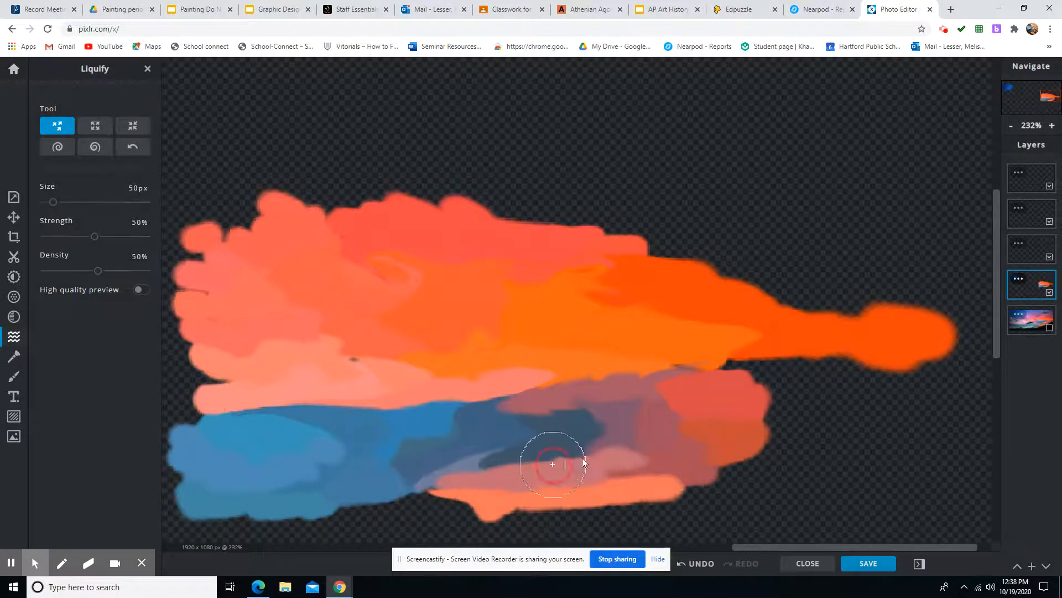
Liquify the dusty pink streak and the red patch's upper edge to close the gaps, and show the sunset photo layer again
mouse_move(582, 458)
left_mouse_down()
mouse_move(577, 471)
mouse_move(669, 470)
left_mouse_up()
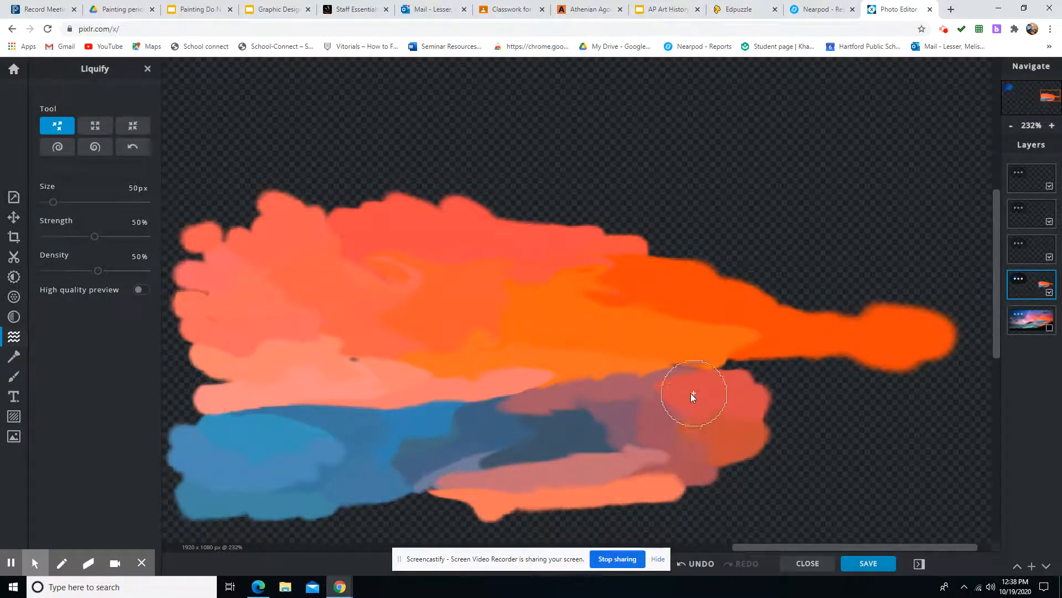
mouse_move(691, 393)
left_mouse_down()
mouse_move(638, 399)
mouse_move(696, 378)
mouse_move(662, 375)
mouse_move(685, 360)
mouse_move(670, 364)
mouse_move(726, 350)
mouse_move(675, 372)
mouse_move(714, 351)
mouse_move(630, 363)
left_mouse_up()
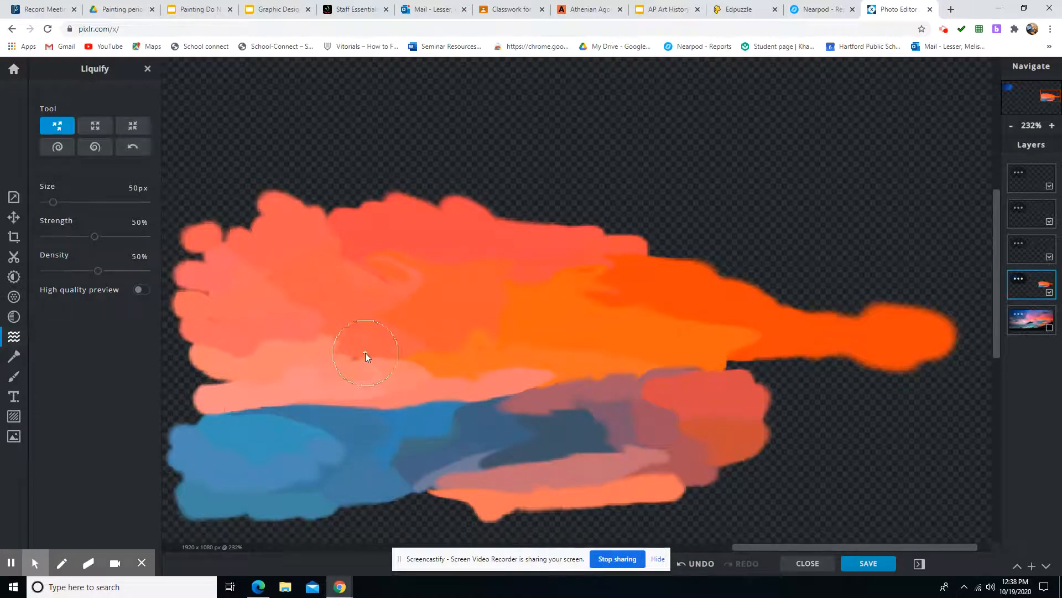
left_click(1049, 329)
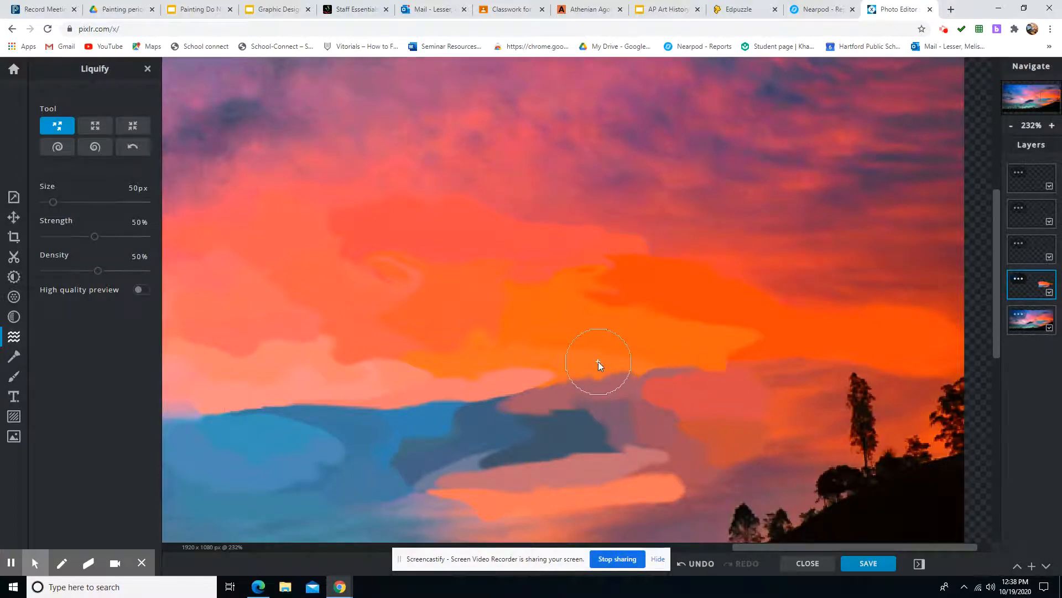
Set the drawing brush to 4 px and sample the dark brown #1D0703 from the tall tree on the hill
scroll(599, 360, "down", 5)
scroll(599, 361, "down", 1)
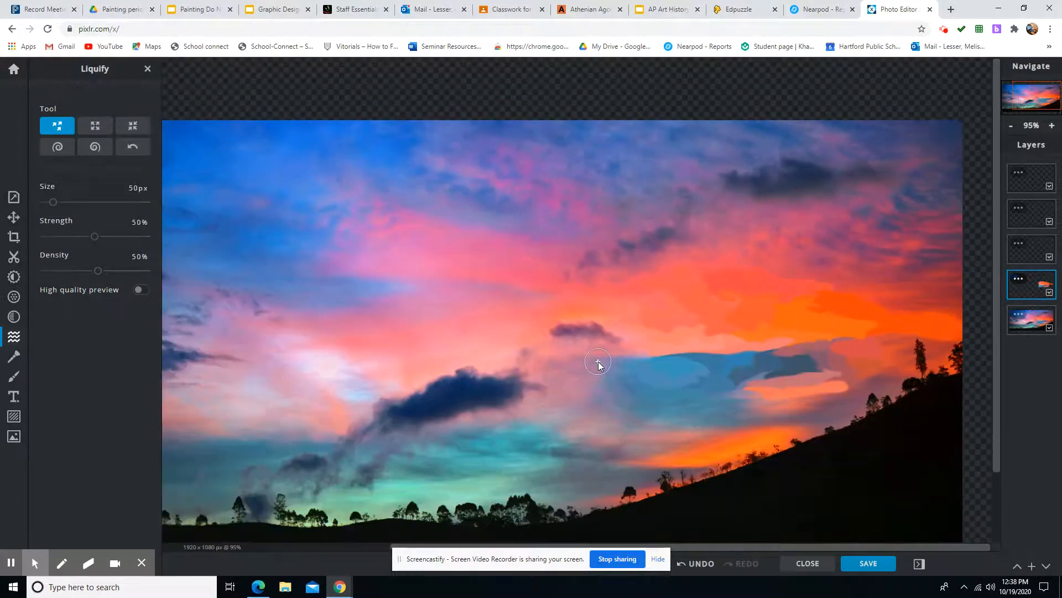
scroll(598, 363, "down", 2)
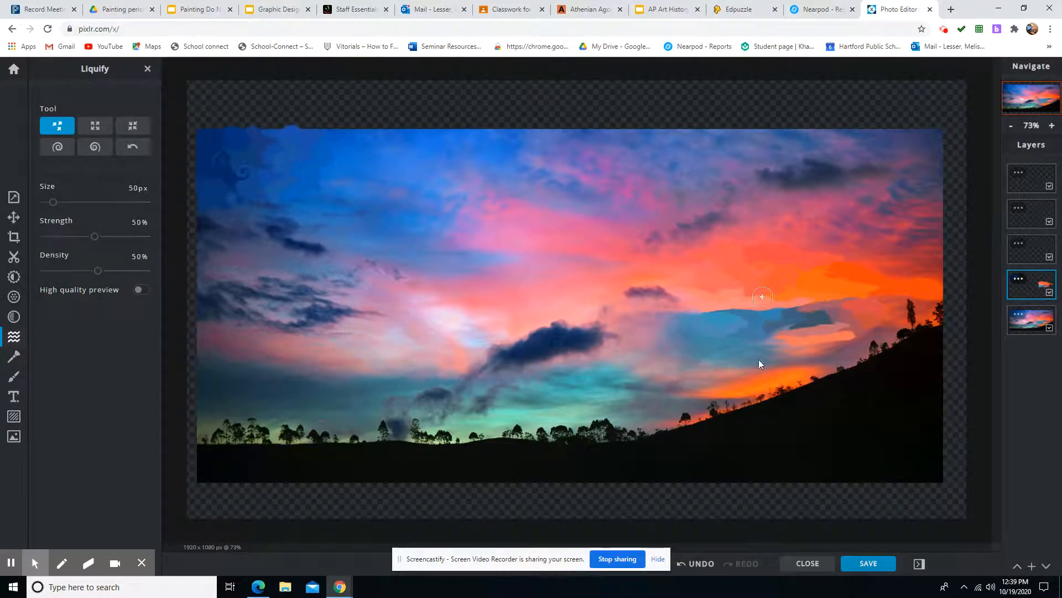
scroll(862, 435, "up", 2)
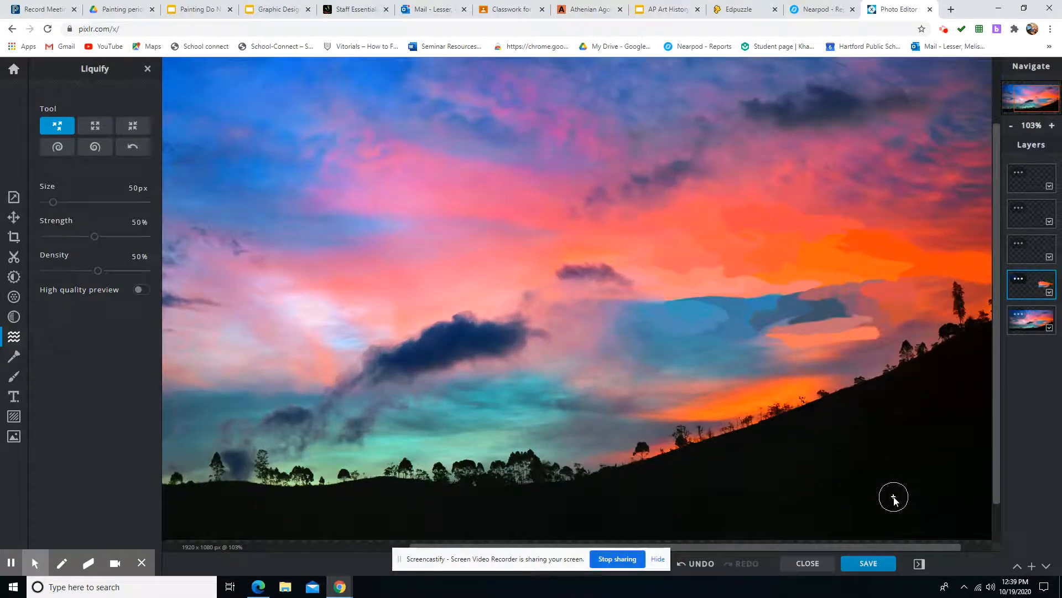
left_click_drag(870, 493, 761, 420)
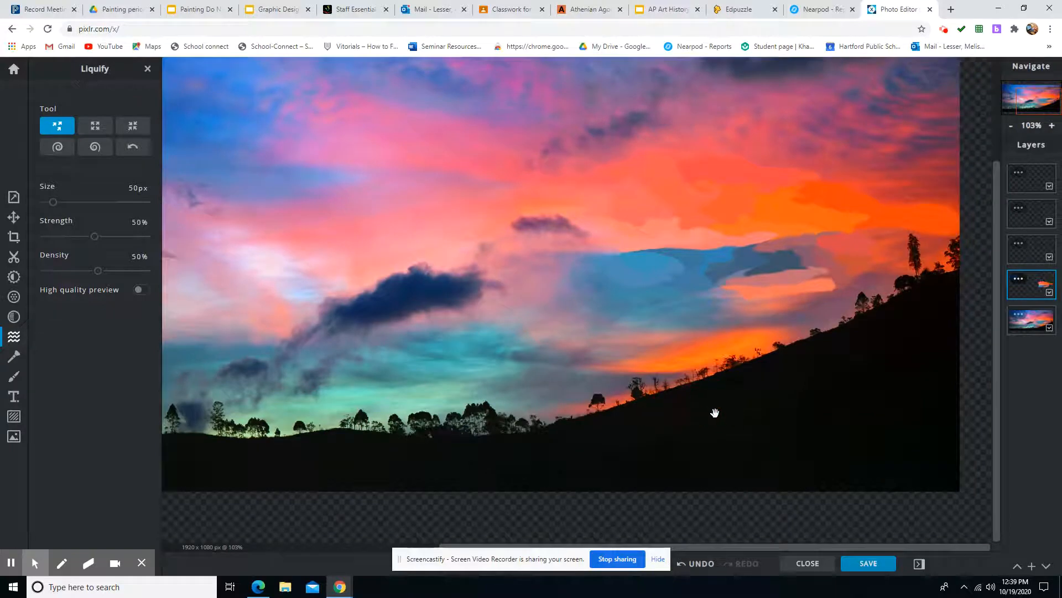
scroll(903, 372, "up", 2)
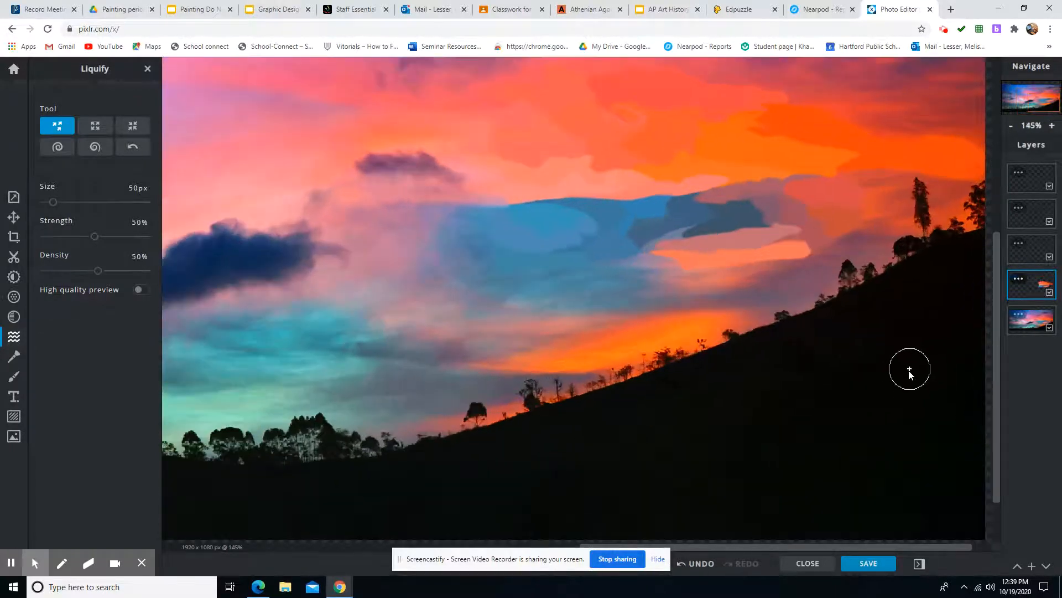
left_click_drag(911, 374, 840, 361)
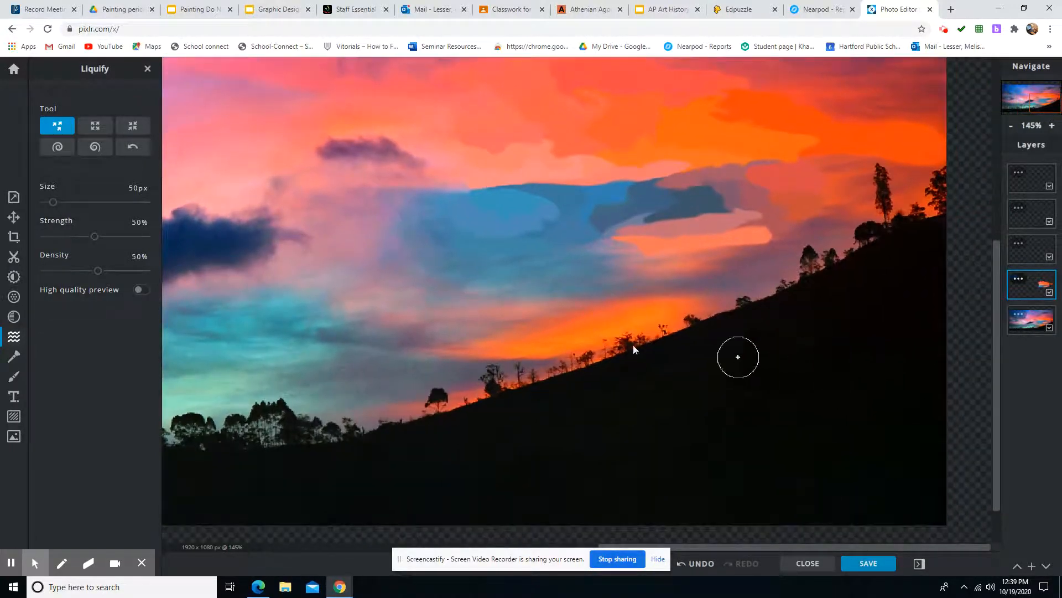
left_click(14, 376)
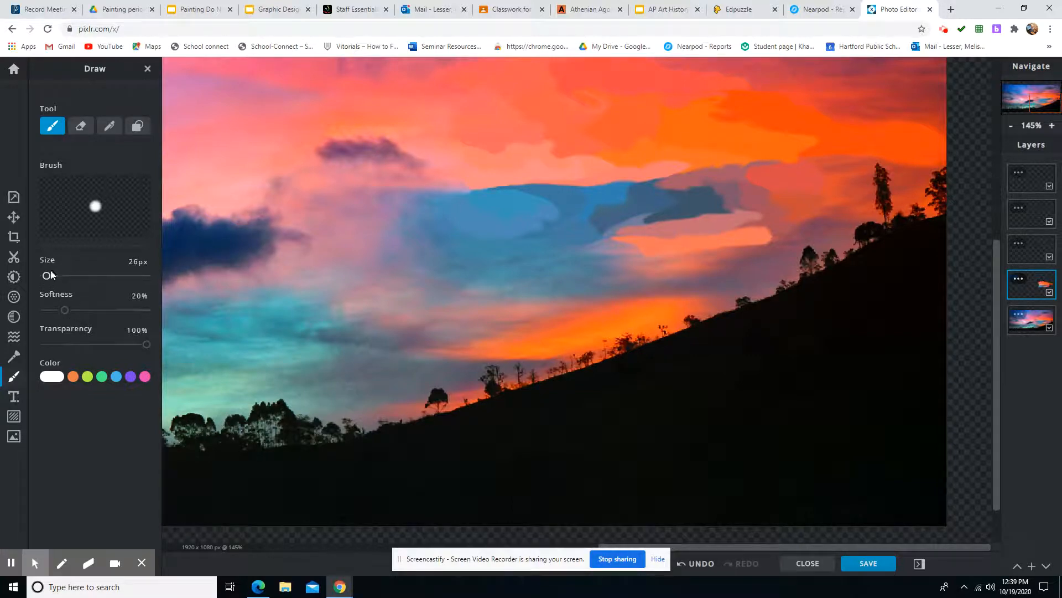
left_click_drag(46, 281, 46, 280)
left_click(52, 376)
left_click(142, 484)
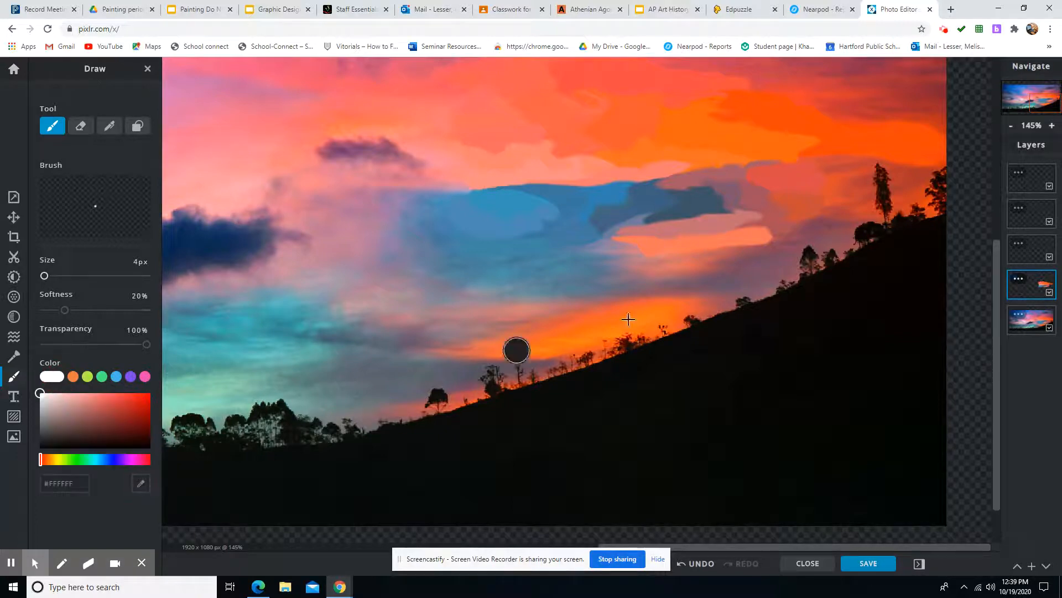
left_click(881, 192)
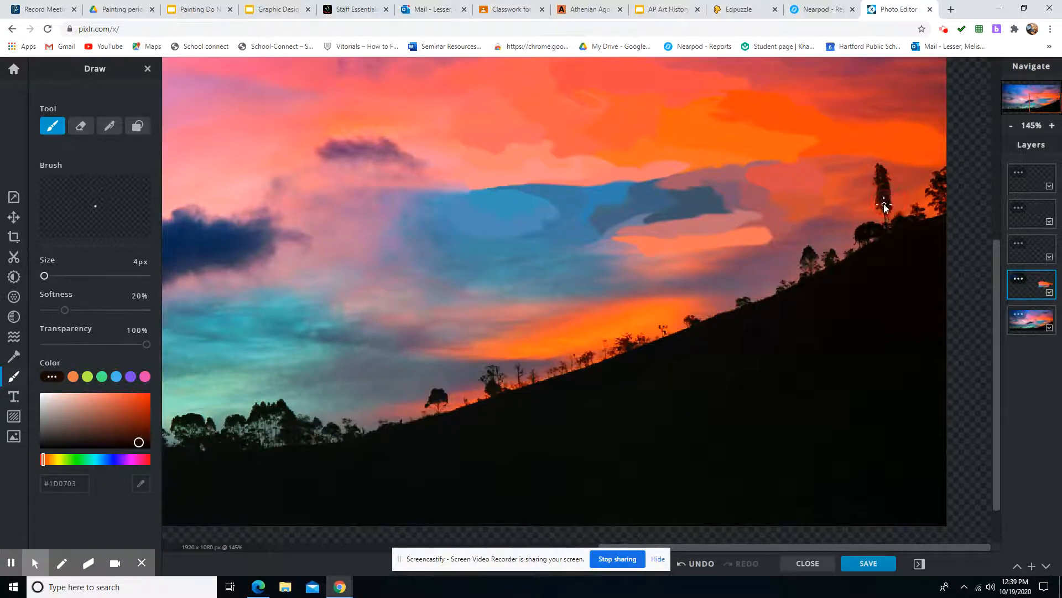
Paint the tree silhouettes along the hill's right slope on the layer above the sky painting, and check them with the photo briefly hidden
left_click(1032, 252)
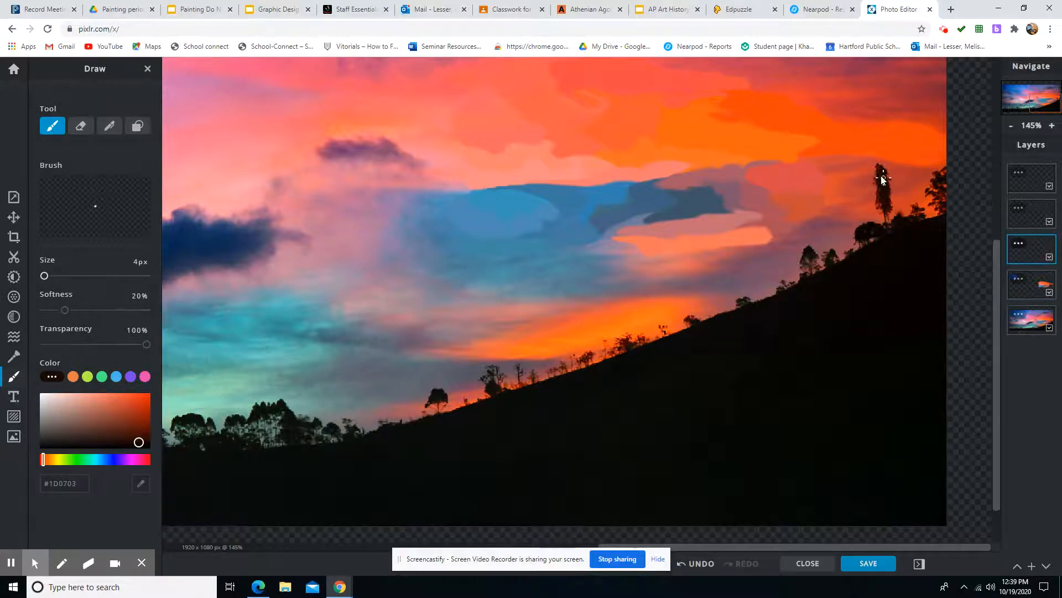
mouse_move(879, 176)
left_mouse_down()
mouse_move(889, 233)
mouse_move(885, 204)
mouse_move(895, 221)
mouse_move(915, 207)
mouse_move(925, 212)
mouse_move(917, 218)
mouse_move(939, 214)
mouse_move(926, 189)
mouse_move(945, 171)
mouse_move(932, 200)
mouse_move(943, 181)
mouse_move(943, 211)
mouse_move(928, 228)
mouse_move(901, 214)
mouse_move(856, 237)
mouse_move(874, 232)
mouse_move(878, 244)
mouse_move(847, 254)
mouse_move(850, 264)
mouse_move(828, 251)
mouse_move(823, 274)
mouse_move(808, 254)
mouse_move(792, 293)
mouse_move(790, 282)
mouse_move(773, 301)
mouse_move(743, 309)
left_mouse_up()
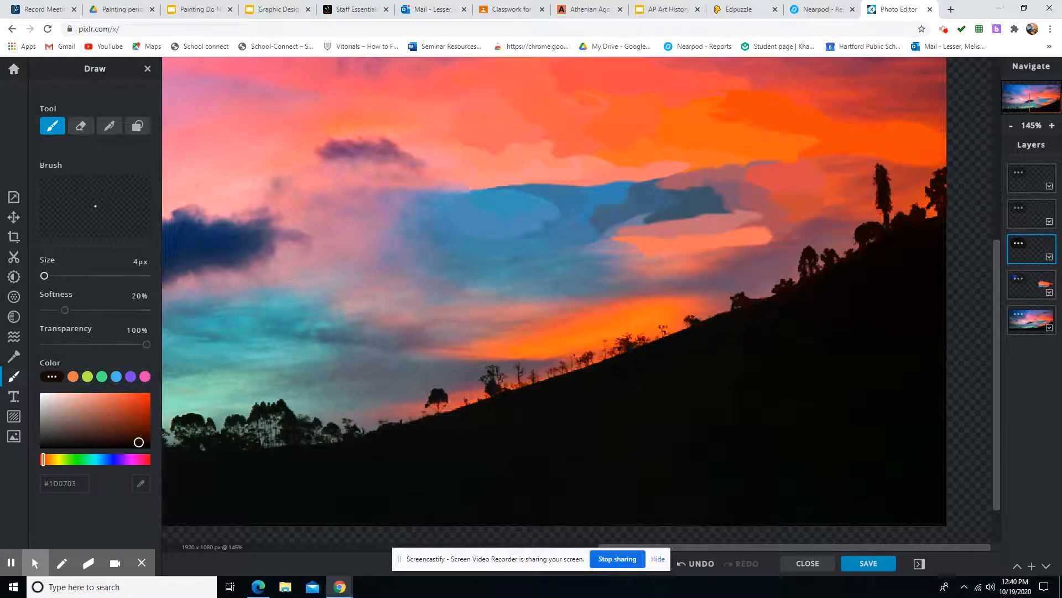
left_click(1049, 327)
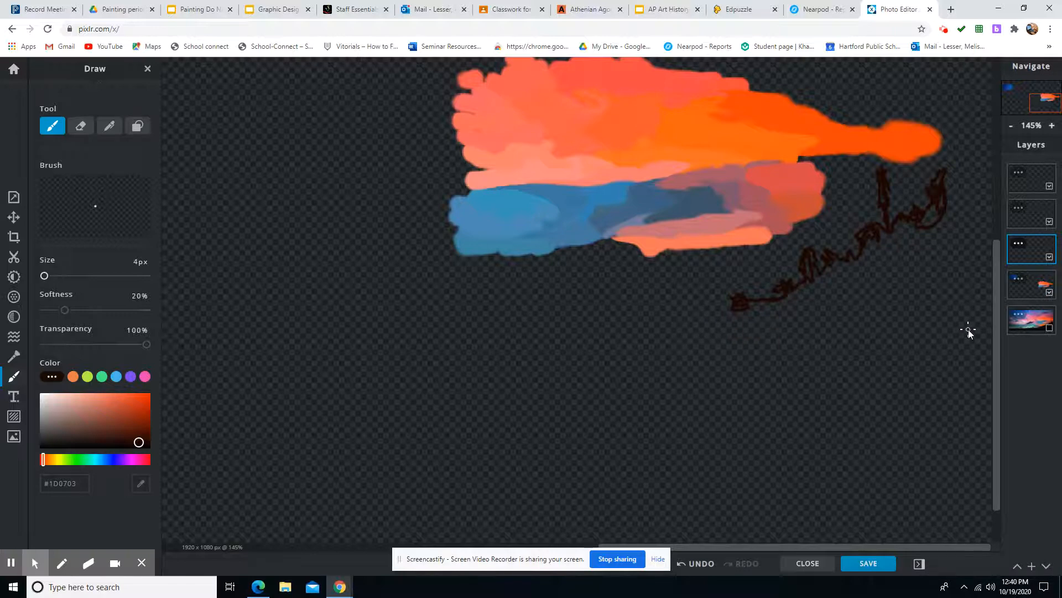
left_click(1049, 328)
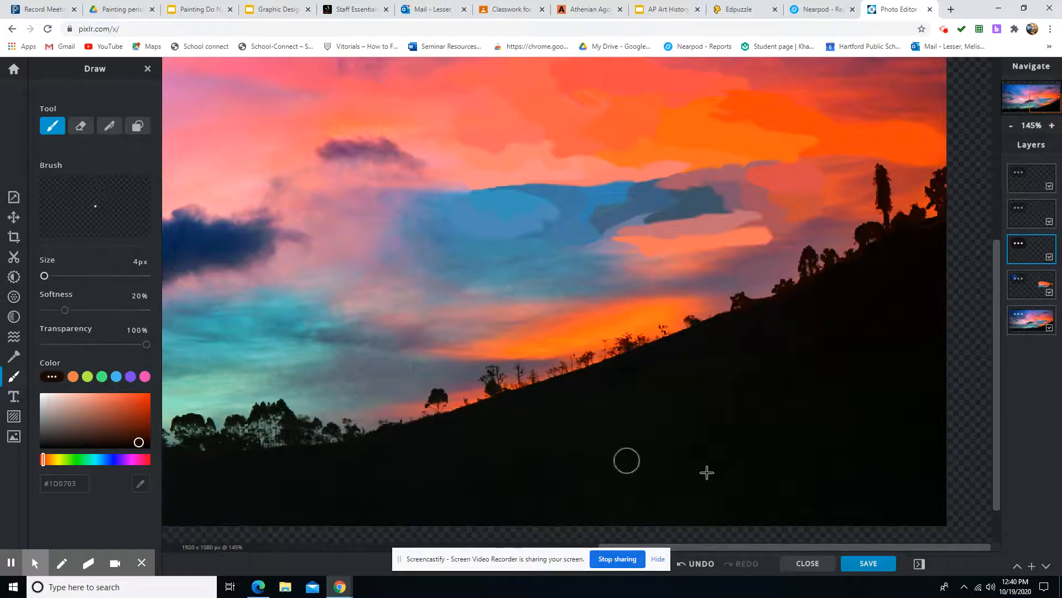
Sample the near-black #050806 from the dark hillside and set the brush size to 90 px
left_click(899, 501, "alt")
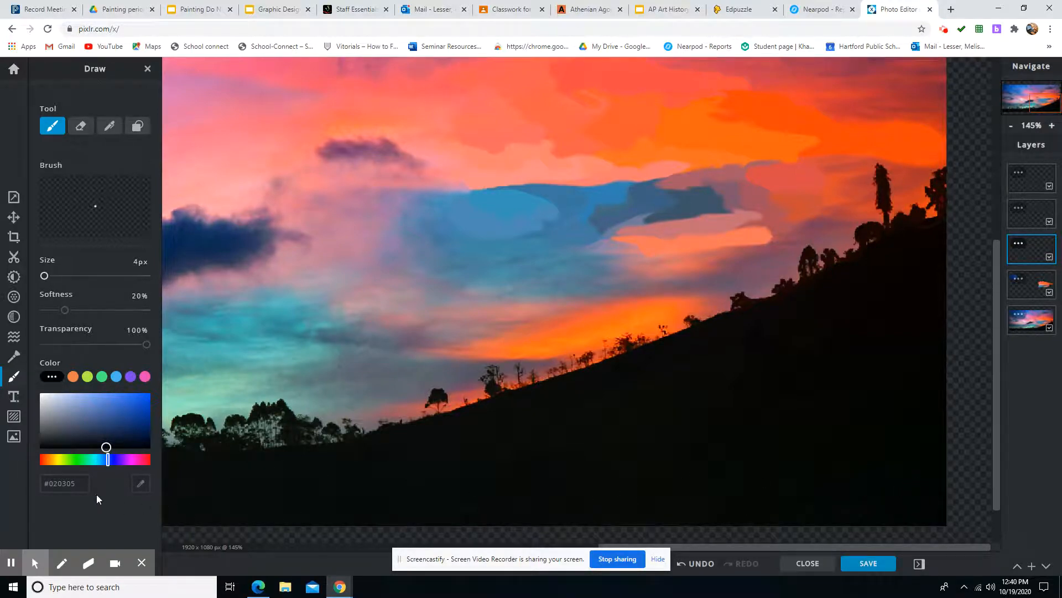
left_click(140, 483)
left_click(815, 523)
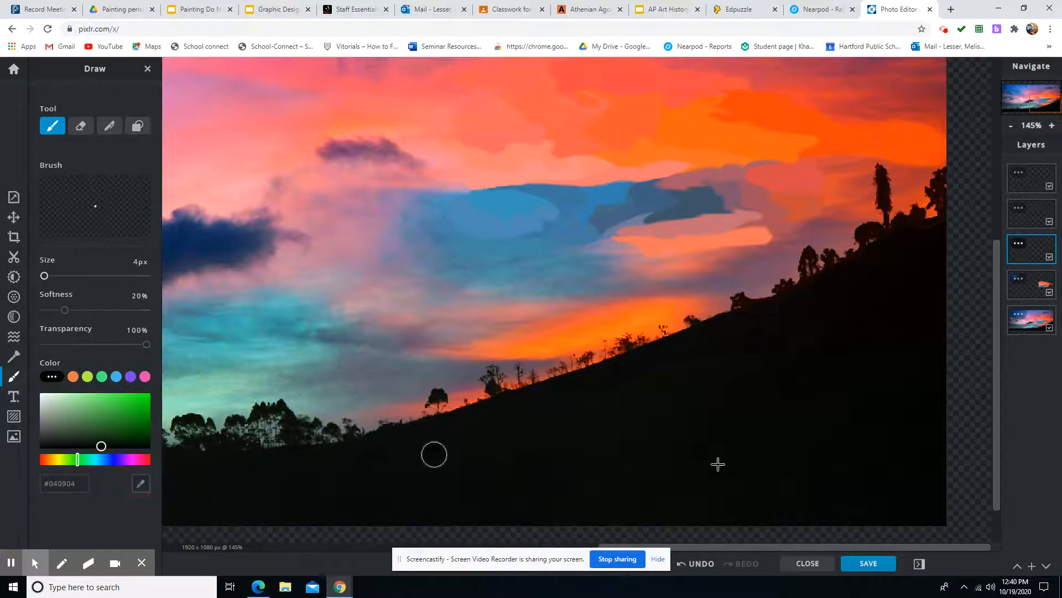
left_click(877, 431)
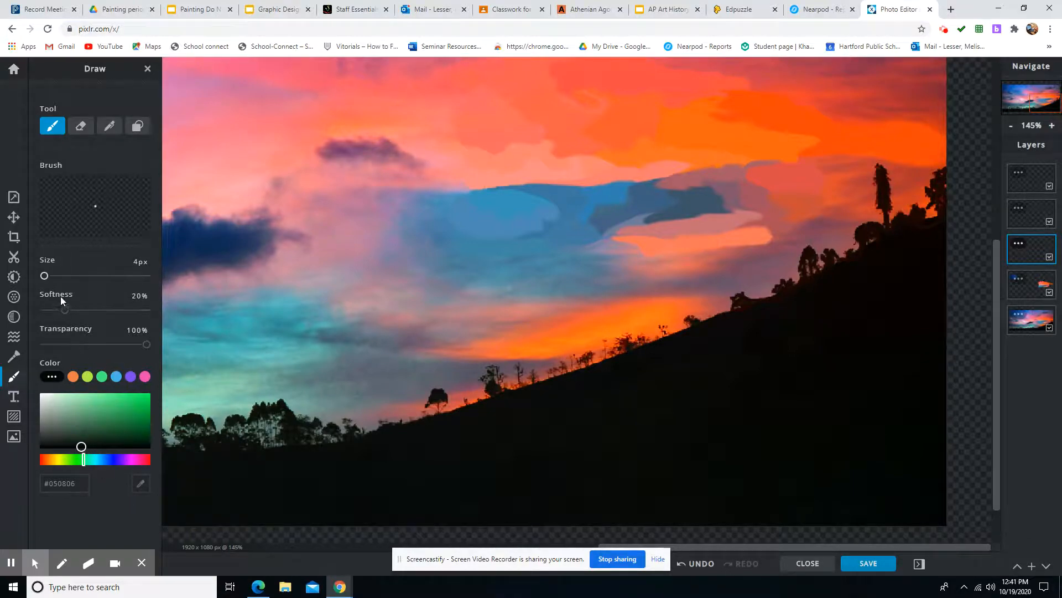
left_click_drag(44, 279, 107, 281)
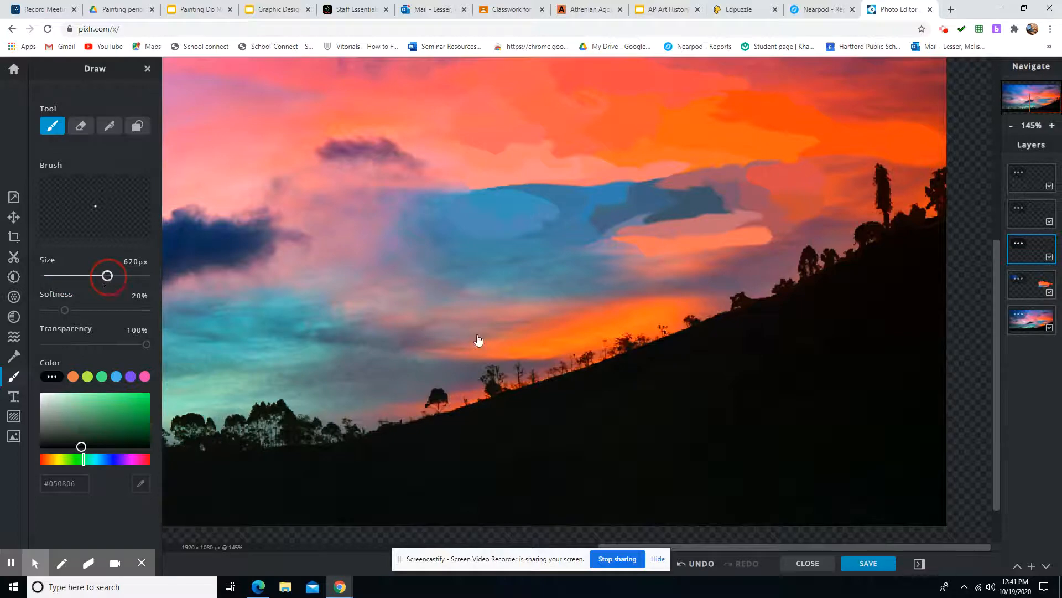
left_click(71, 276)
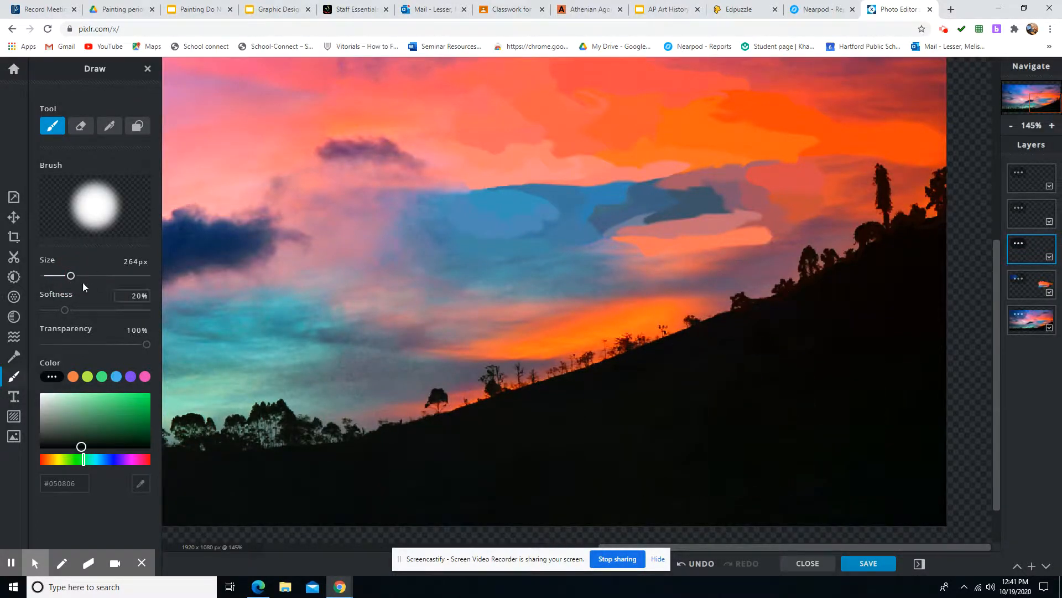
left_click(53, 276)
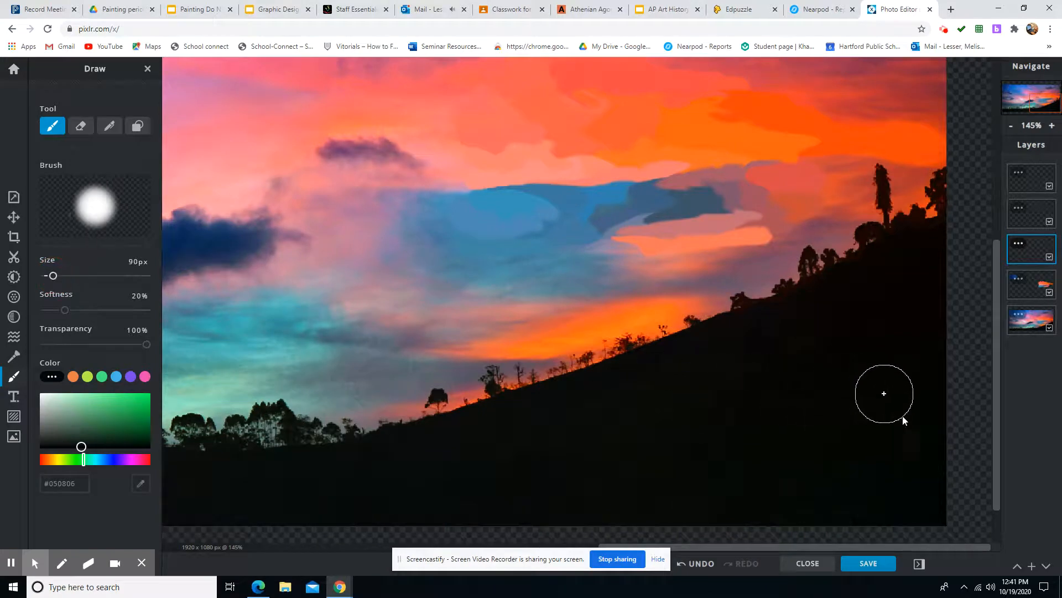
Paint over the right part of the dark hill below the trees, and check the coverage with the photo briefly hidden
mouse_move(922, 476)
left_mouse_down()
mouse_move(914, 514)
mouse_move(922, 519)
mouse_move(925, 475)
mouse_move(889, 497)
mouse_move(876, 486)
mouse_move(928, 391)
mouse_move(889, 417)
mouse_move(881, 402)
mouse_move(936, 332)
mouse_move(880, 367)
mouse_move(930, 310)
mouse_move(876, 341)
mouse_move(921, 291)
mouse_move(941, 232)
mouse_move(748, 350)
mouse_move(818, 331)
mouse_move(770, 378)
mouse_move(788, 401)
mouse_move(887, 447)
mouse_move(917, 481)
mouse_move(885, 505)
mouse_move(809, 498)
mouse_move(777, 456)
mouse_move(839, 407)
mouse_move(861, 344)
mouse_move(896, 333)
left_mouse_up()
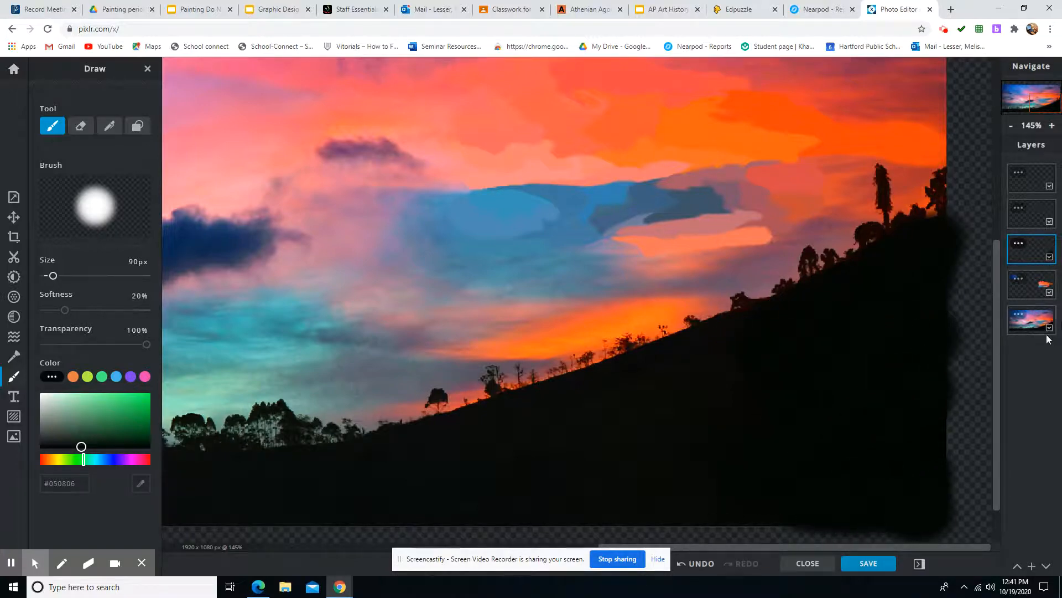
left_click(1050, 328)
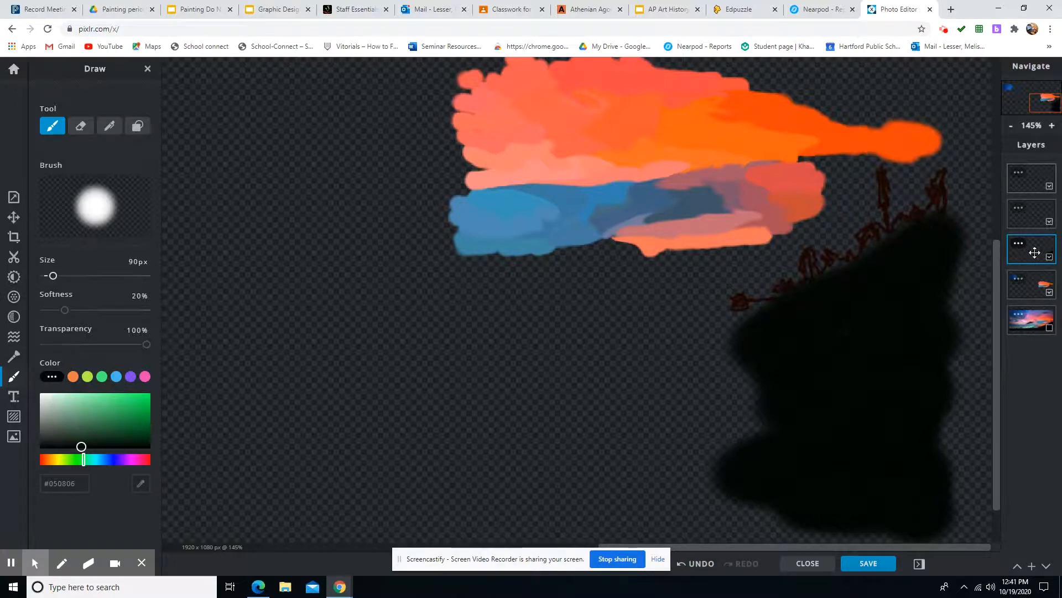
left_click(1049, 329)
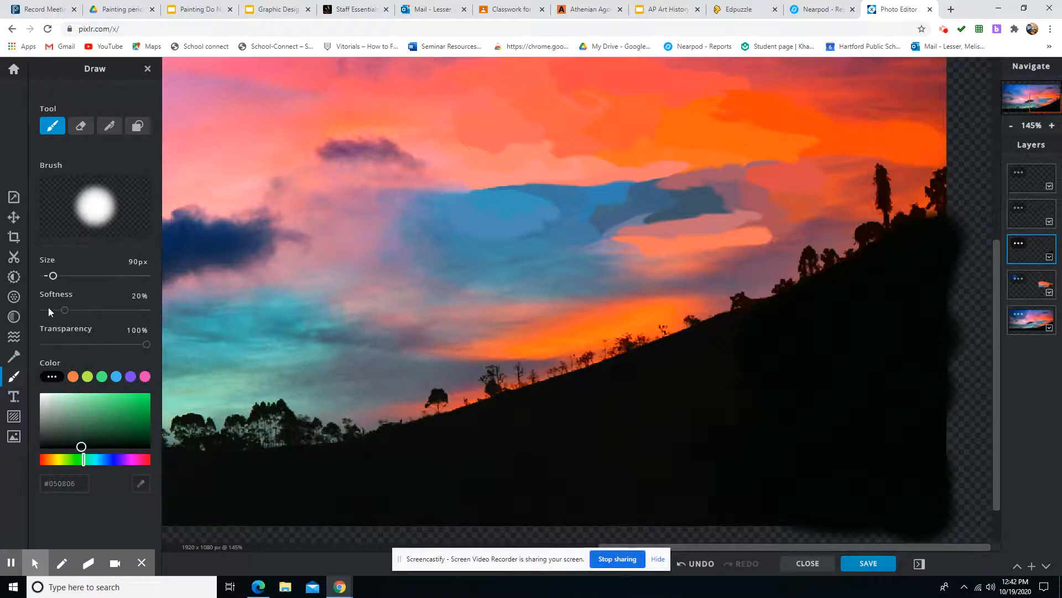
Sample the muted green #79AF9C from the sky above the left trees and set the brush size to 38 px
left_click(142, 486)
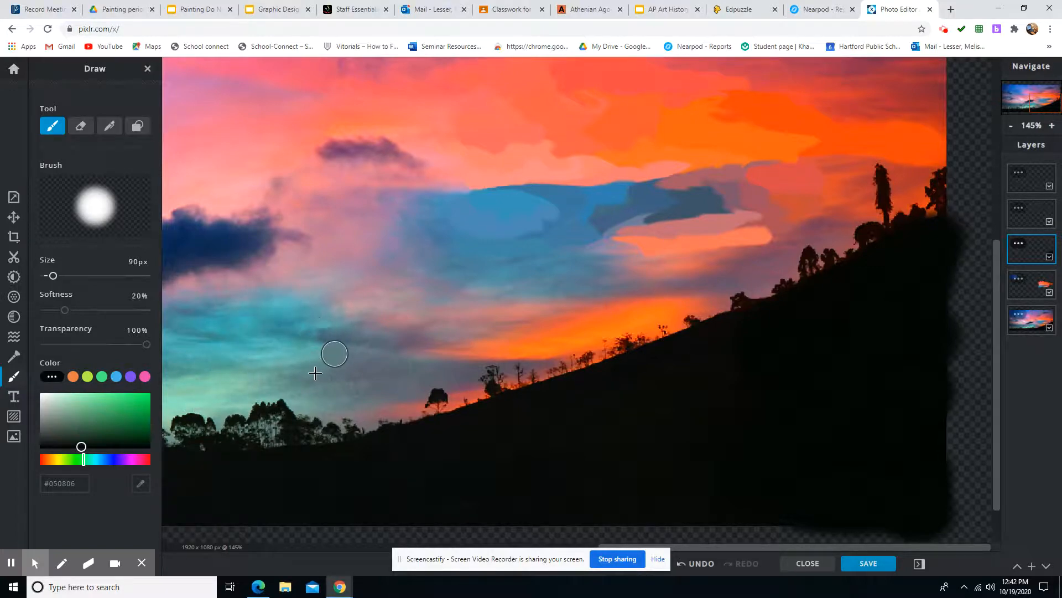
left_click(252, 392)
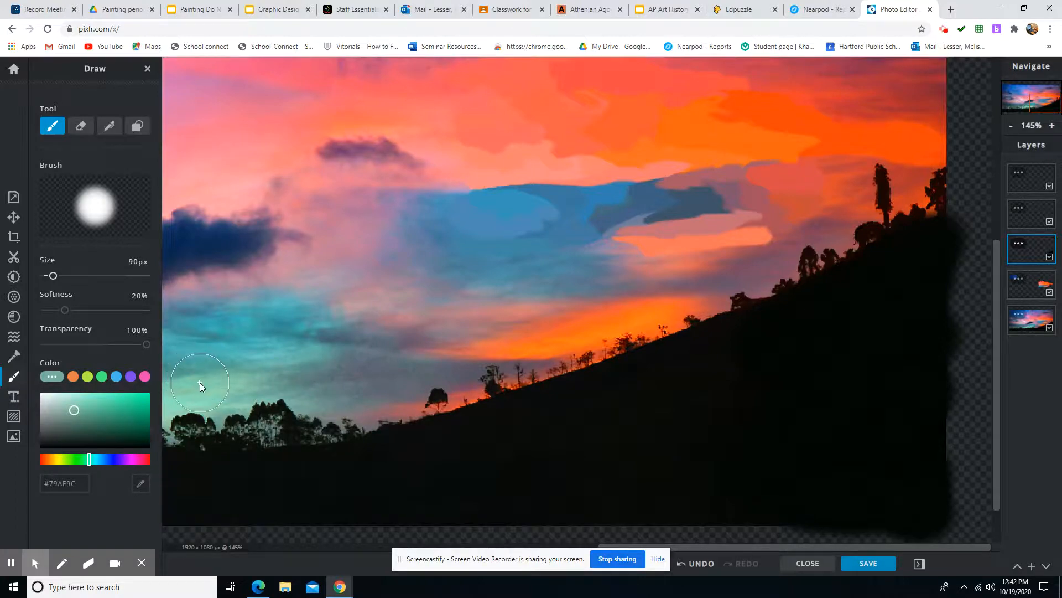
left_click(48, 276)
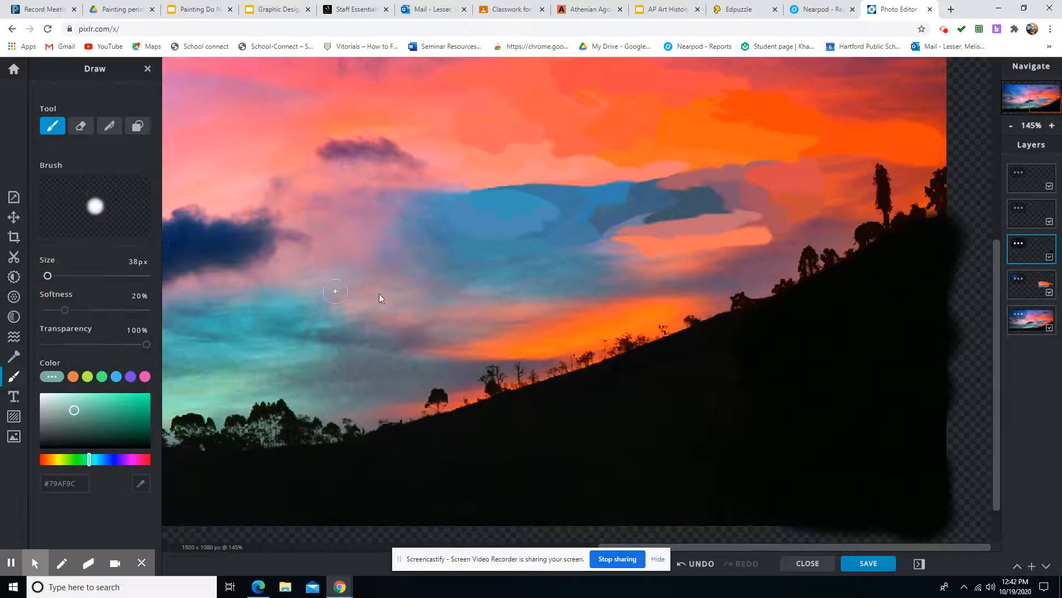
left_click(10, 563)
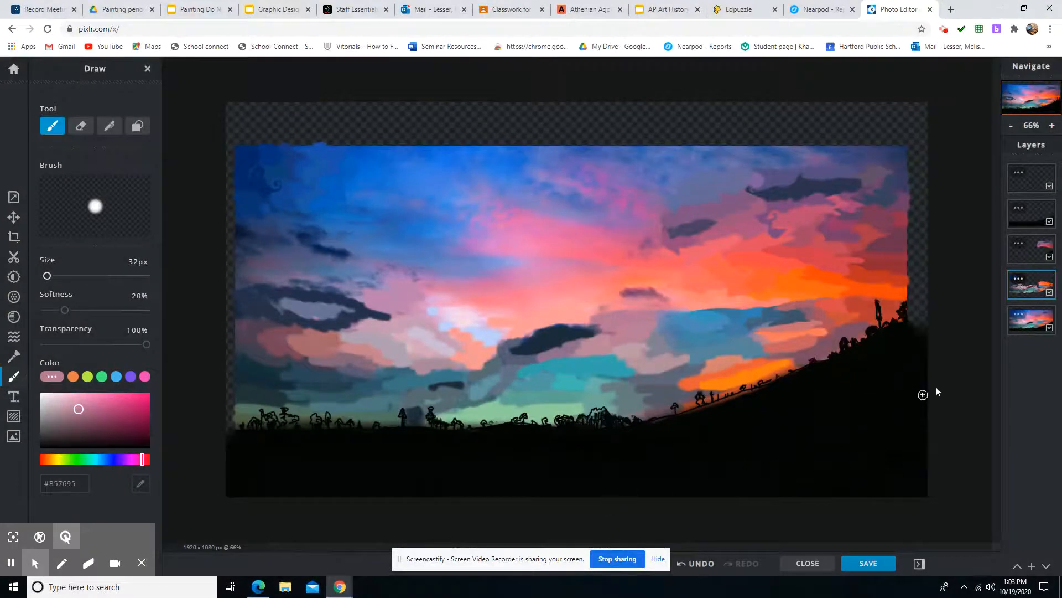
Hide the photo layer, dismiss the ad banner and Liquify the orange, peach and mauve strokes above the hill's right slope to close the gaps
left_click(1049, 328)
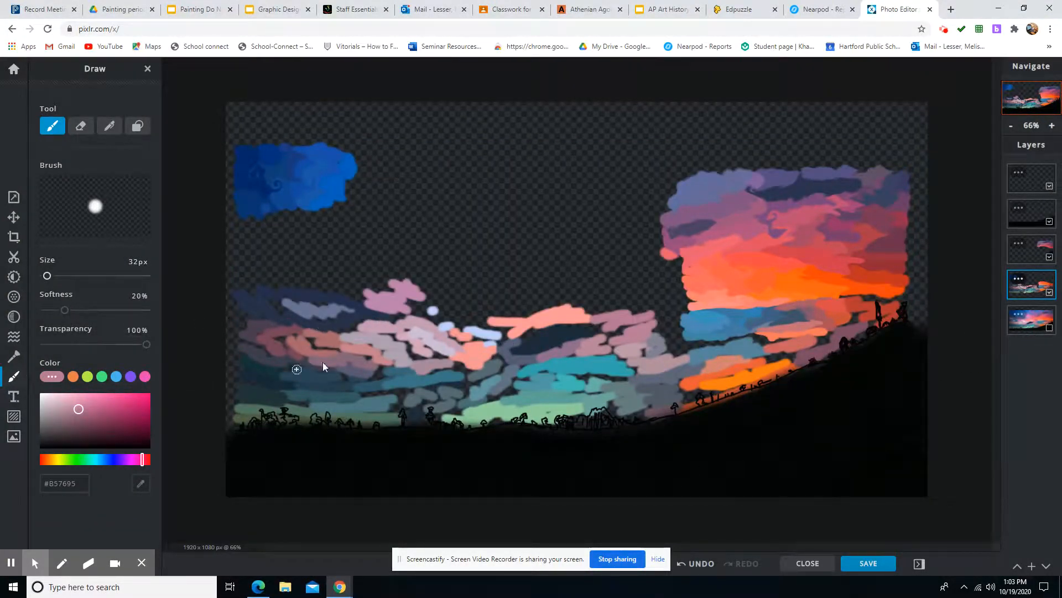
left_click(12, 338)
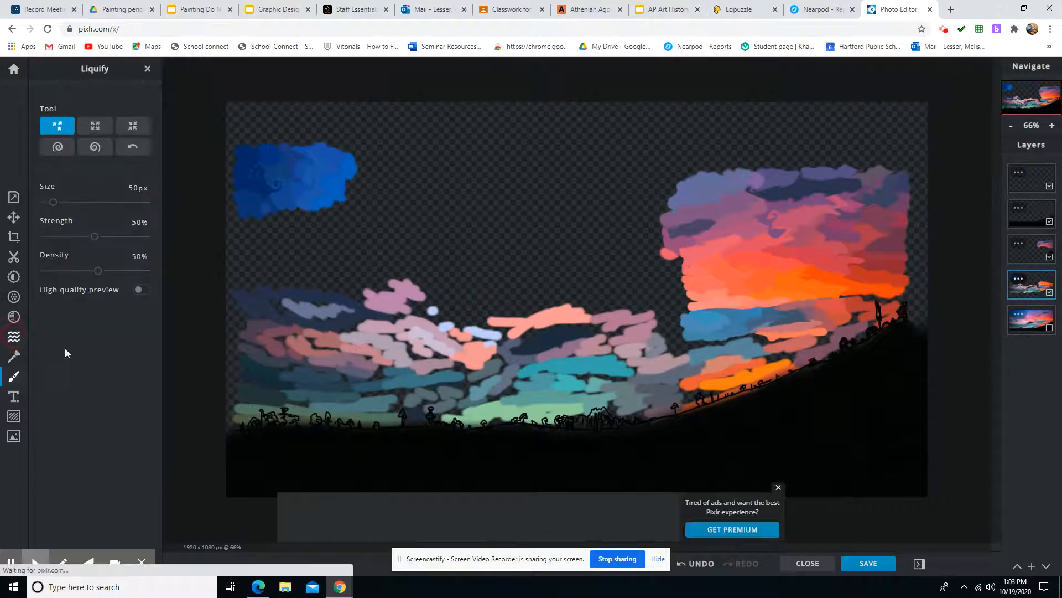
mouse_move(696, 385)
left_mouse_down()
mouse_move(696, 405)
mouse_move(742, 391)
left_mouse_up()
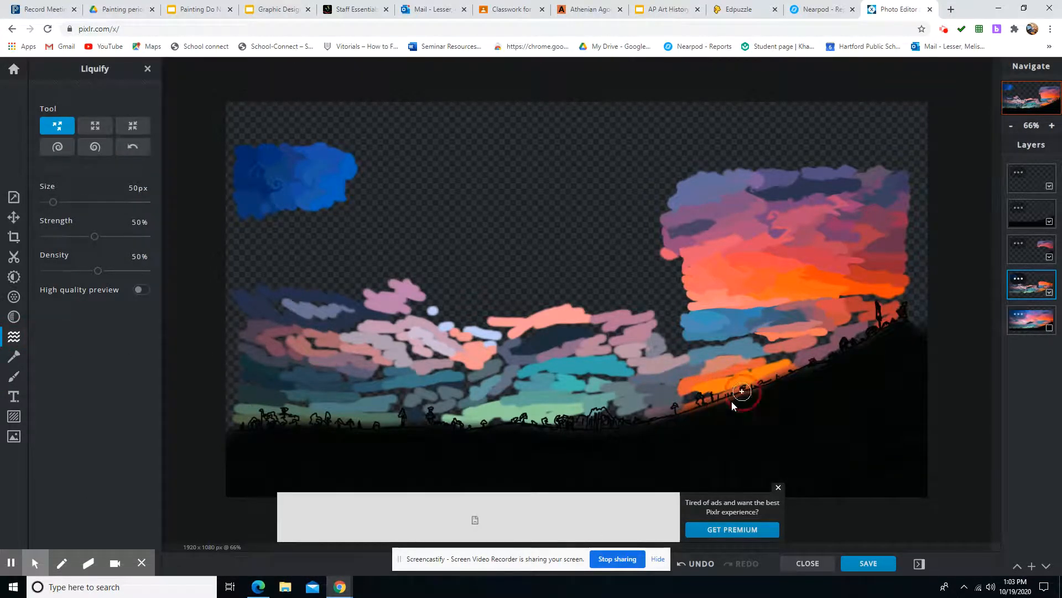
left_click(778, 487)
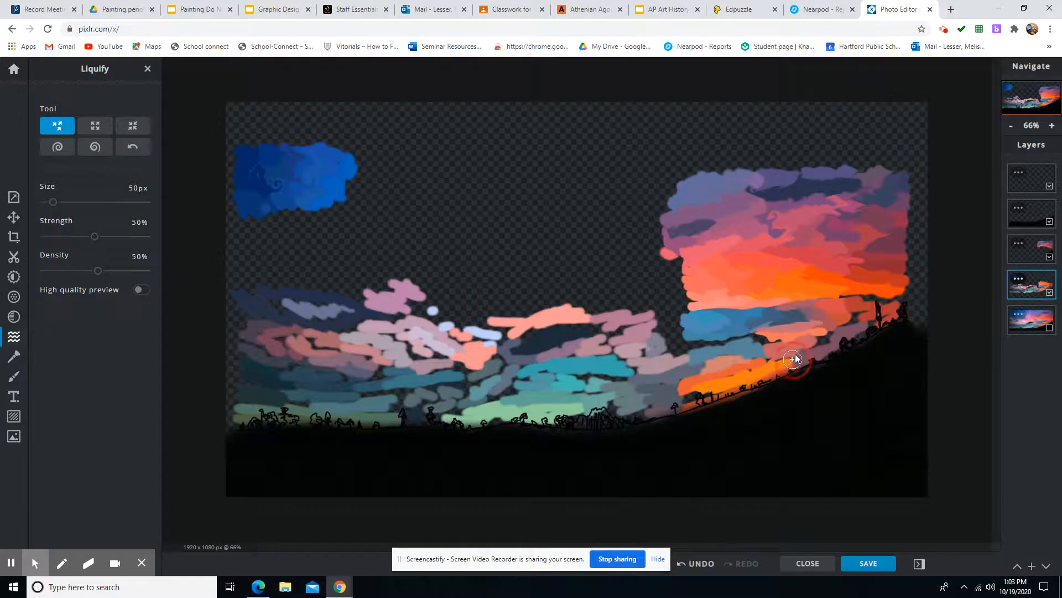
left_click_drag(799, 346, 840, 339)
mouse_move(808, 343)
left_mouse_down()
mouse_move(837, 341)
mouse_move(831, 331)
mouse_move(848, 316)
mouse_move(876, 311)
mouse_move(835, 316)
mouse_move(872, 314)
mouse_move(828, 284)
mouse_move(861, 300)
mouse_move(829, 297)
mouse_move(898, 307)
mouse_move(903, 296)
mouse_move(861, 307)
mouse_move(901, 296)
mouse_move(890, 313)
mouse_move(906, 298)
mouse_move(858, 338)
mouse_move(850, 318)
mouse_move(837, 328)
mouse_move(847, 333)
mouse_move(859, 319)
mouse_move(842, 322)
mouse_move(853, 326)
mouse_move(833, 332)
mouse_move(853, 325)
mouse_move(818, 341)
left_mouse_up()
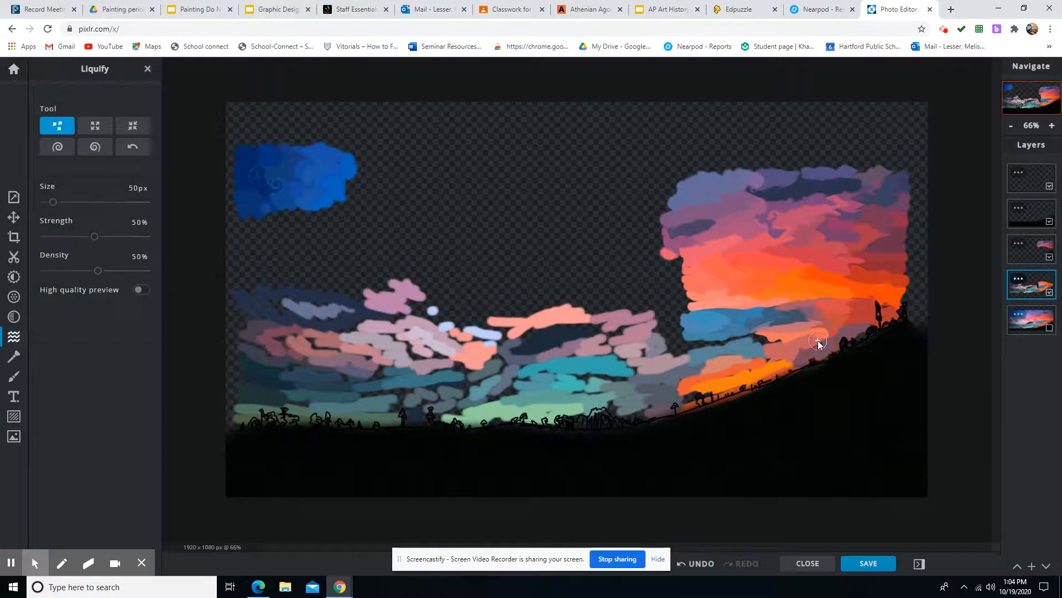
Try the Liquify swirl on the blue and orange strokes above the hill's right slope at 50 px and 364 px, and undo it
left_click(57, 147)
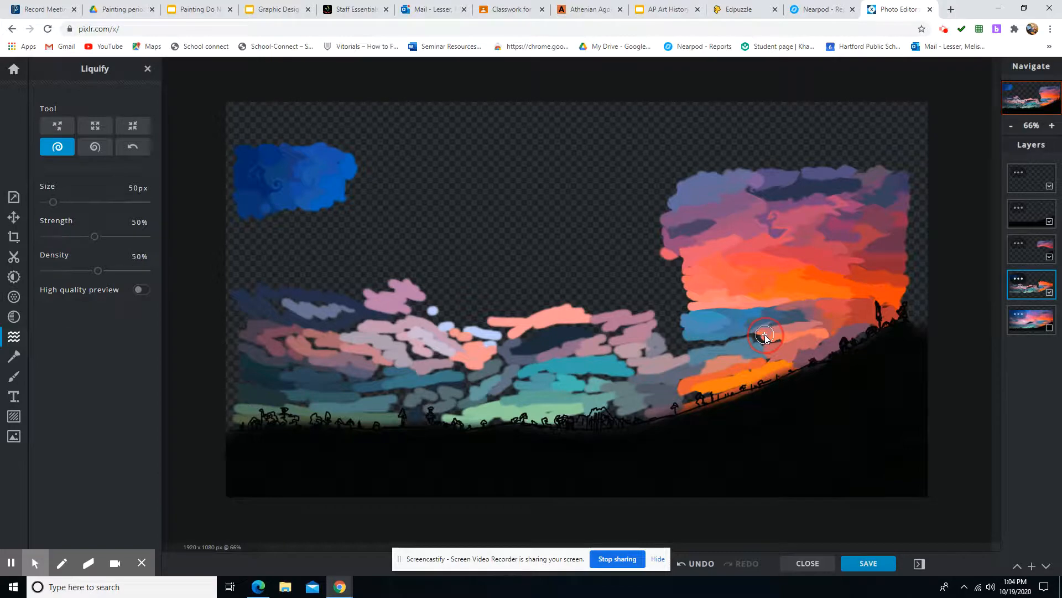
left_click_drag(765, 336, 764, 337)
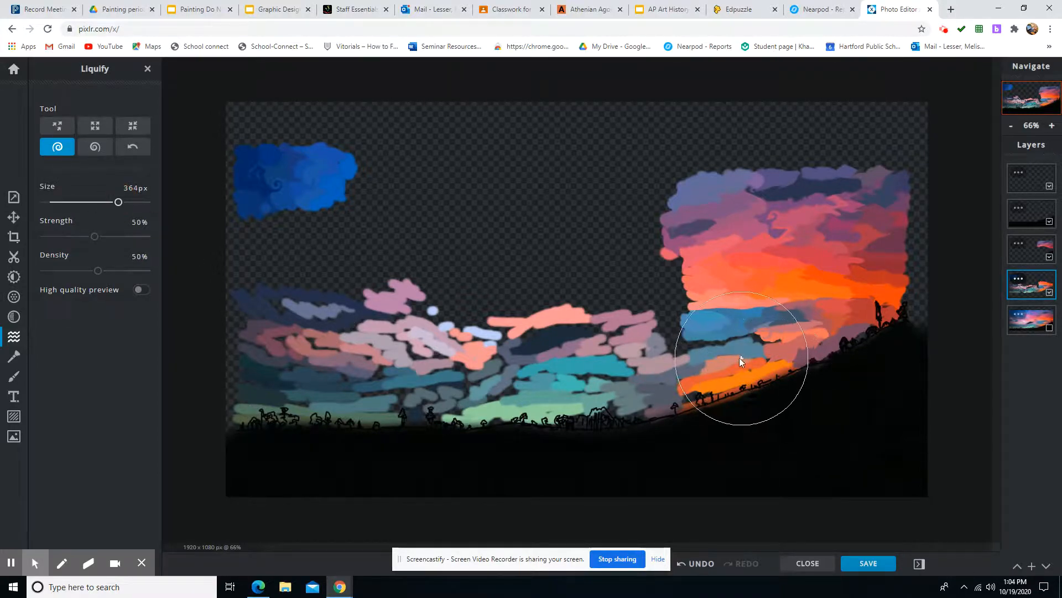
left_click_drag(740, 357, 739, 357)
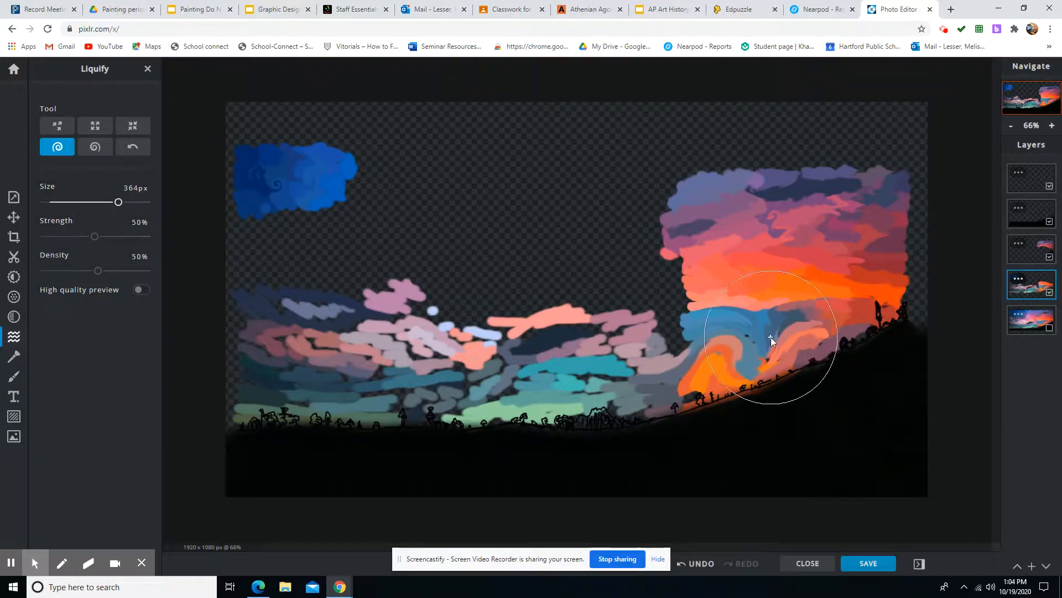
left_click(690, 565)
left_click(690, 565)
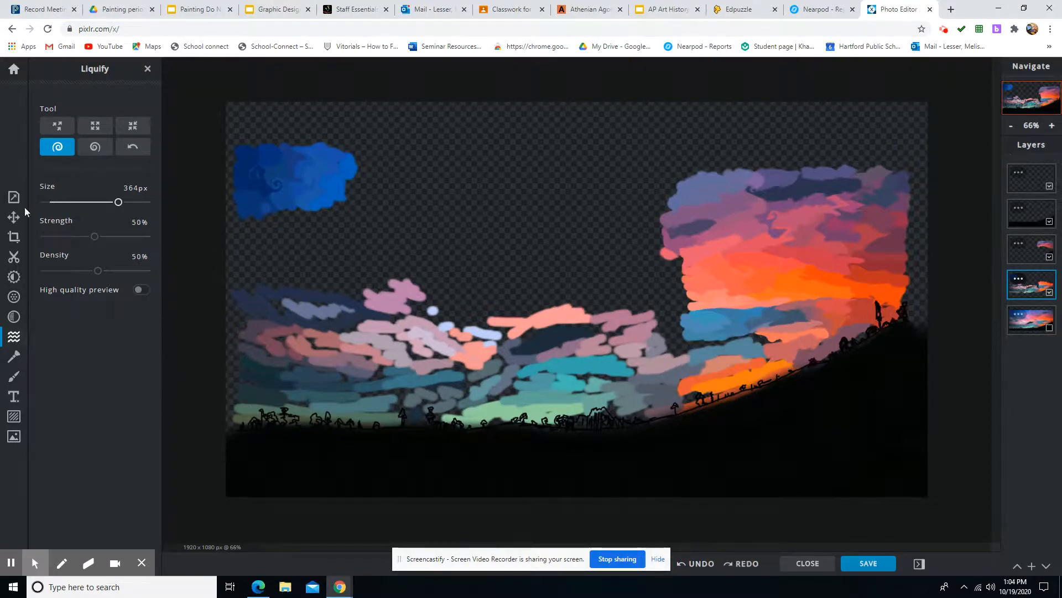
Liquify with the push mode at 106 px to blend the orange, mauve, teal and green strokes from the right slope across the lower sky
left_click(57, 126)
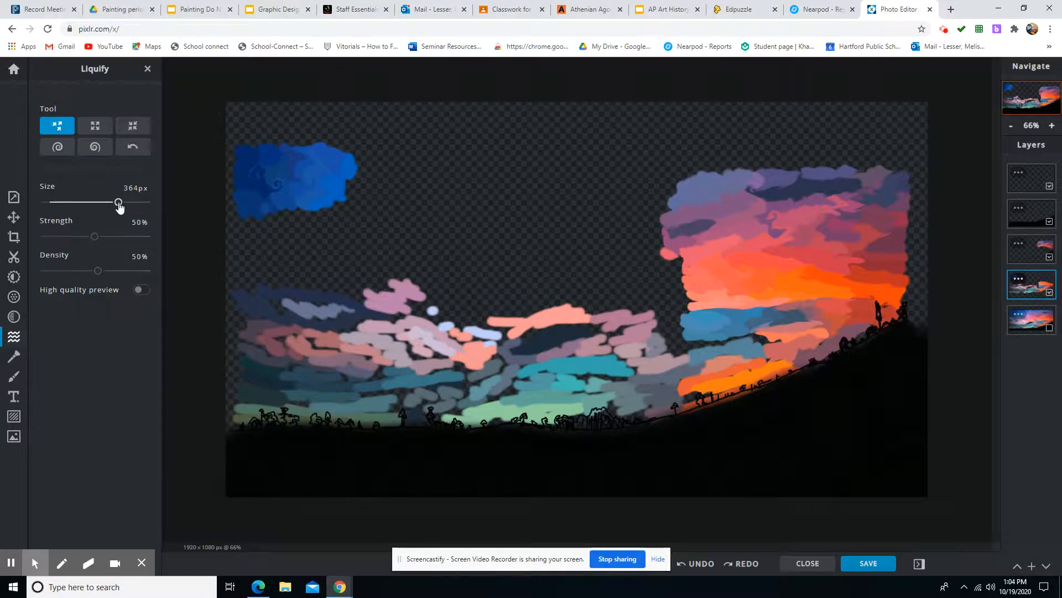
left_click_drag(119, 206, 65, 206)
mouse_move(742, 376)
left_mouse_down()
mouse_move(782, 331)
mouse_move(750, 346)
mouse_move(776, 325)
mouse_move(735, 341)
mouse_move(782, 329)
mouse_move(739, 334)
mouse_move(774, 306)
left_mouse_up()
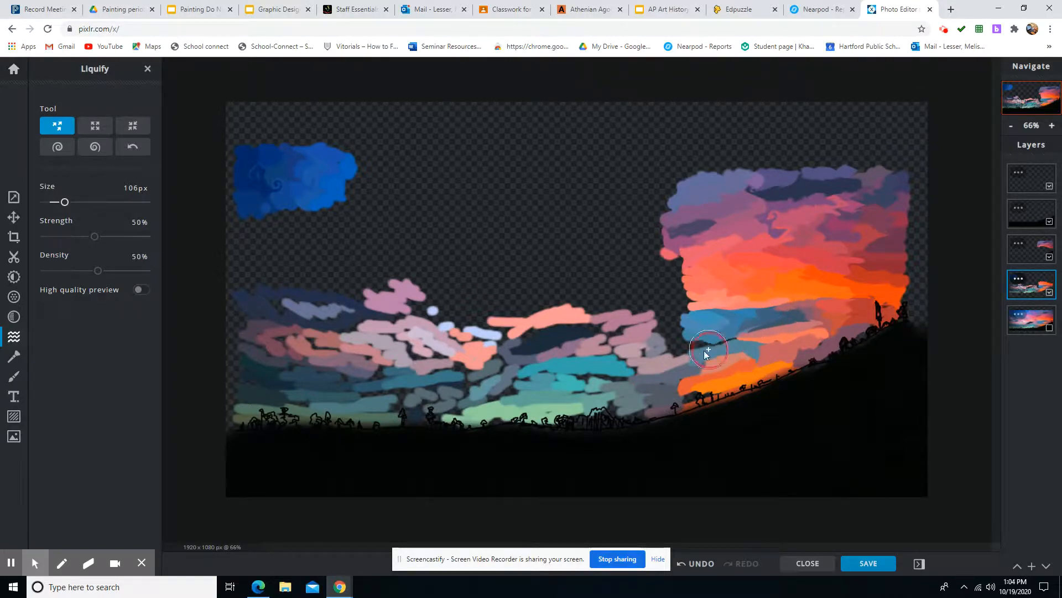
mouse_move(686, 359)
left_mouse_down()
mouse_move(744, 330)
mouse_move(676, 344)
mouse_move(712, 330)
mouse_move(657, 362)
mouse_move(709, 331)
mouse_move(652, 361)
mouse_move(687, 343)
mouse_move(720, 348)
mouse_move(667, 375)
mouse_move(689, 334)
mouse_move(663, 357)
mouse_move(703, 338)
mouse_move(652, 389)
mouse_move(687, 380)
mouse_move(688, 403)
mouse_move(709, 397)
mouse_move(681, 402)
mouse_move(712, 386)
mouse_move(647, 415)
mouse_move(552, 427)
left_mouse_up()
mouse_move(637, 386)
left_mouse_down()
mouse_move(564, 383)
mouse_move(645, 373)
mouse_move(593, 379)
mouse_move(640, 376)
mouse_move(598, 394)
mouse_move(555, 393)
mouse_move(675, 368)
mouse_move(672, 356)
mouse_move(584, 358)
mouse_move(655, 342)
mouse_move(605, 341)
mouse_move(648, 332)
mouse_move(577, 331)
mouse_move(640, 330)
mouse_move(564, 338)
mouse_move(639, 333)
mouse_move(606, 339)
mouse_move(629, 342)
mouse_move(618, 350)
mouse_move(541, 359)
mouse_move(586, 362)
mouse_move(545, 373)
mouse_move(553, 376)
mouse_move(494, 386)
mouse_move(513, 394)
mouse_move(459, 401)
mouse_move(538, 396)
mouse_move(439, 395)
mouse_move(506, 389)
mouse_move(399, 415)
mouse_move(453, 418)
mouse_move(390, 414)
left_mouse_up()
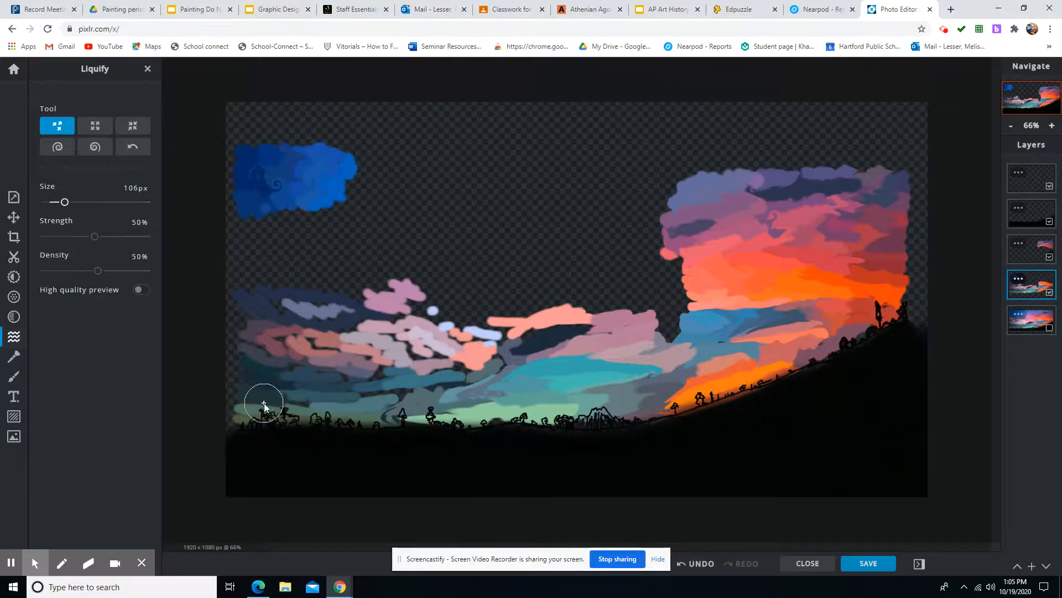
Smear the dark teal and green strokes above the left trees and the navy, mauve and peach strokes near the middle of the sky
mouse_move(284, 426)
left_mouse_down()
mouse_move(211, 416)
mouse_move(237, 423)
mouse_move(209, 426)
left_mouse_up()
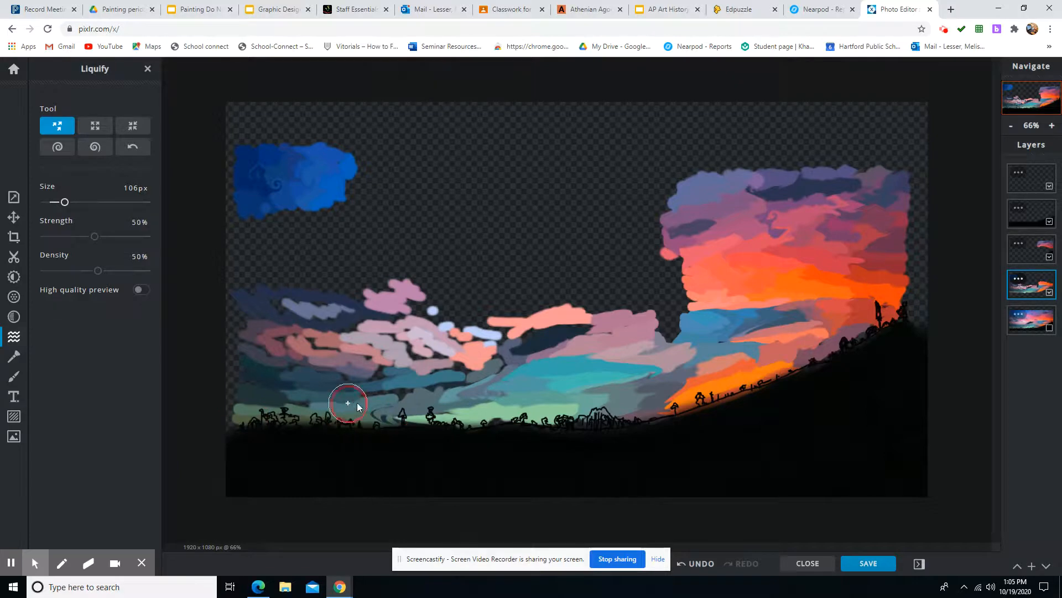
mouse_move(360, 388)
left_mouse_down()
mouse_move(558, 381)
mouse_move(437, 356)
left_mouse_up()
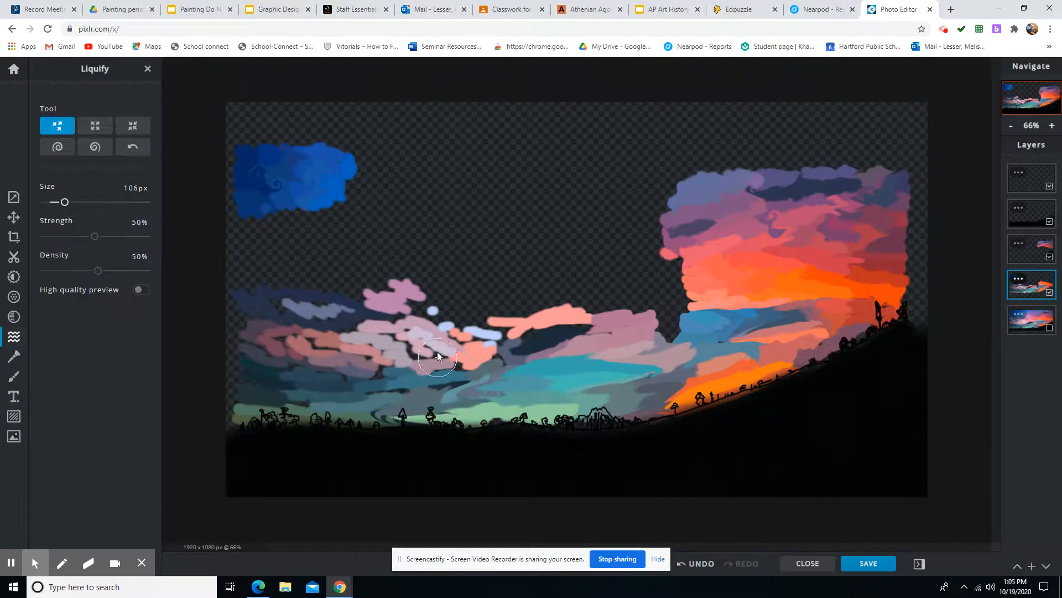
mouse_move(517, 353)
left_mouse_down()
mouse_move(620, 329)
mouse_move(570, 338)
mouse_move(618, 333)
mouse_move(579, 356)
mouse_move(662, 361)
mouse_move(608, 390)
left_mouse_up()
mouse_move(533, 344)
left_mouse_down()
mouse_move(487, 345)
mouse_move(509, 336)
mouse_move(478, 336)
left_mouse_up()
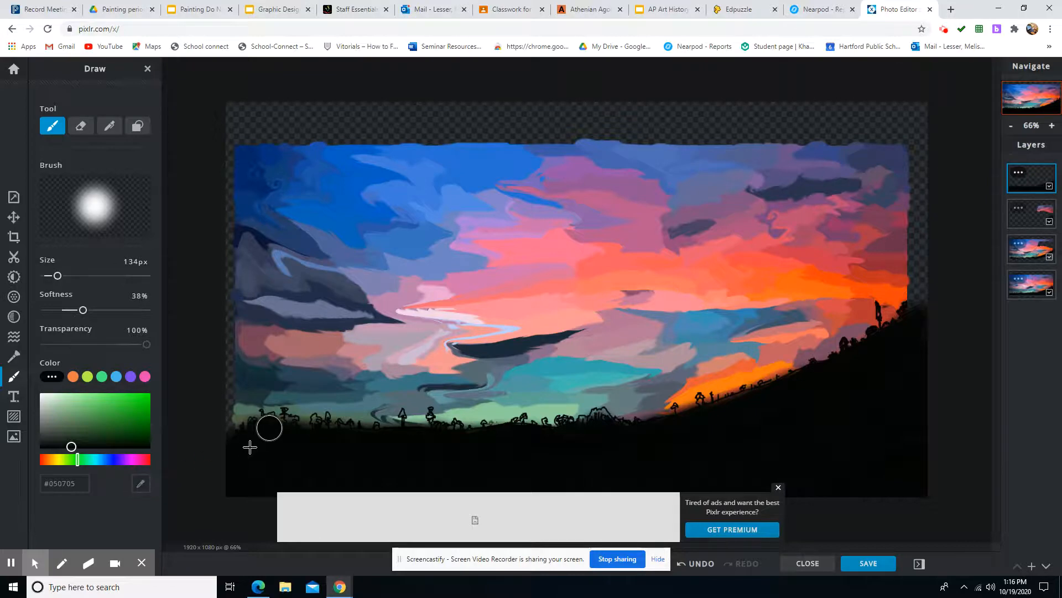
Sample the near-black #040604 from the hill and fill in the tree silhouettes along the horizon with a 20 px brush, dismissing the ad banner
left_click(250, 447)
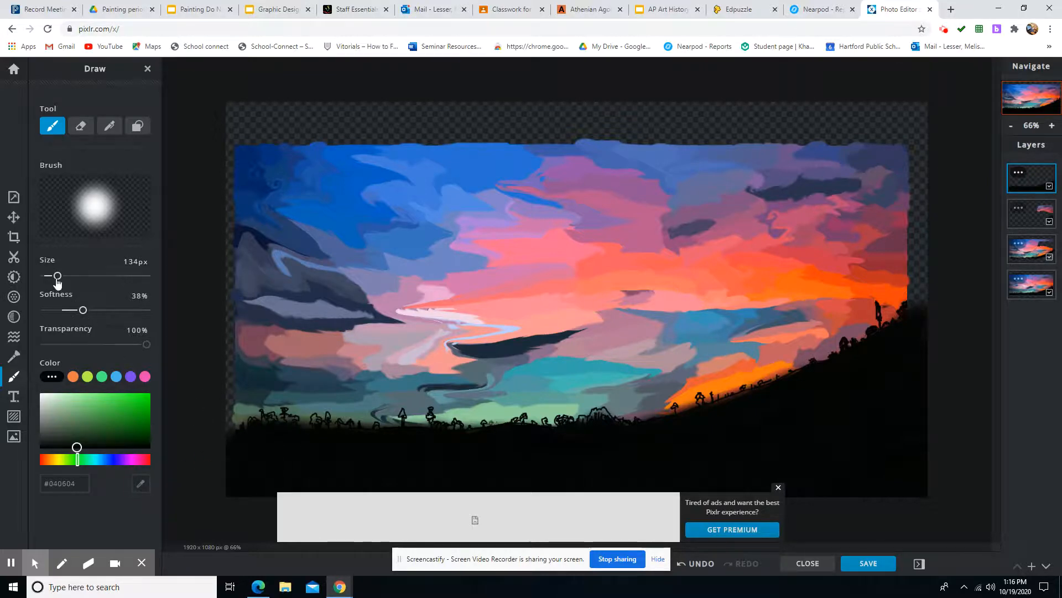
left_click_drag(56, 279, 45, 280)
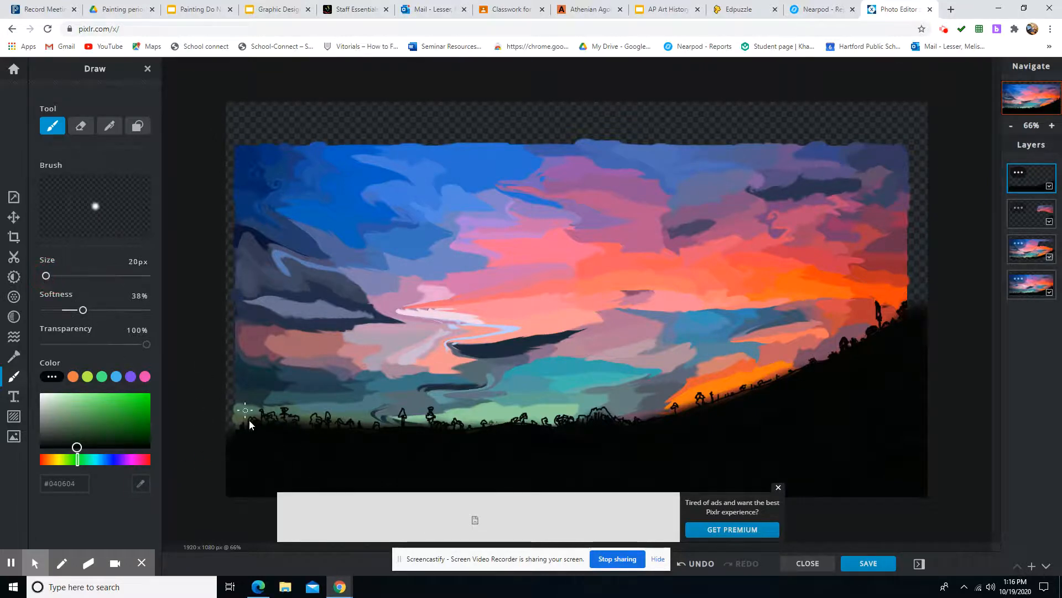
mouse_move(263, 424)
left_mouse_down()
mouse_move(287, 415)
mouse_move(313, 431)
mouse_move(316, 417)
mouse_move(325, 429)
mouse_move(326, 412)
mouse_move(331, 429)
mouse_move(342, 423)
mouse_move(358, 439)
mouse_move(379, 424)
mouse_move(387, 436)
mouse_move(402, 412)
mouse_move(411, 440)
mouse_move(433, 406)
mouse_move(436, 425)
mouse_move(526, 417)
mouse_move(563, 434)
mouse_move(611, 422)
mouse_move(644, 431)
mouse_move(699, 398)
mouse_move(716, 418)
left_mouse_up()
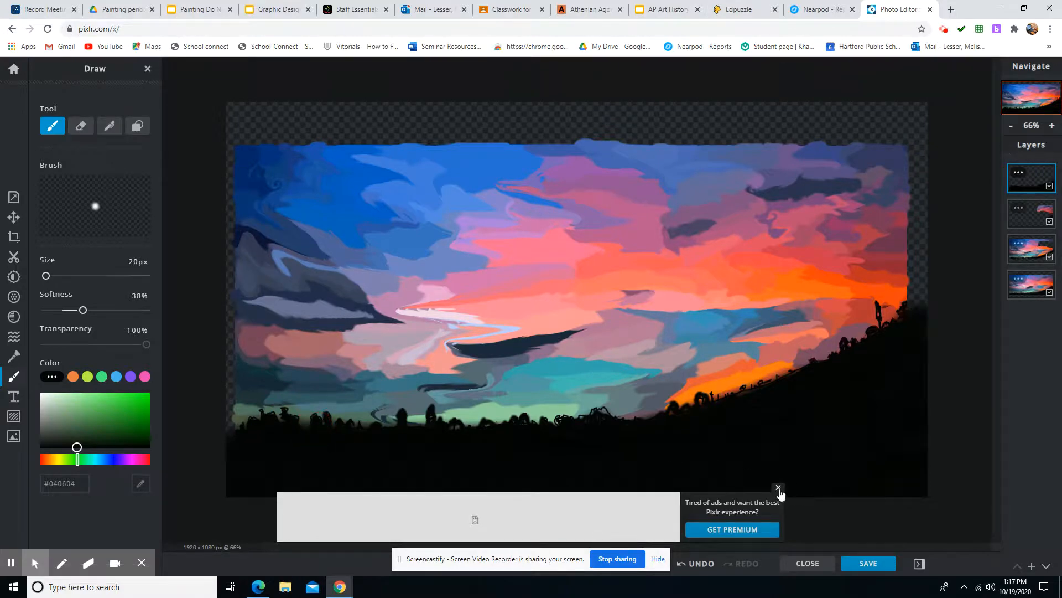
left_click(779, 488)
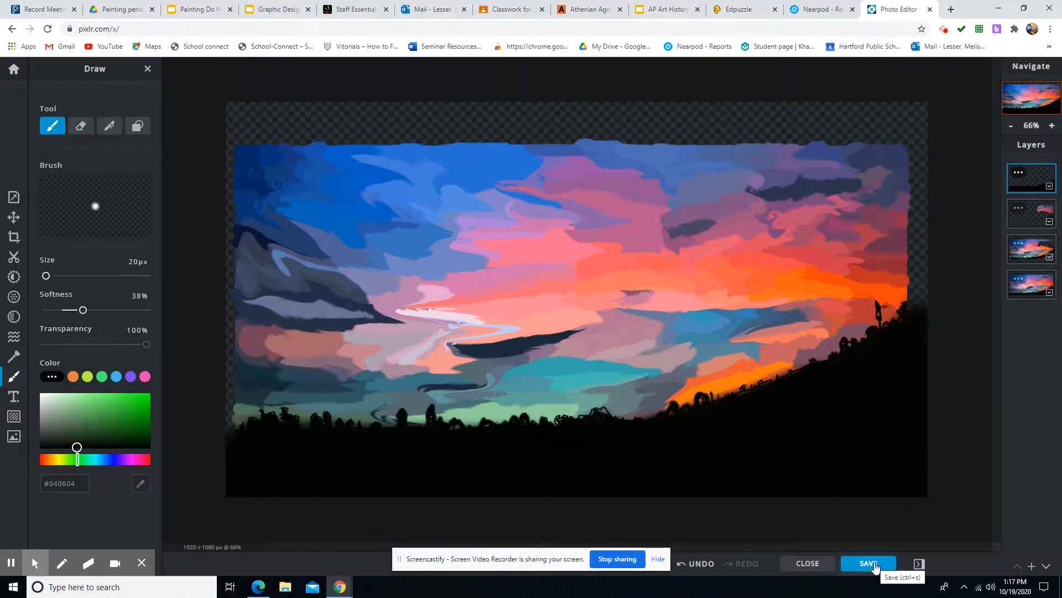
Export the painting as a JPG named Digital Painting at 78% quality and 1920 x 1080, and download it
left_click(875, 568)
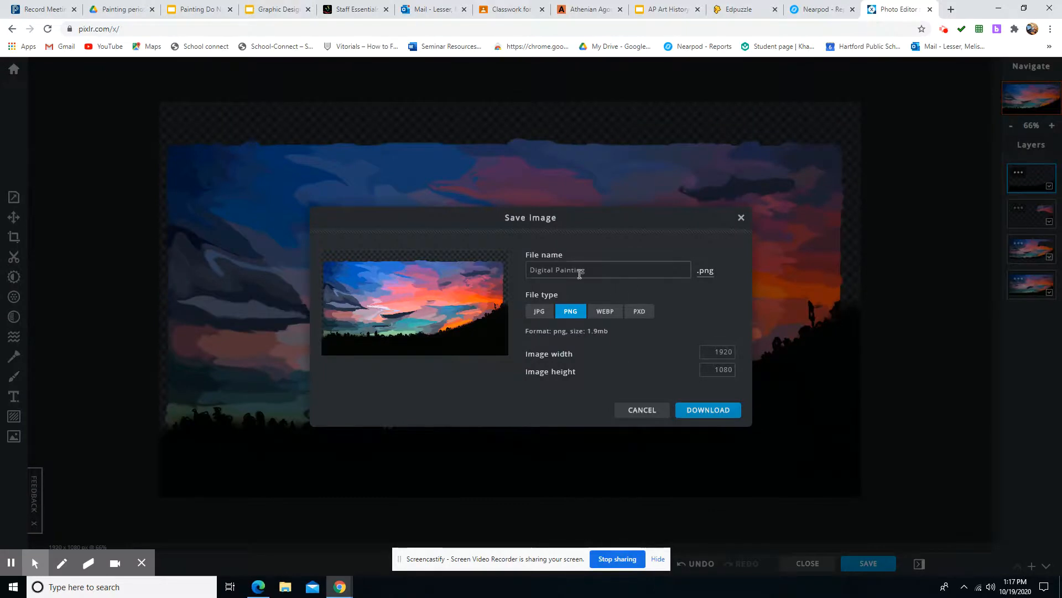
left_click(578, 273)
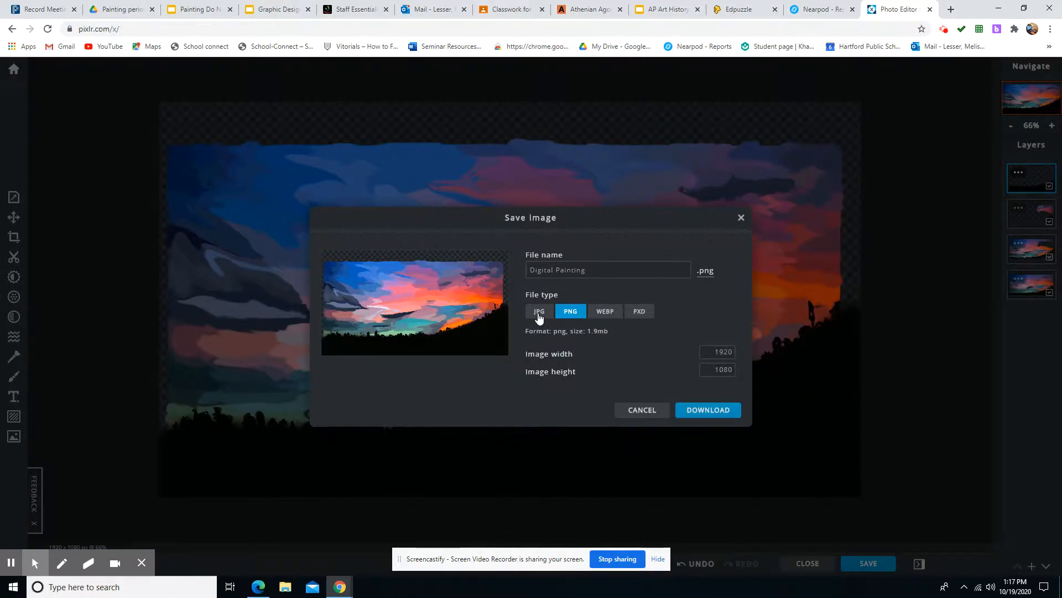
left_click(540, 314)
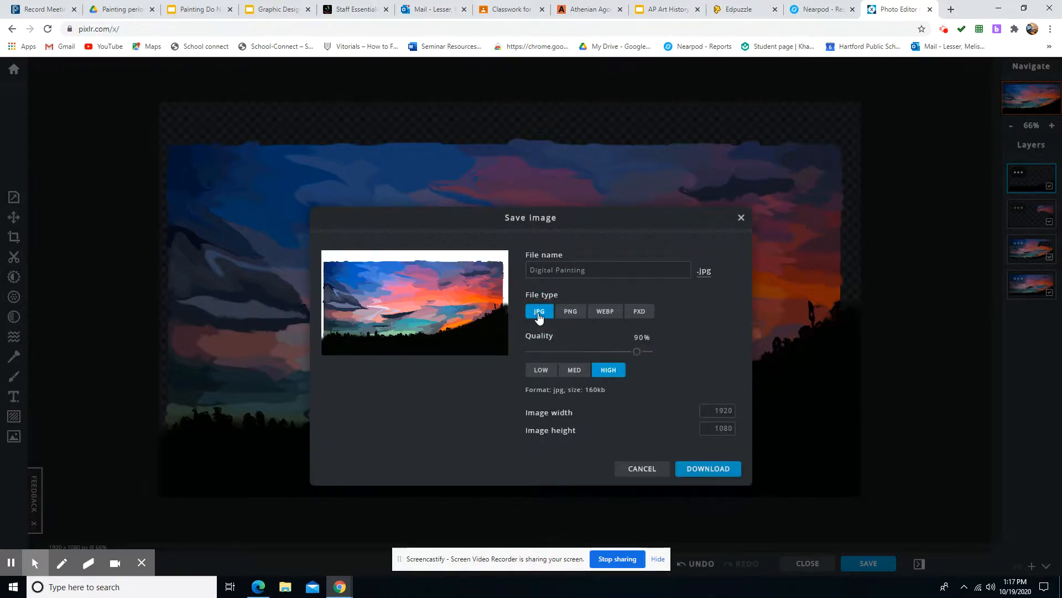
left_click_drag(638, 352, 630, 353)
left_click_drag(629, 352, 623, 355)
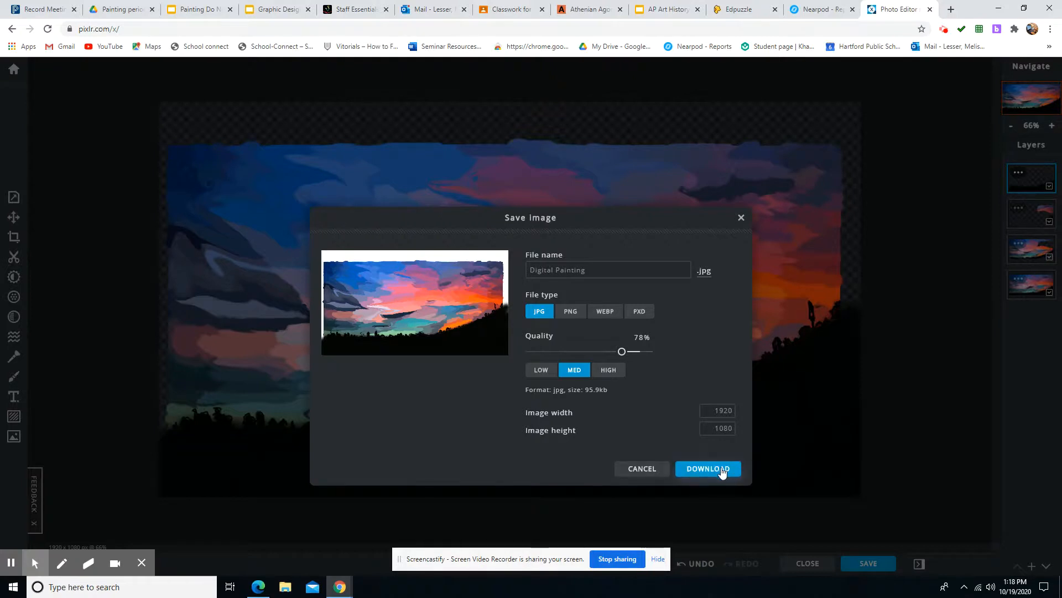
left_click(722, 469)
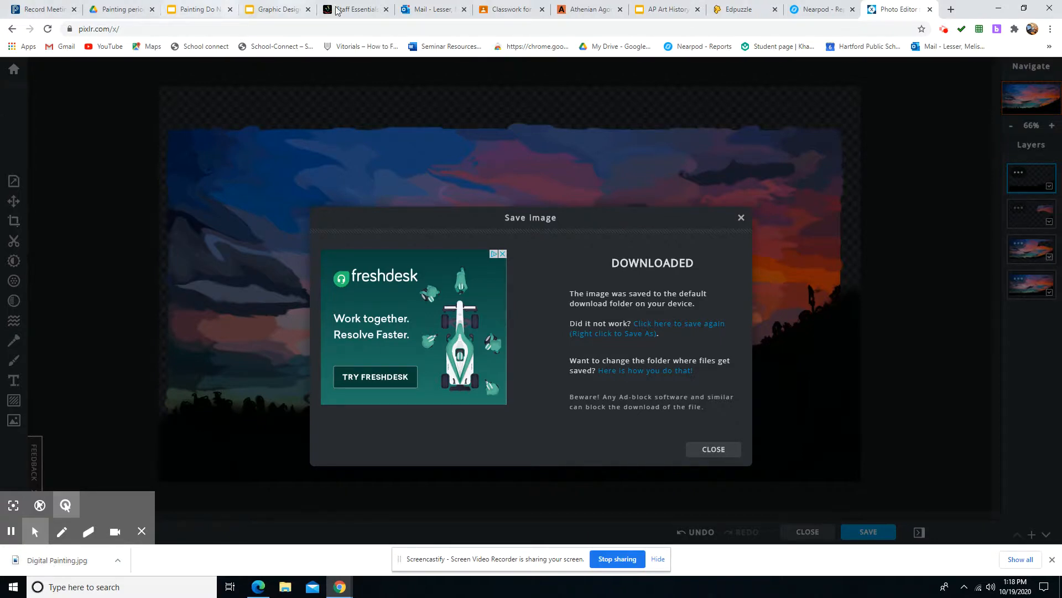
Switch to Google Classroom and open the classwork of the 2 Painting 20-21 class to find the final project turn-in
left_click(508, 12)
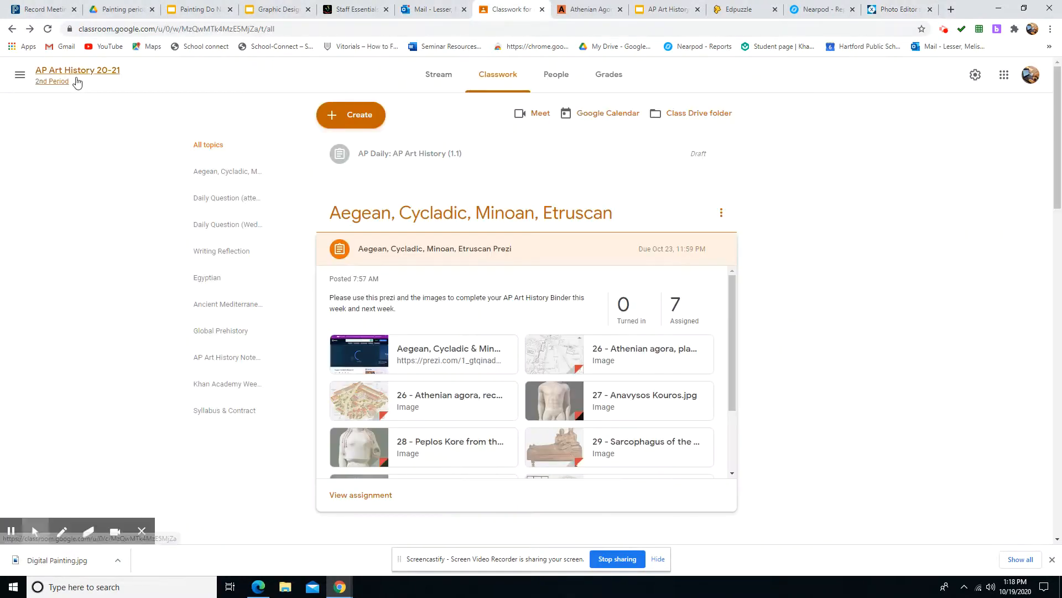
left_click(20, 75)
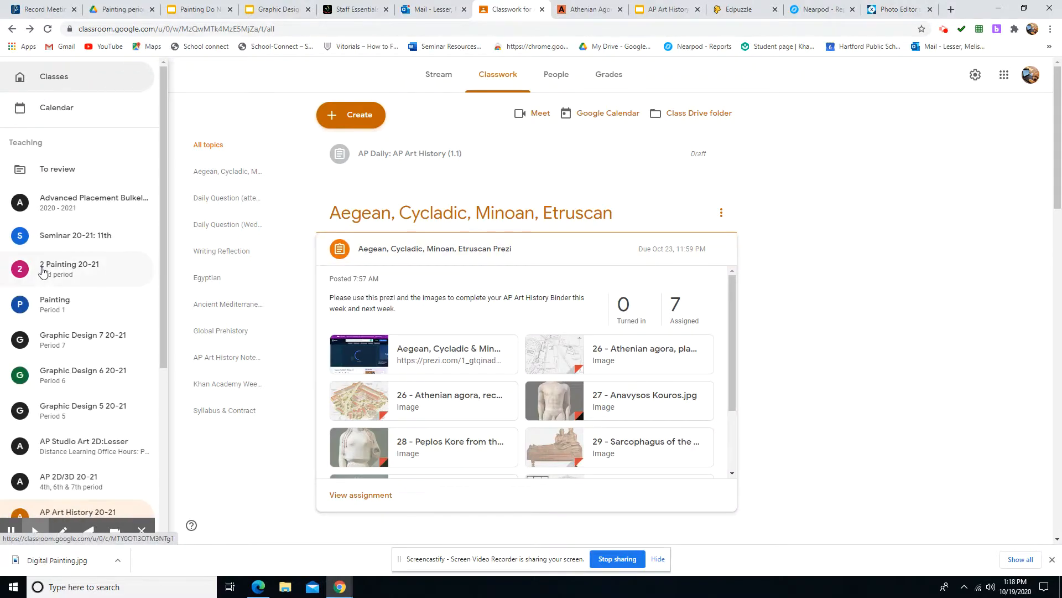
left_click(42, 273)
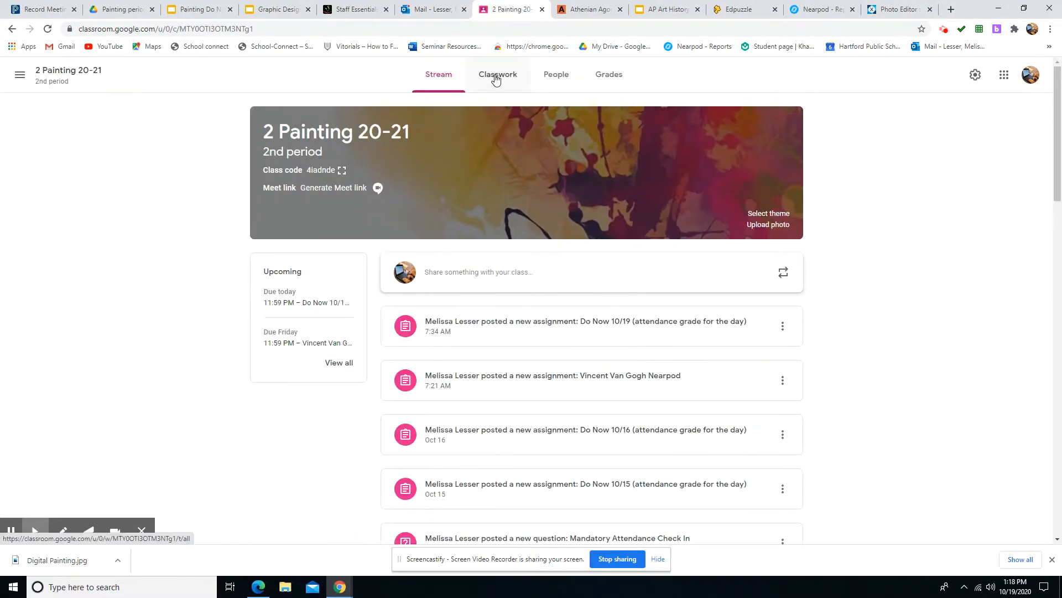
left_click(496, 79)
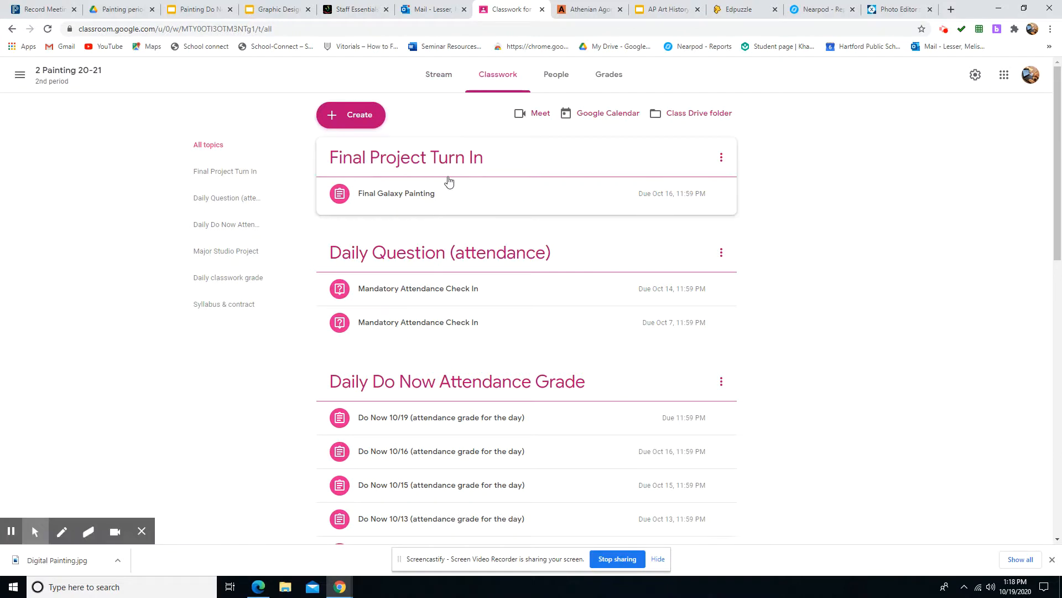
Return to Pixlr, close the download confirmation, and hide and reshow each of the four layers in turn, starting from the lowest
left_click(900, 10)
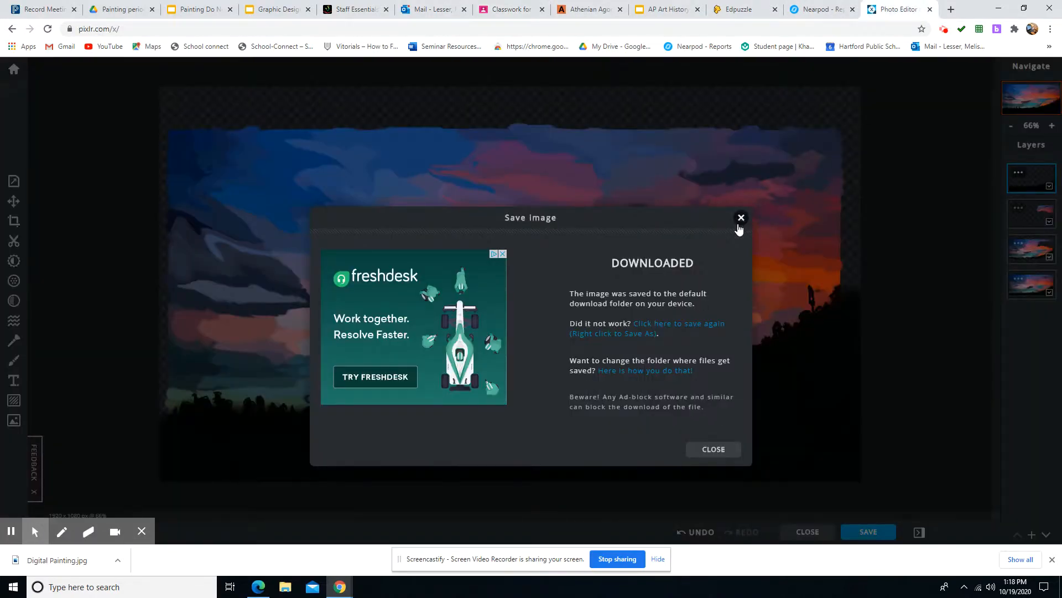
left_click(717, 450)
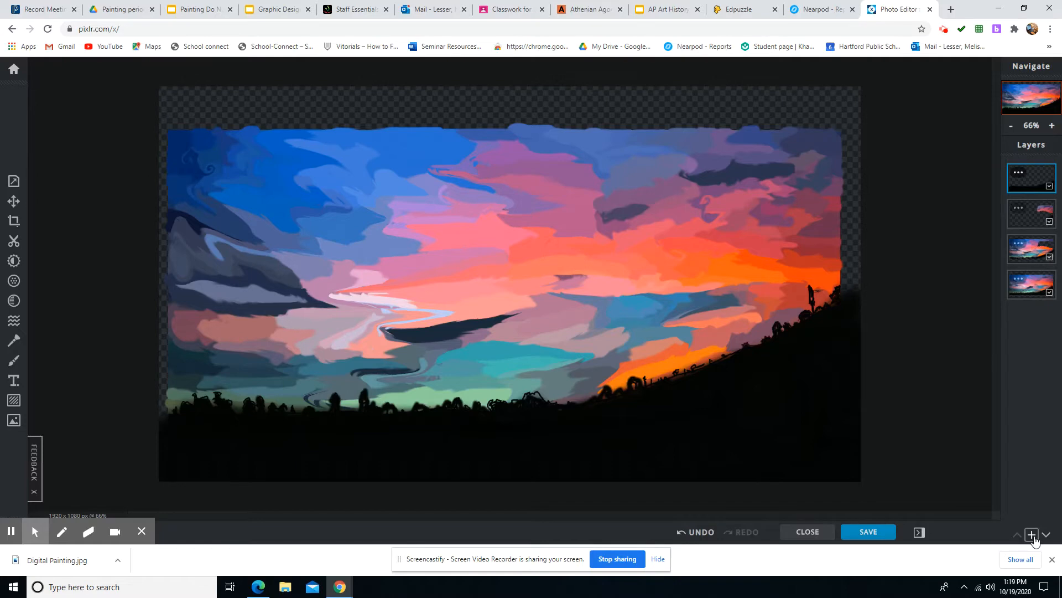
left_click(1050, 293)
left_click(1050, 293)
left_click(1050, 257)
left_click(1050, 258)
left_click(1049, 222)
left_click(1049, 222)
left_click(1049, 187)
left_click(1050, 187)
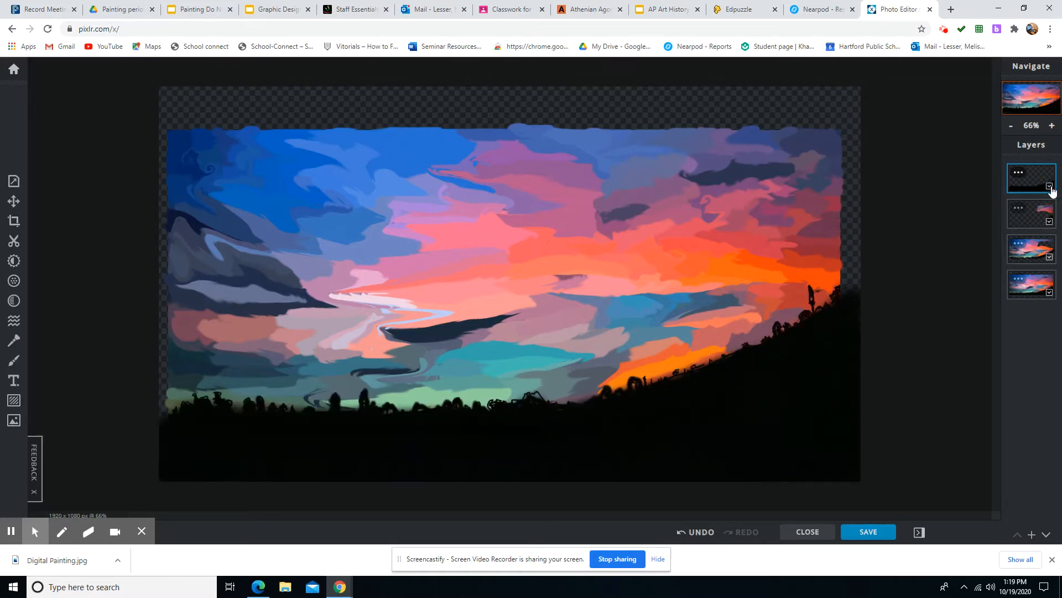